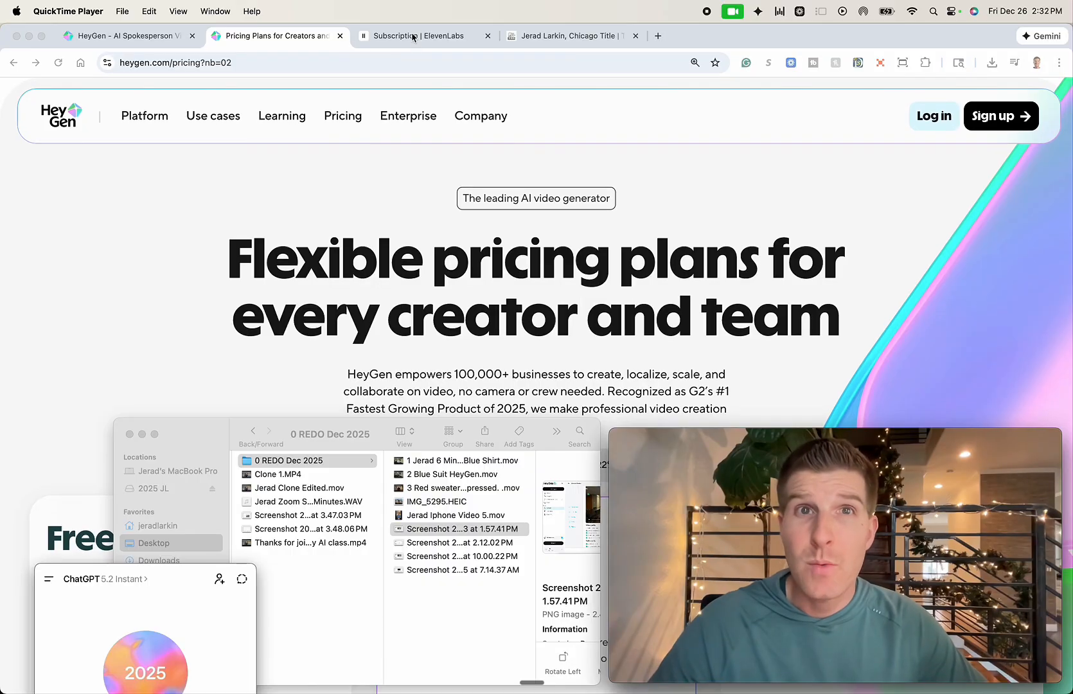
- View the ElevenLabs subscription page, the HeyGen pricing page and the Mile High Title Guy website, ending on HeyGen pricing
left_click(402, 36)
scroll(276, 160, "up", 2)
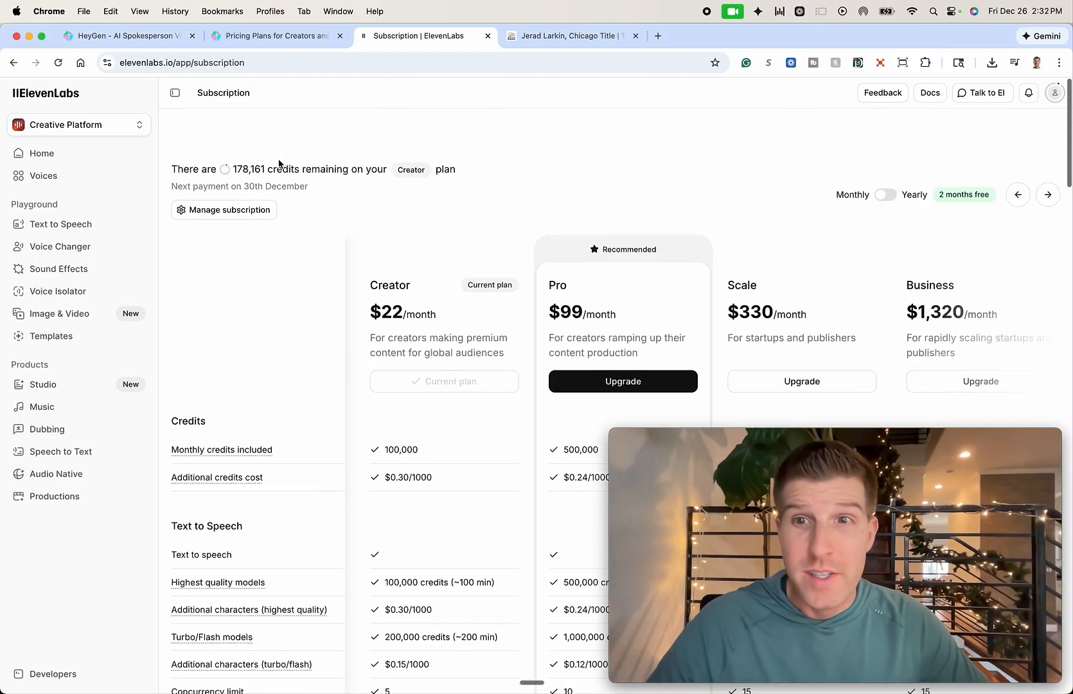
left_click(283, 35)
mouse_move(515, 147)
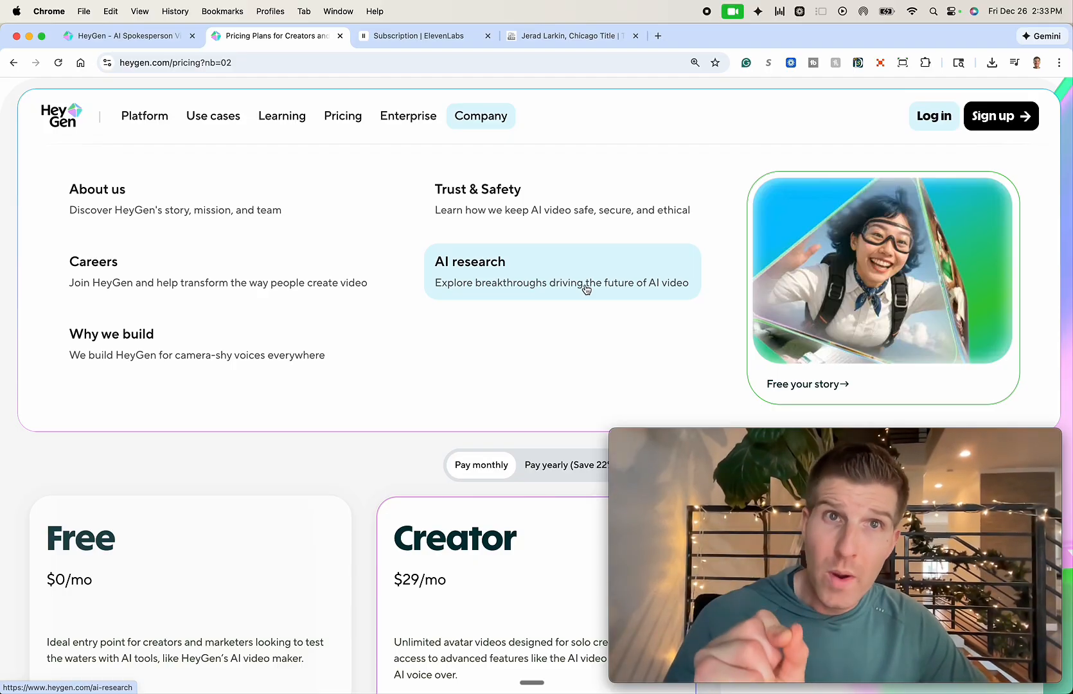
left_click(421, 36)
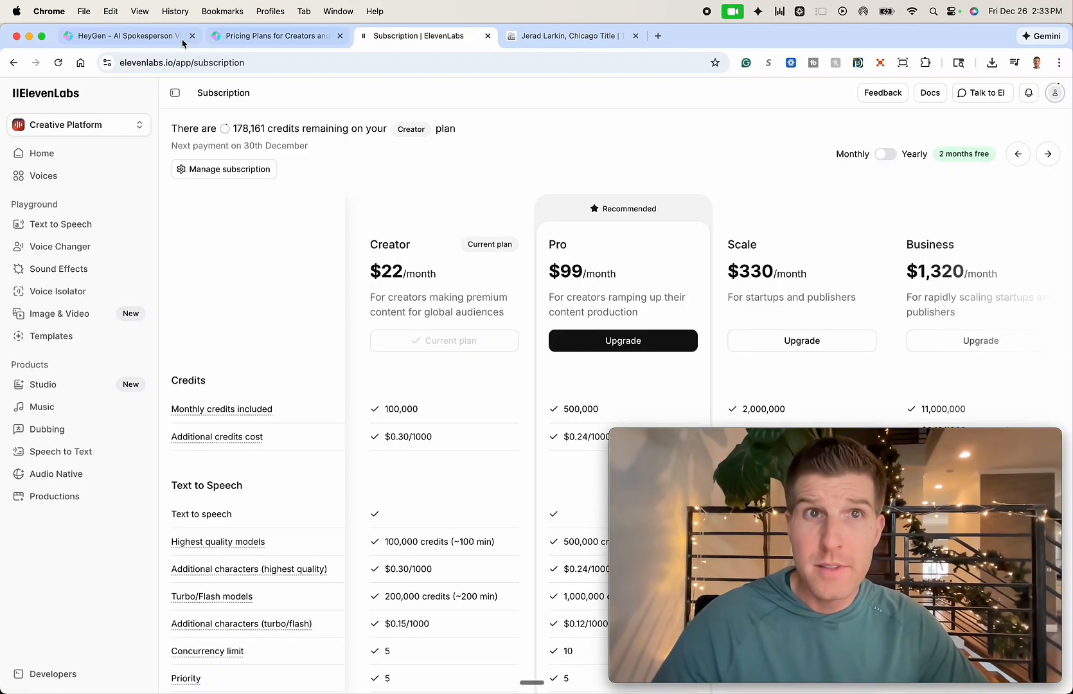
left_click(276, 35)
mouse_move(342, 115)
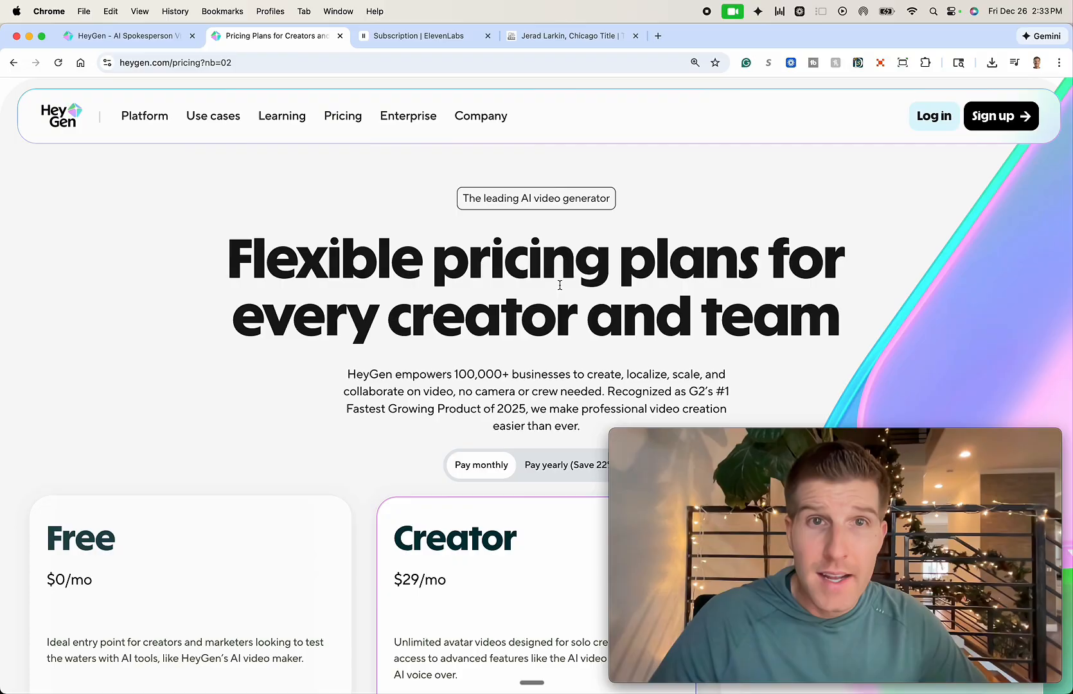
left_click(566, 36)
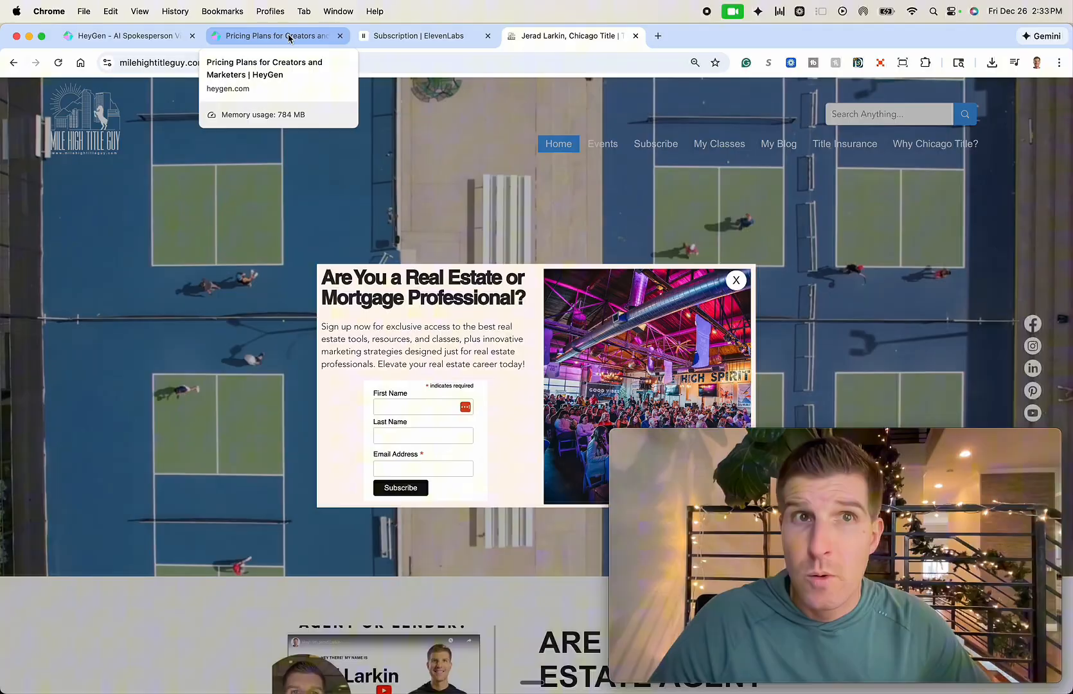
left_click(292, 36)
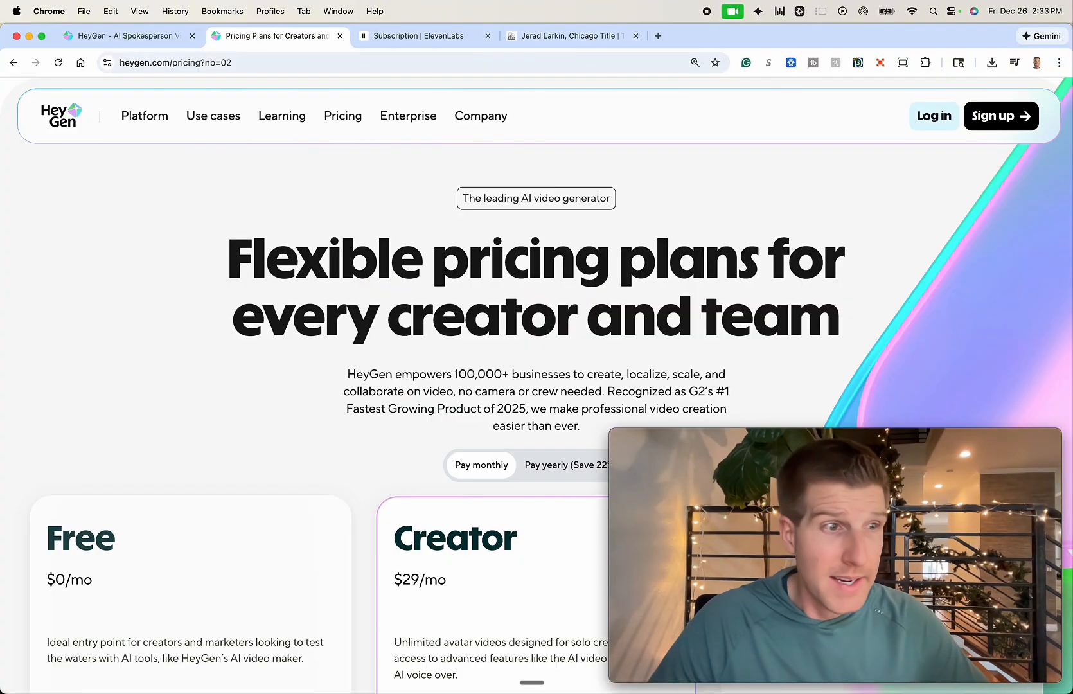
- Switch to Finder, move its window higher and preview the clips and the 1.57.41 PM screenshot in the 0 REDO Dec 2025 folder
key("super+Tab")
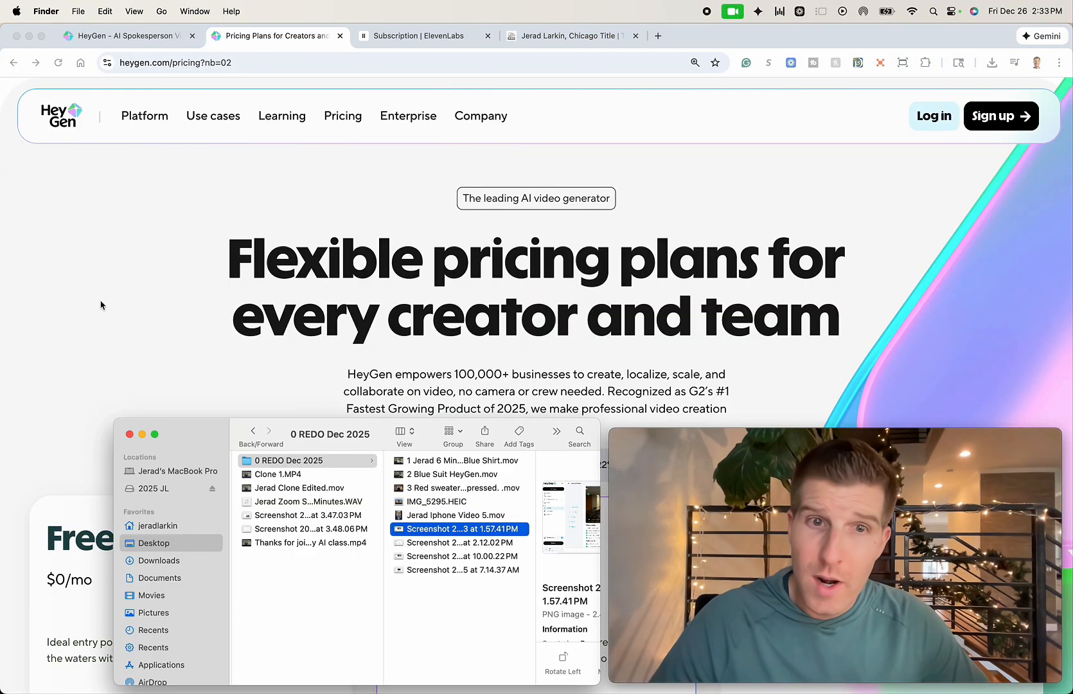
left_click_drag(197, 438, 170, 286)
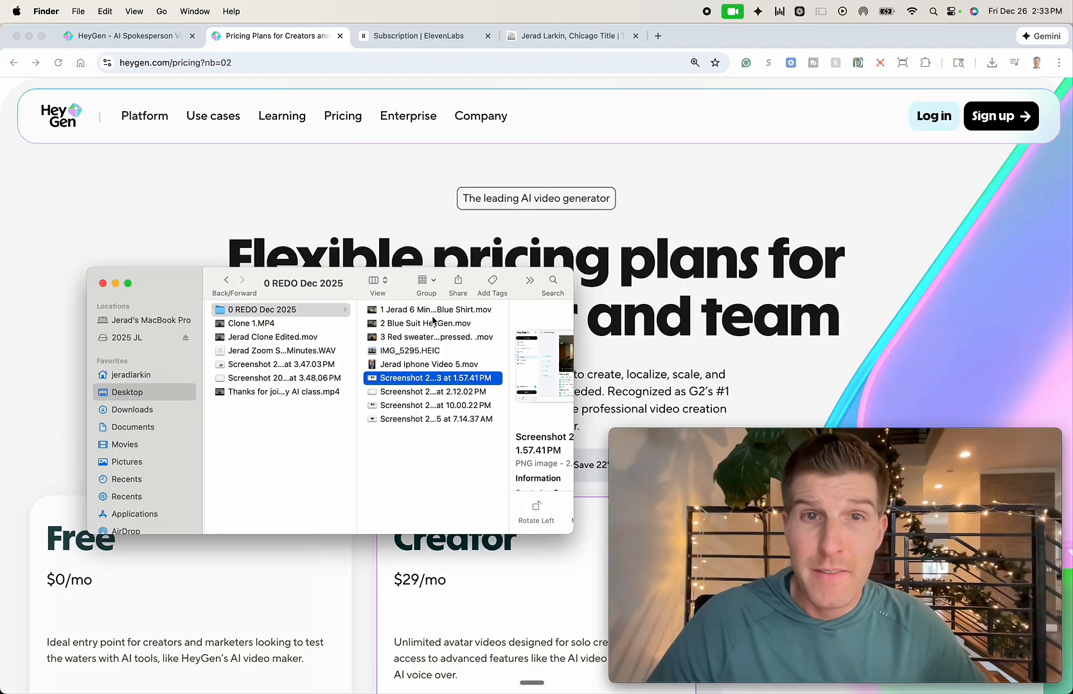
key("Down")
key("Up")
key("Up")
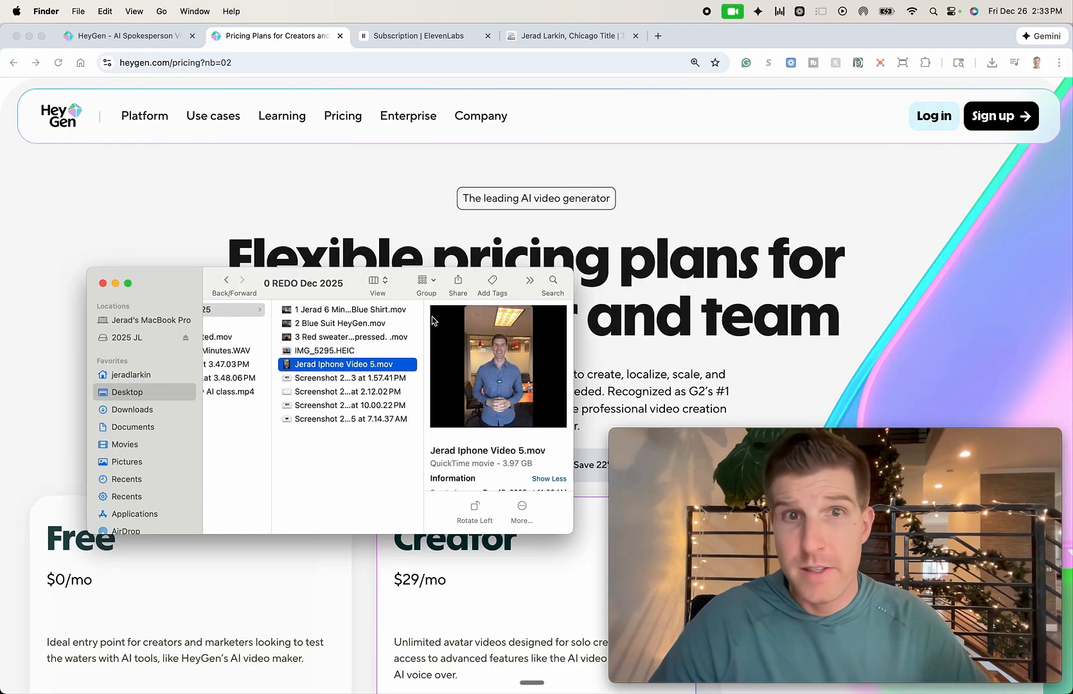
key("Up")
key("Up")
key("Up")
left_click(347, 363)
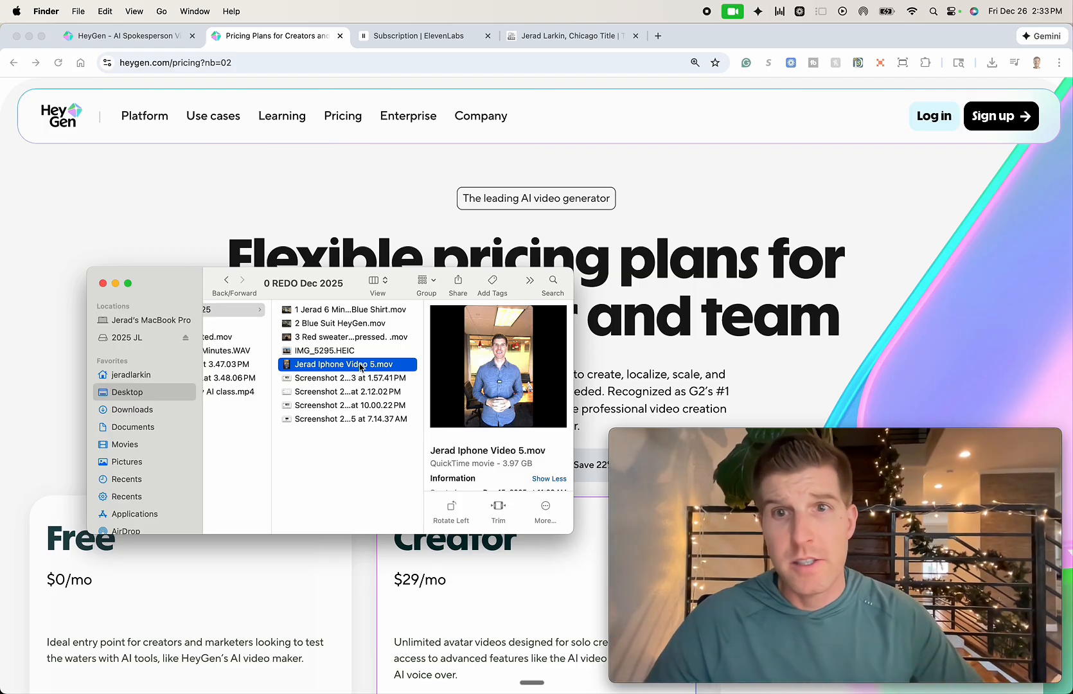
left_click(376, 379)
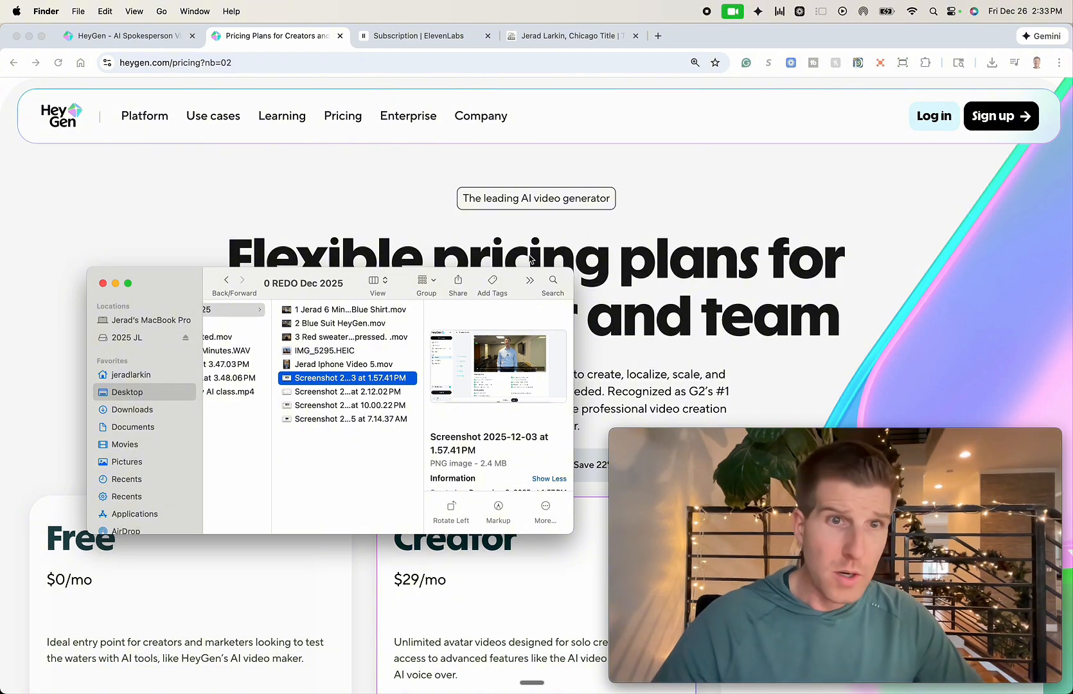
- Open 134 Chat GPT personalization update video. .mov from the Desktop folder and play it in an enlarged player window
scroll(469, 474, "left", 5)
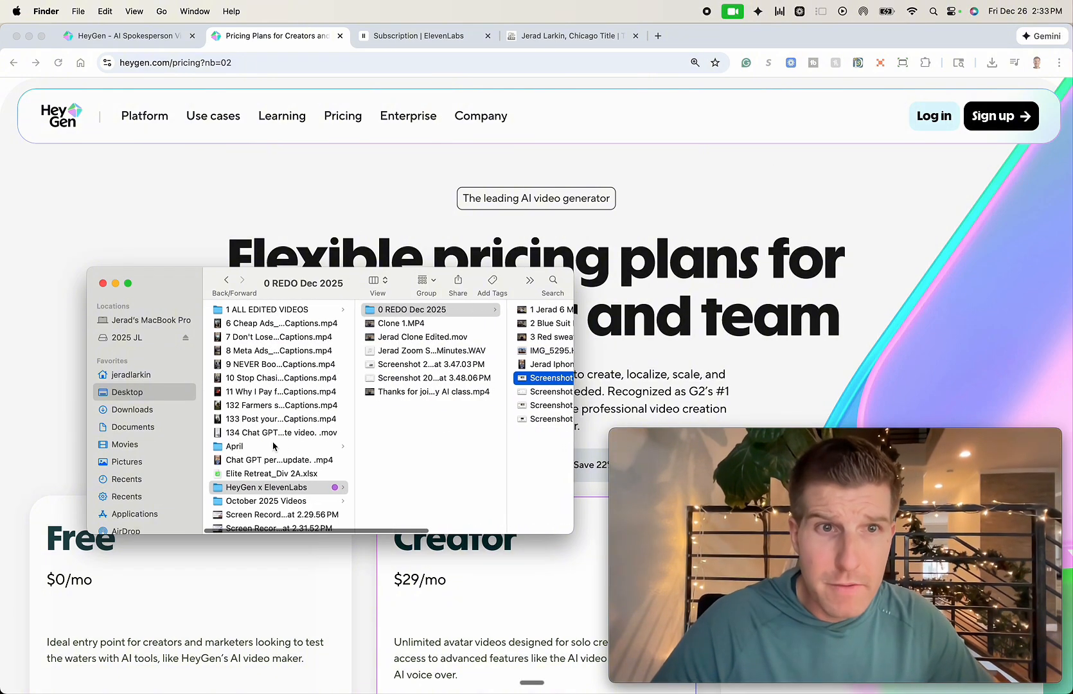
left_click(282, 435)
double_click(266, 434)
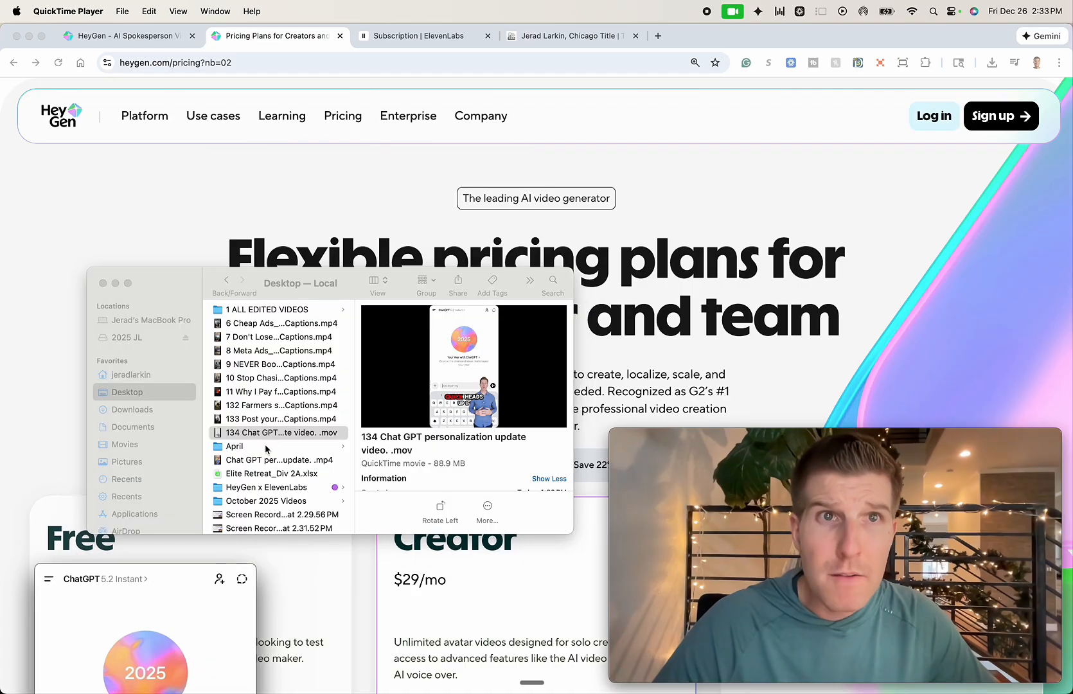
left_click_drag(134, 574, 296, 164)
left_click_drag(415, 157, 457, 86)
key("space")
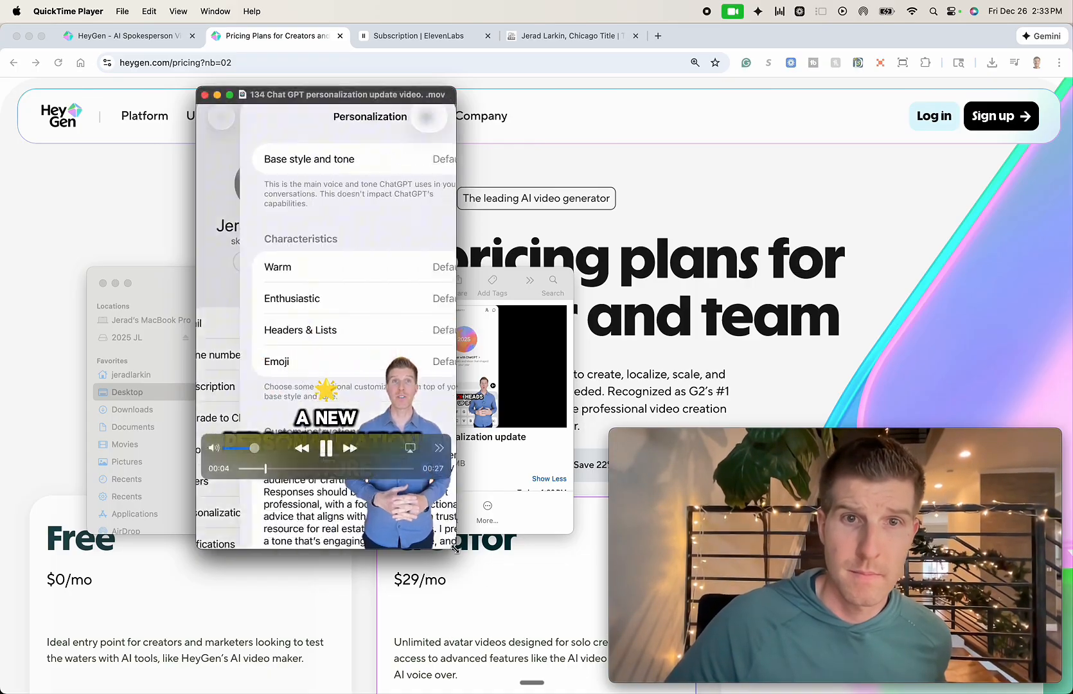
left_click_drag(456, 548, 565, 679)
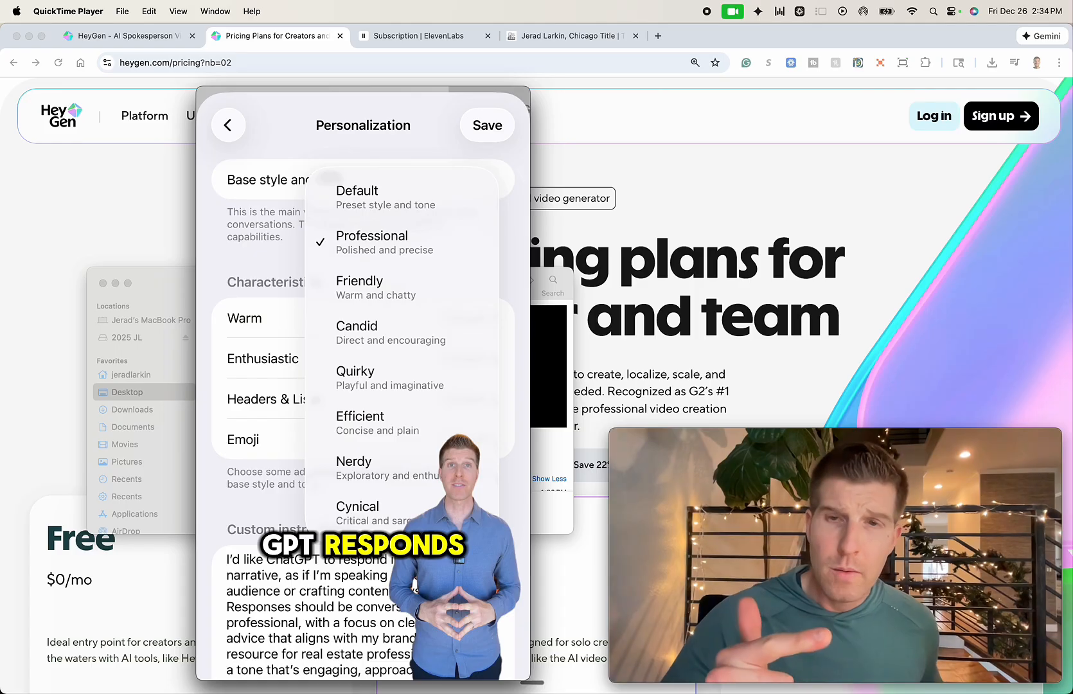
- Resume the ChatGPT personalization video at a lower volume, pause it at 00:20 and close it
key("space")
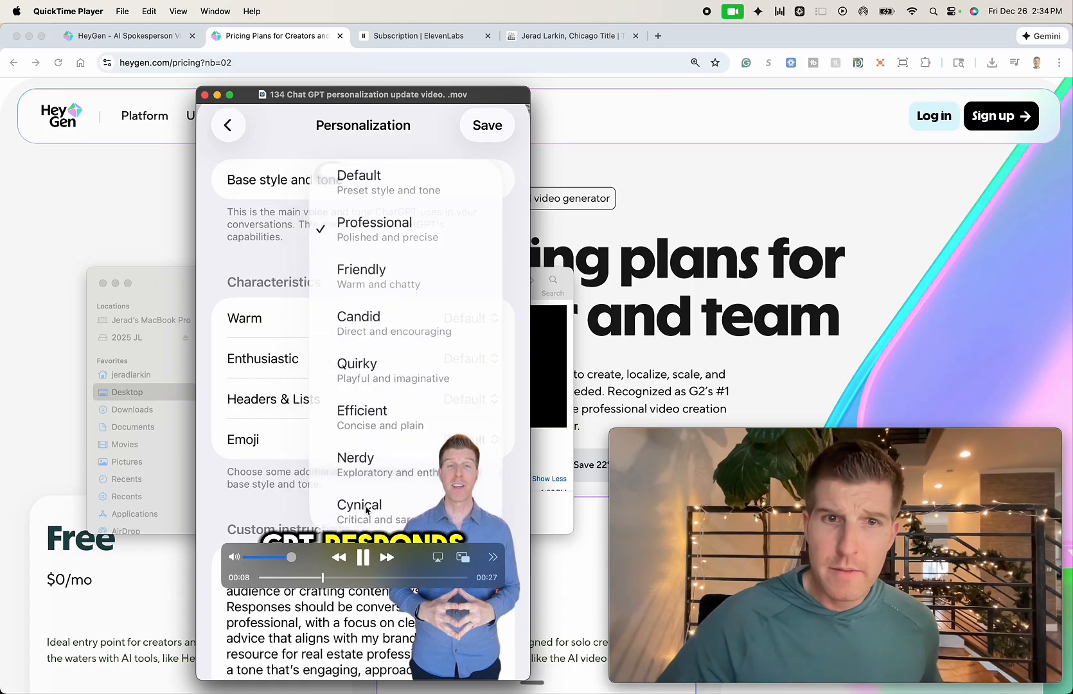
left_click_drag(282, 558, 265, 559)
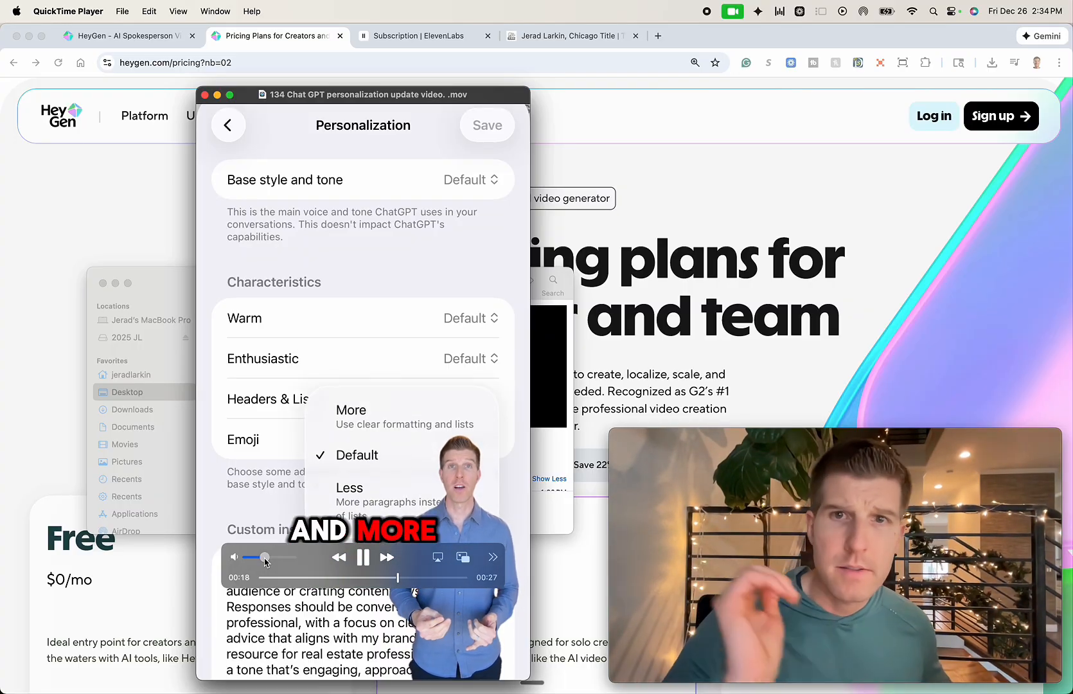
left_click(361, 560)
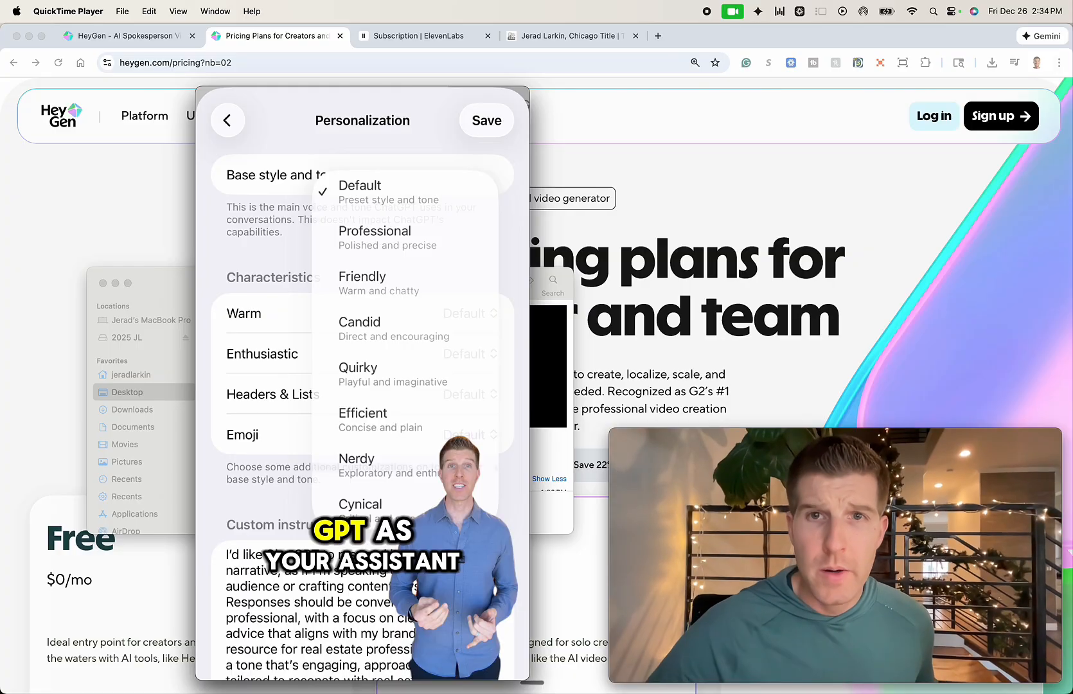
mouse_move(336, 339)
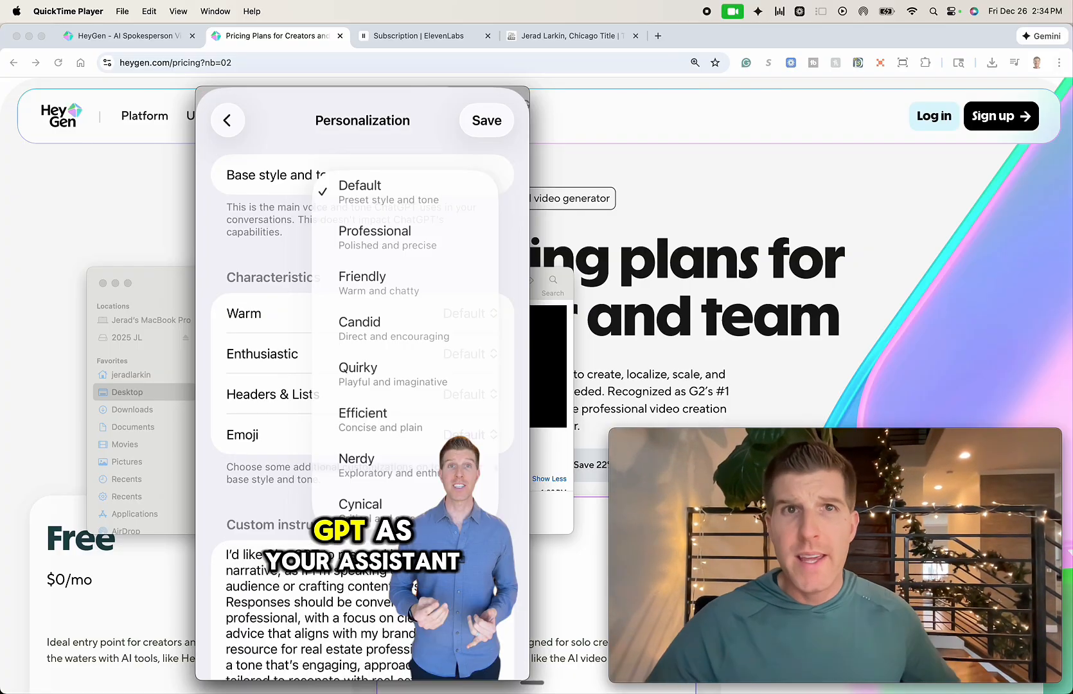
mouse_move(334, 244)
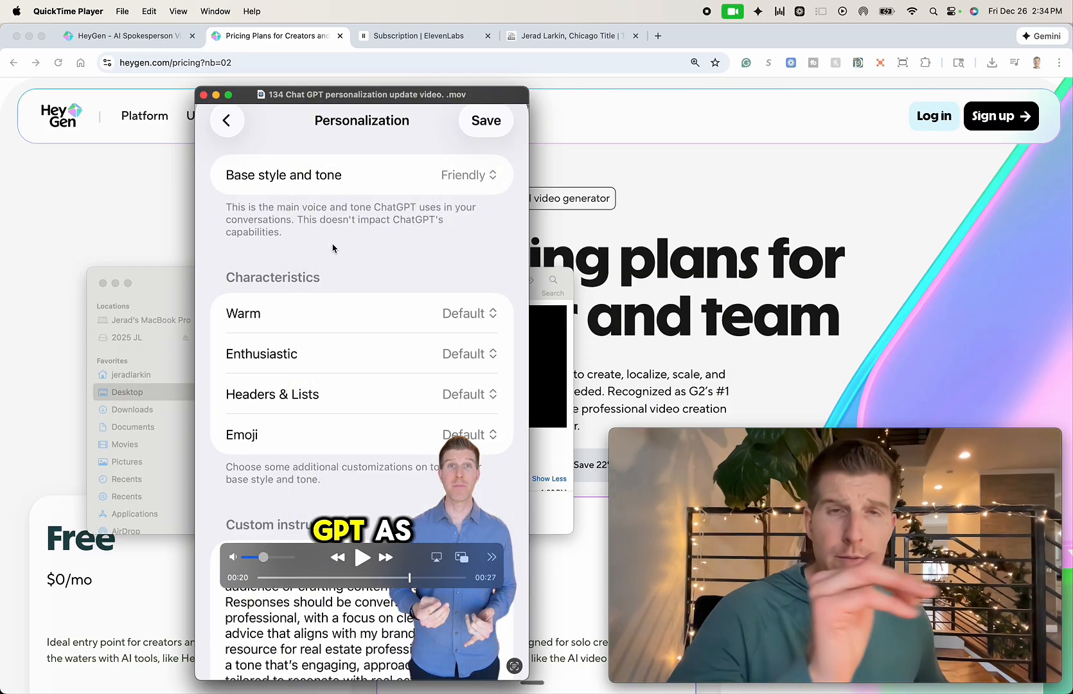
key("super+w")
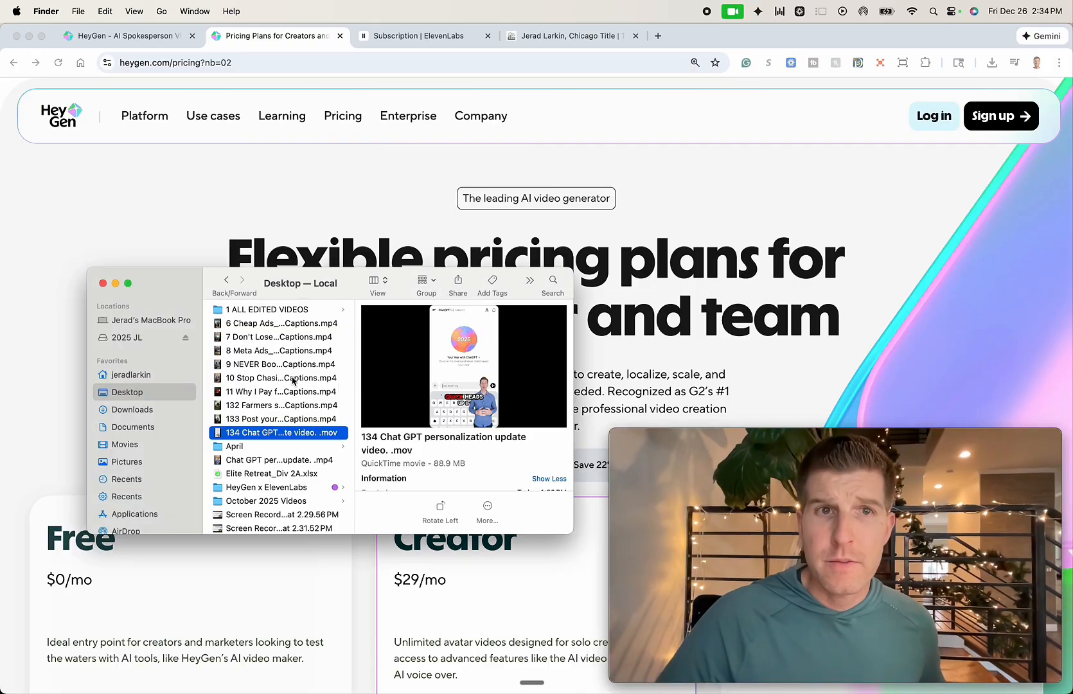
- Return to Chrome and examine the price and included features of the Free and Creator plans on HeyGen's pricing page
left_click(302, 219)
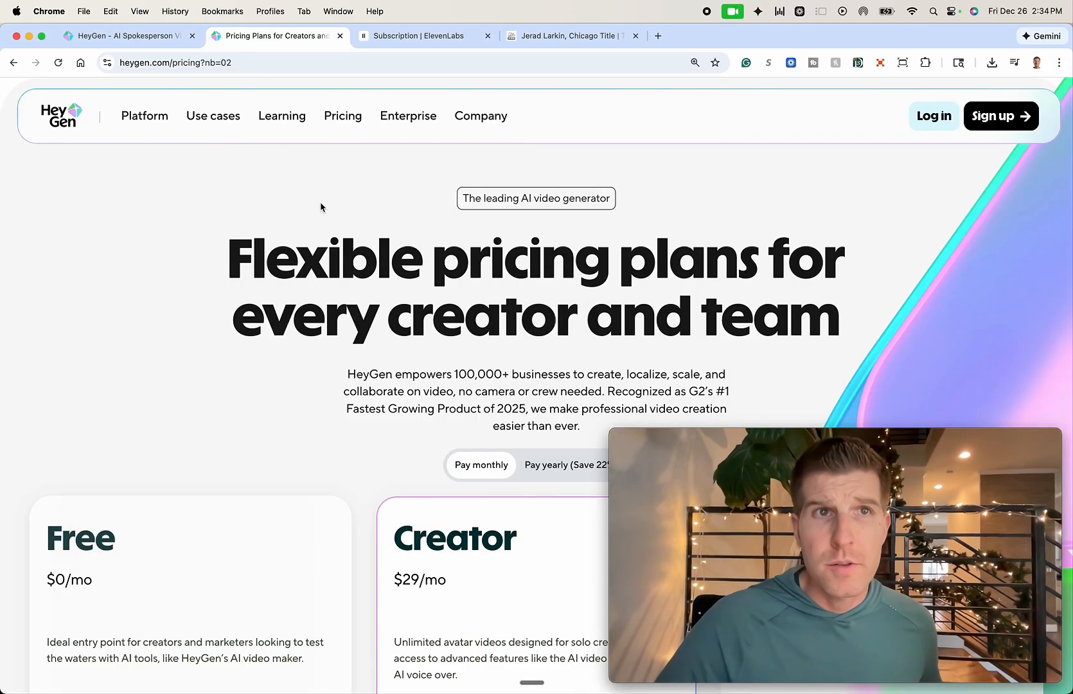
scroll(400, 365, "down", 5)
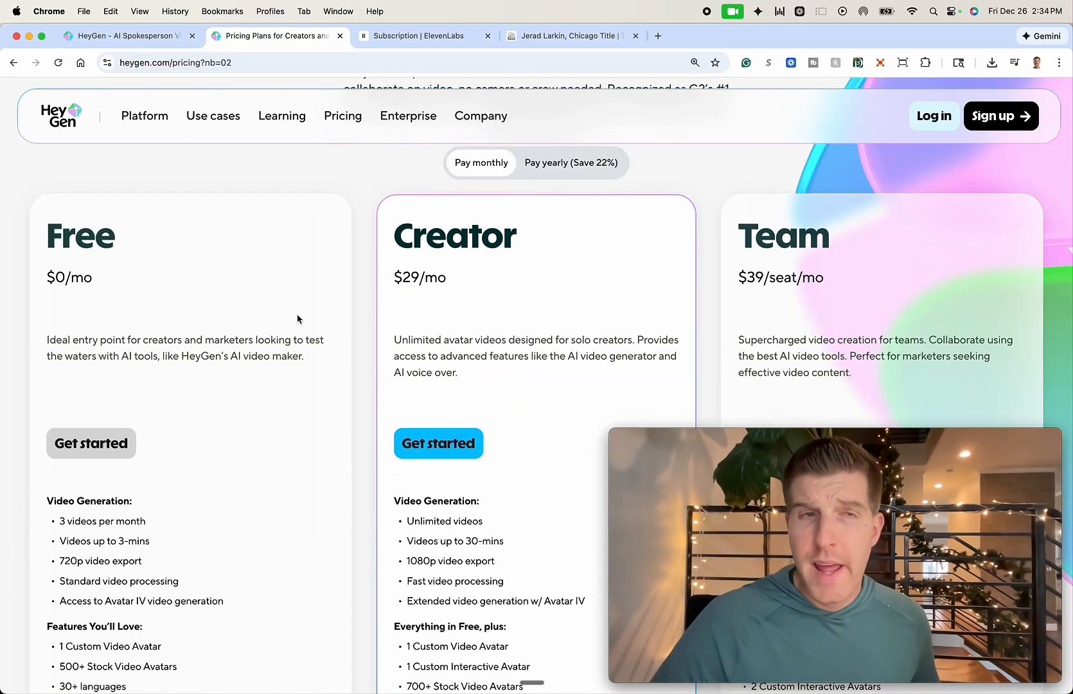
scroll(212, 331, "down", 3)
scroll(211, 330, "up", 1)
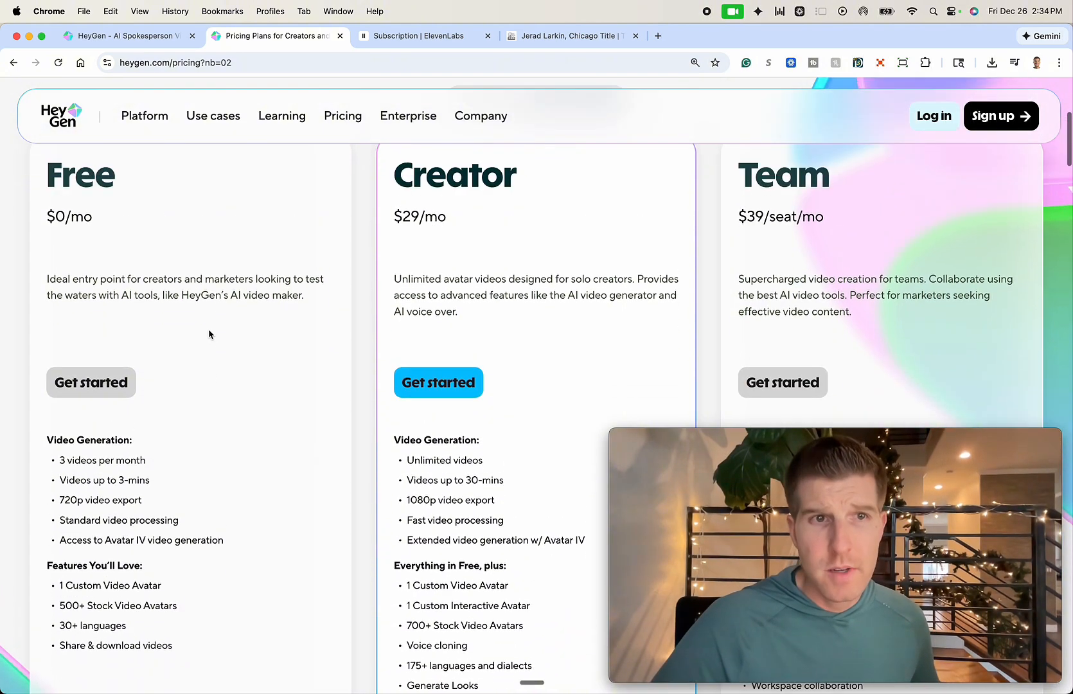
scroll(209, 331, "down", 1)
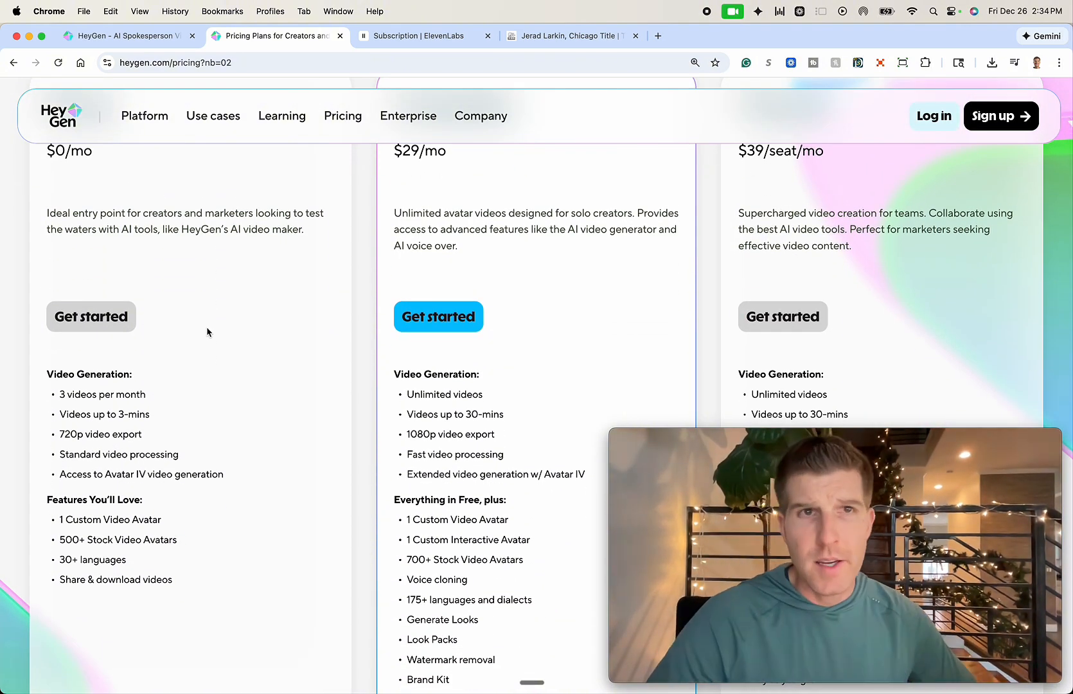
scroll(206, 332, "up", 3)
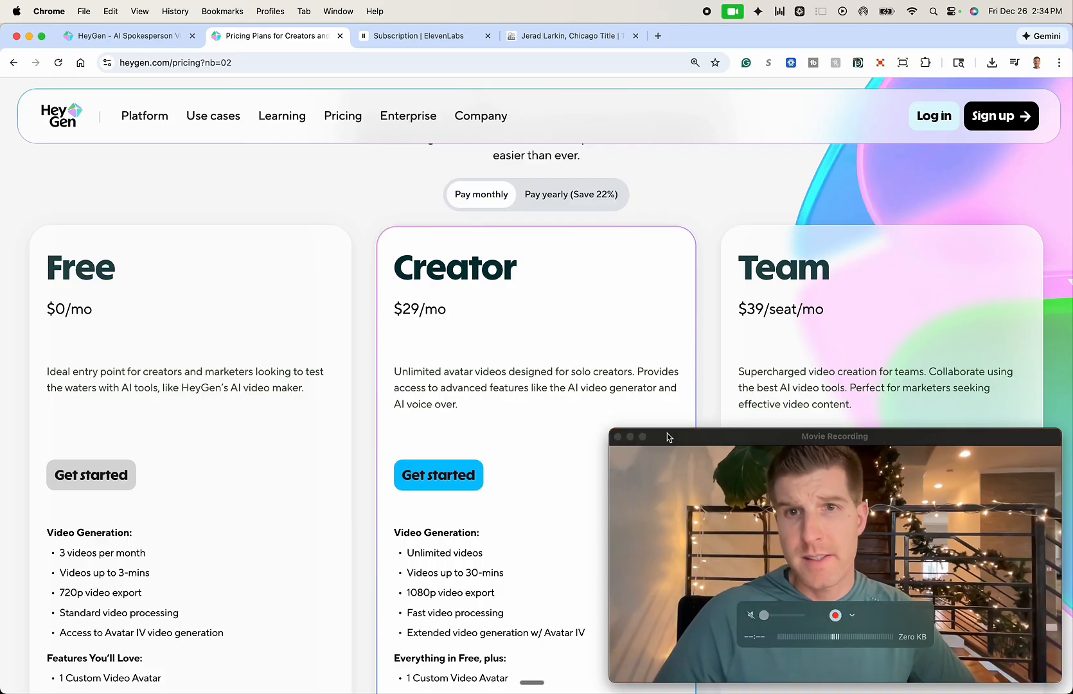
- Shrink the Movie Recording window that covers the Team plan and review the full feature lists of the HeyGen plans
left_click_drag(611, 435, 767, 522)
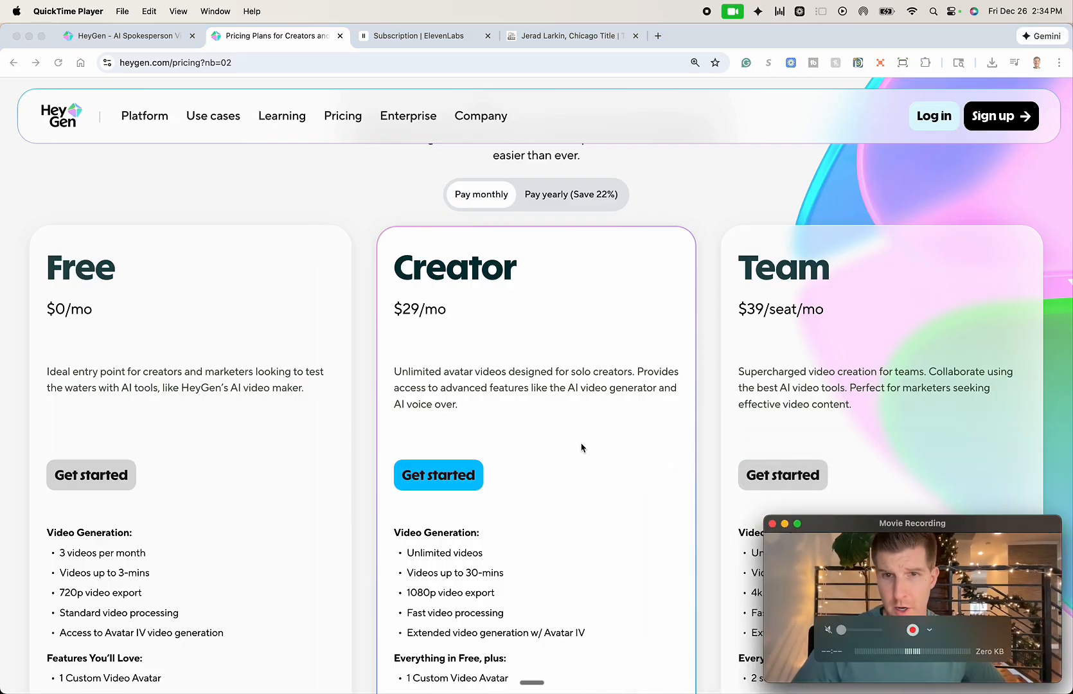
scroll(541, 421, "down", 3)
scroll(415, 328, "up", 4)
scroll(460, 397, "down", 5)
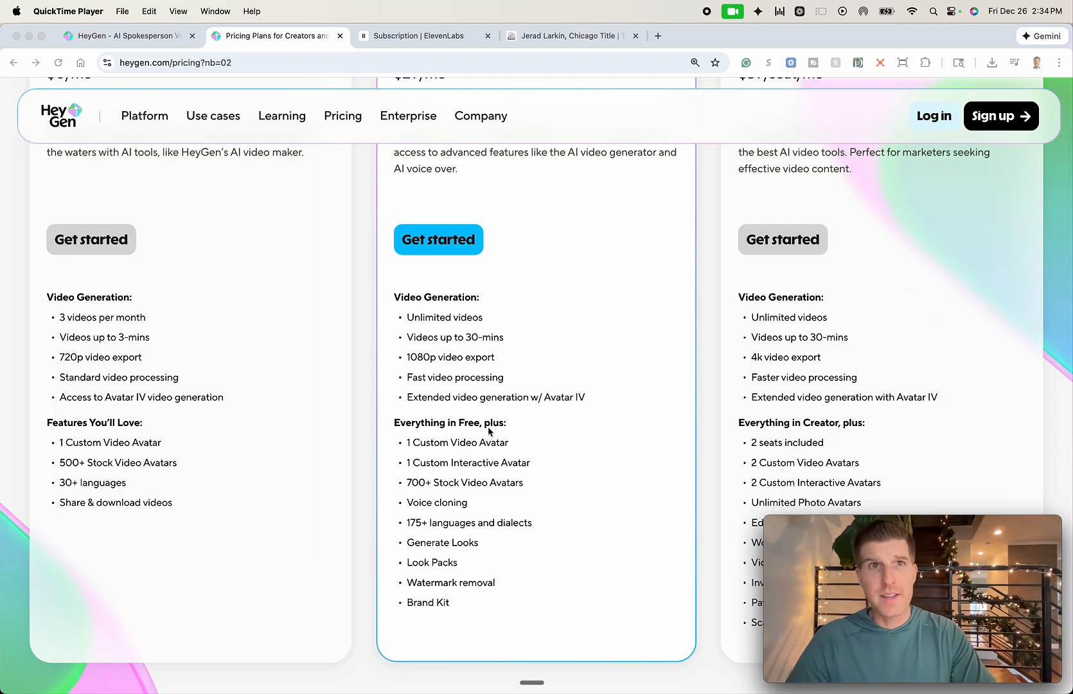
scroll(490, 431, "up", 10)
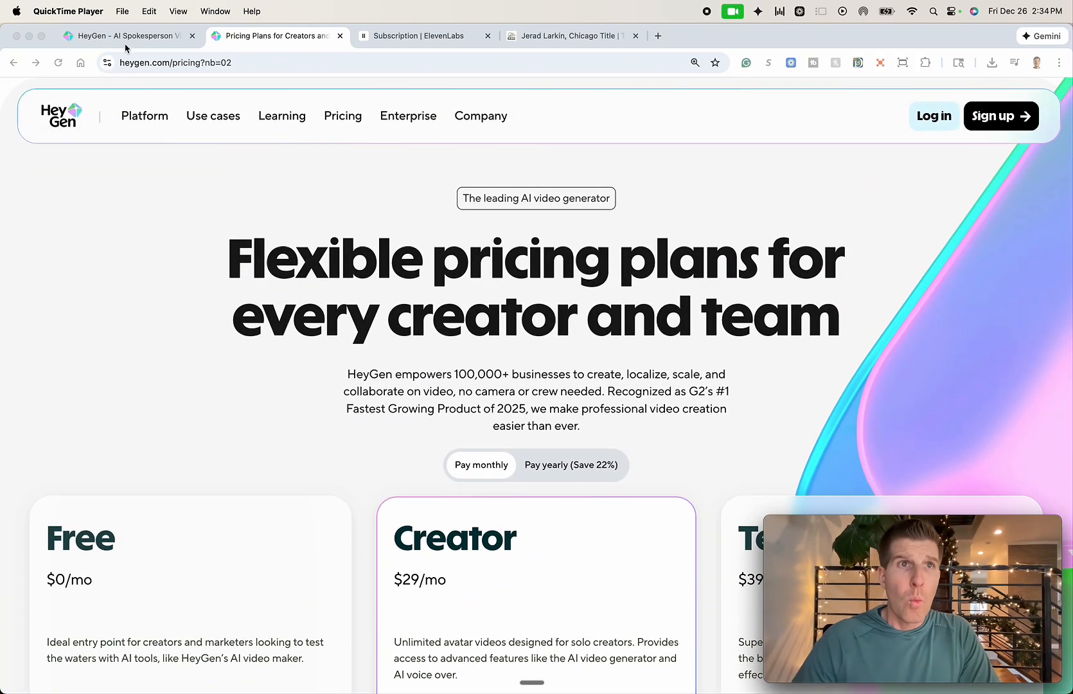
- Switch to the HeyGen app page and open the Avatars section
left_click(122, 36)
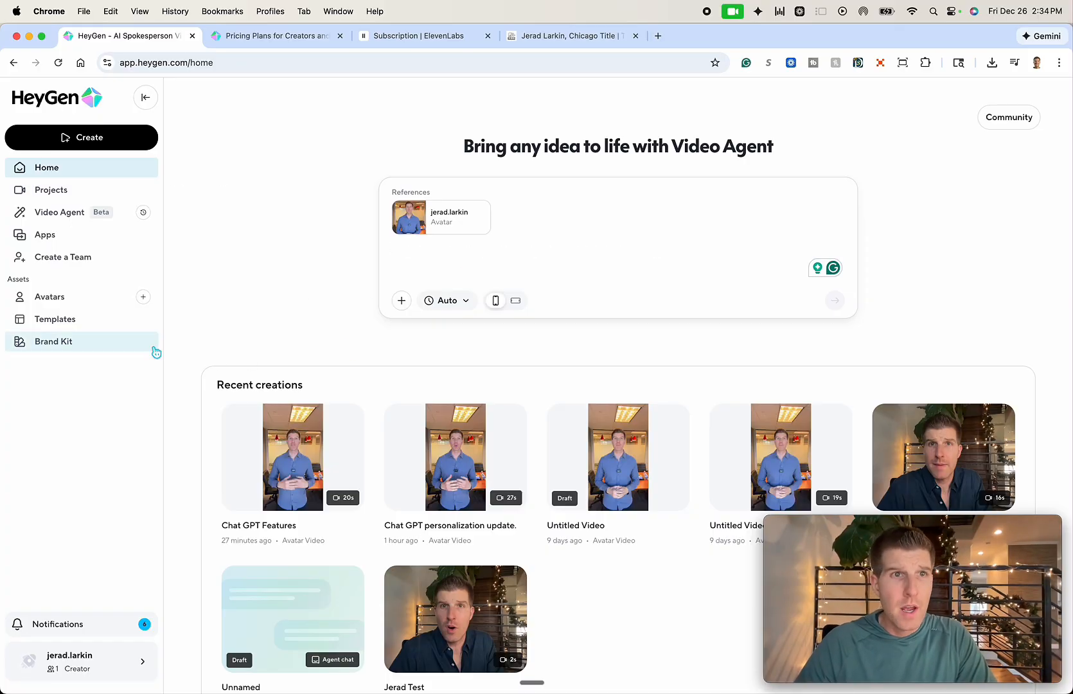
left_click(61, 308)
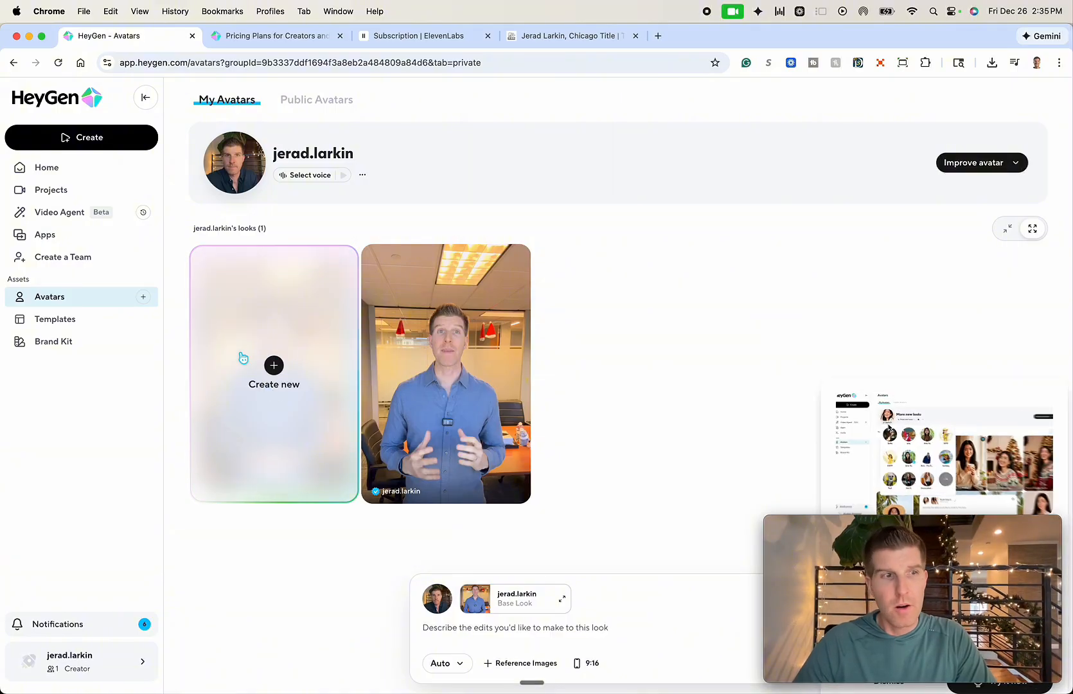
- Switch to Finder and open the HeyGen x ElevenLabs folder on the Desktop
key("super+Tab")
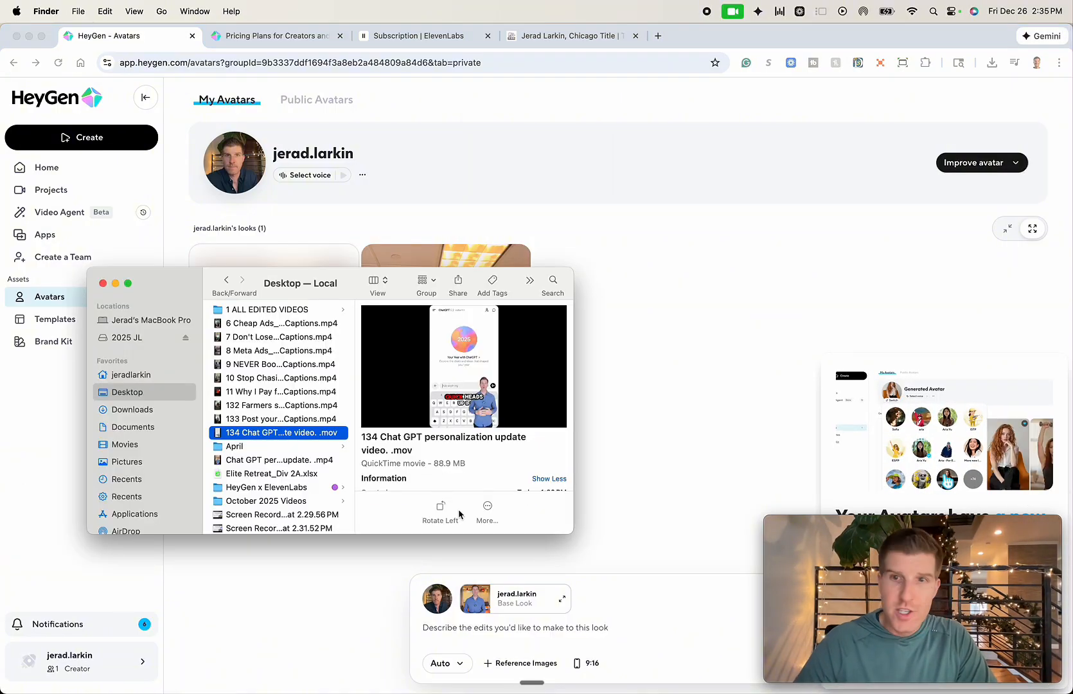
left_click(279, 462)
scroll(280, 463, "down", 1)
scroll(282, 476, "up", 1)
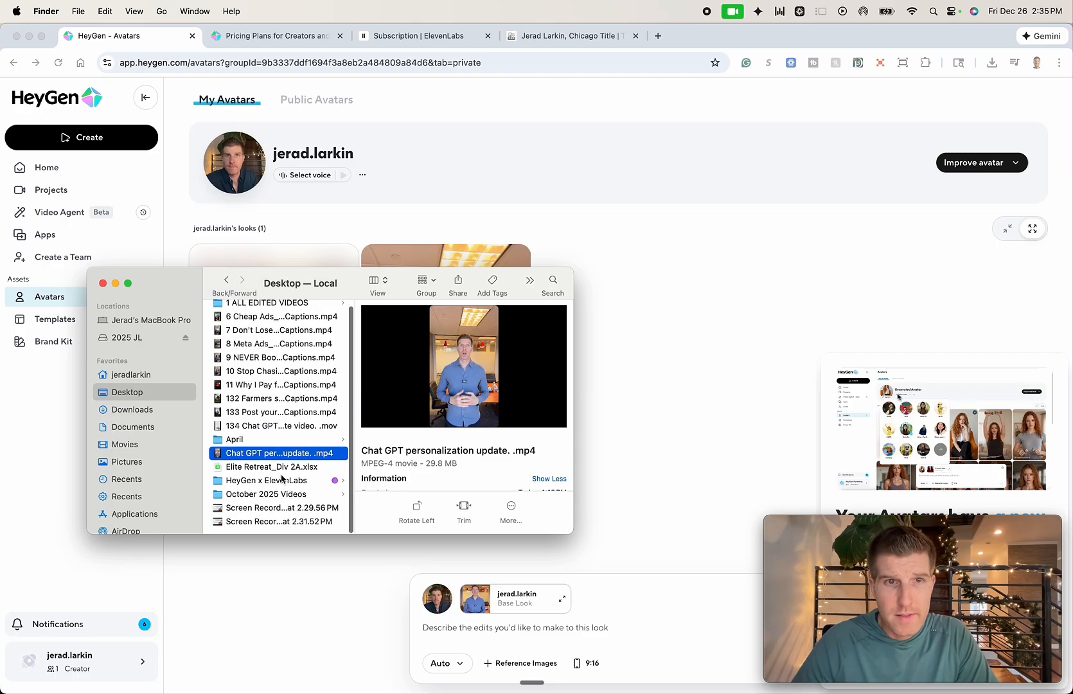
key("Down")
key("Down")
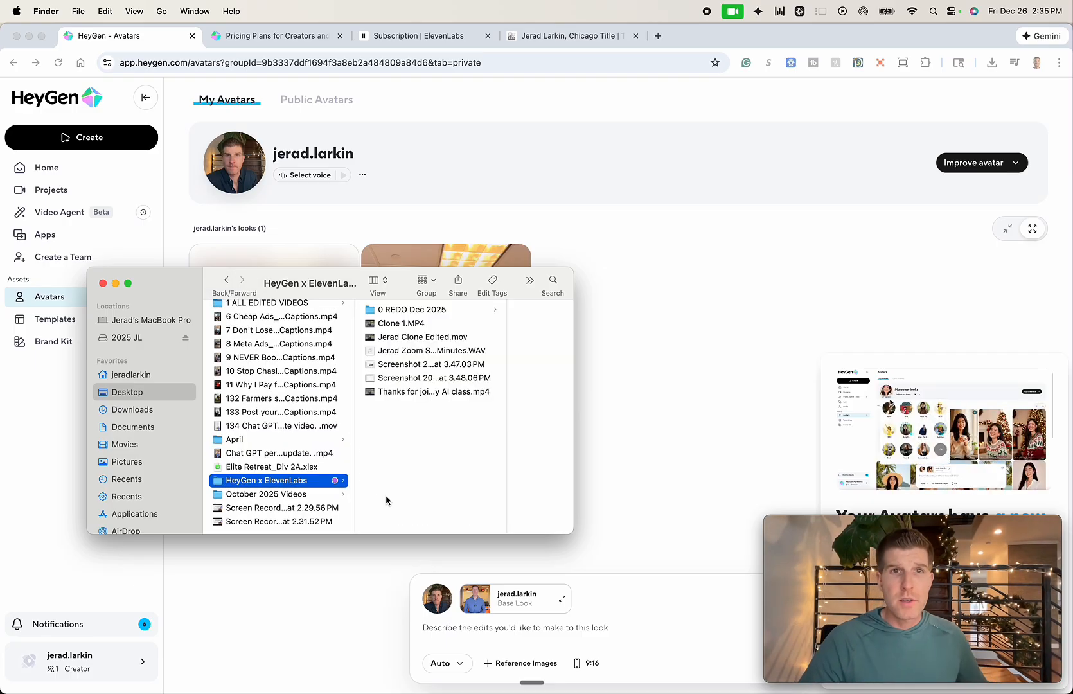
- Preview the 2025-08-18 3.47.03 PM screenshot of the avatar consent verification page and close the preview
key("Right")
key("Down")
key("Down")
key("Down")
key("Down")
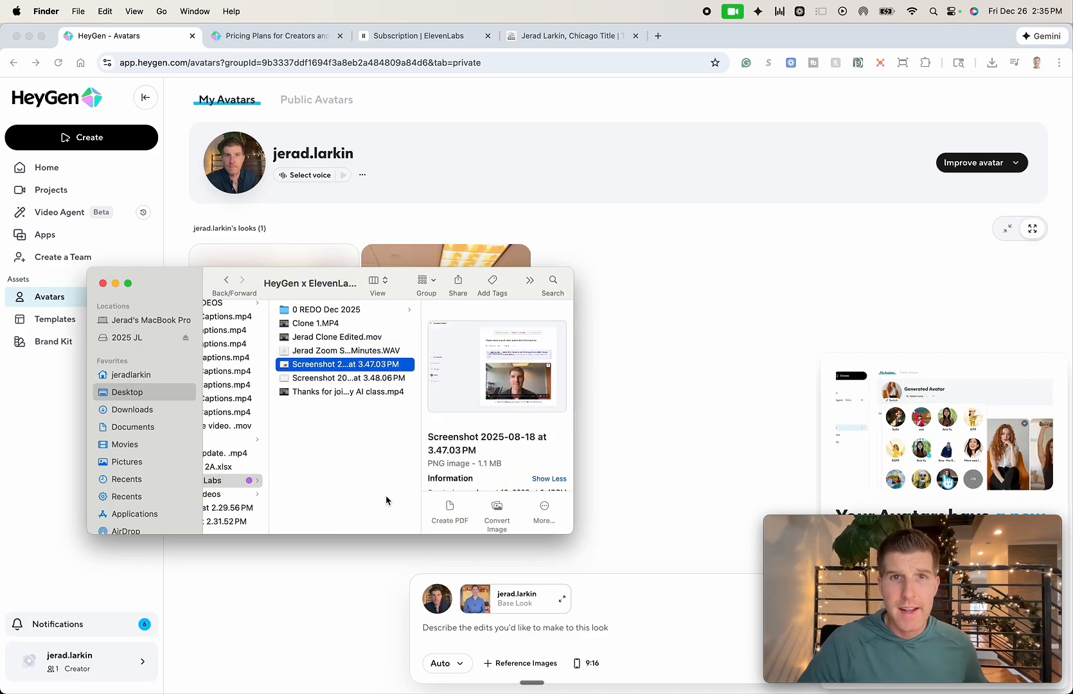
key("space")
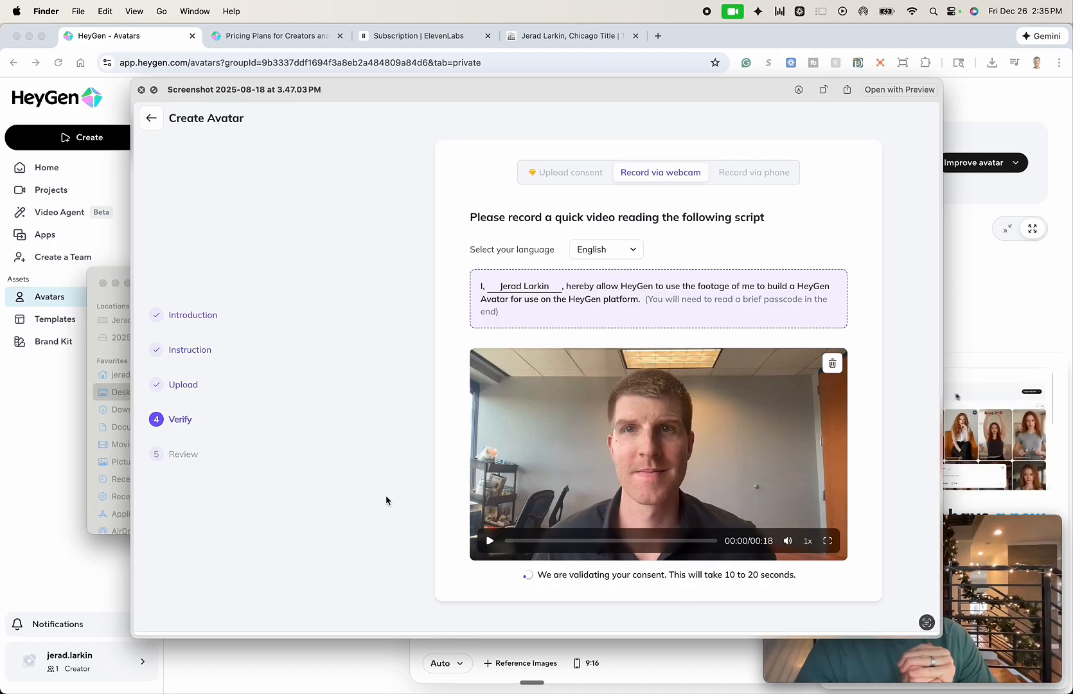
key("space")
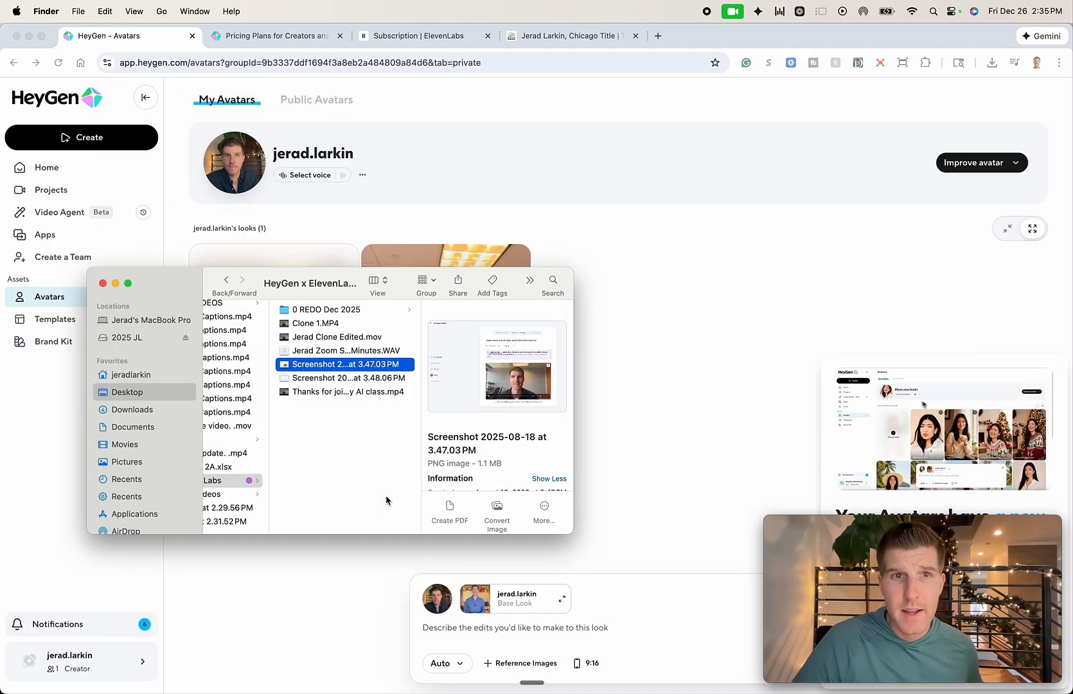
key("space")
key("space")
- Preview the 2025-08-18 3.48.06 PM screenshot of the avatar footage review page and close the preview
key("Down")
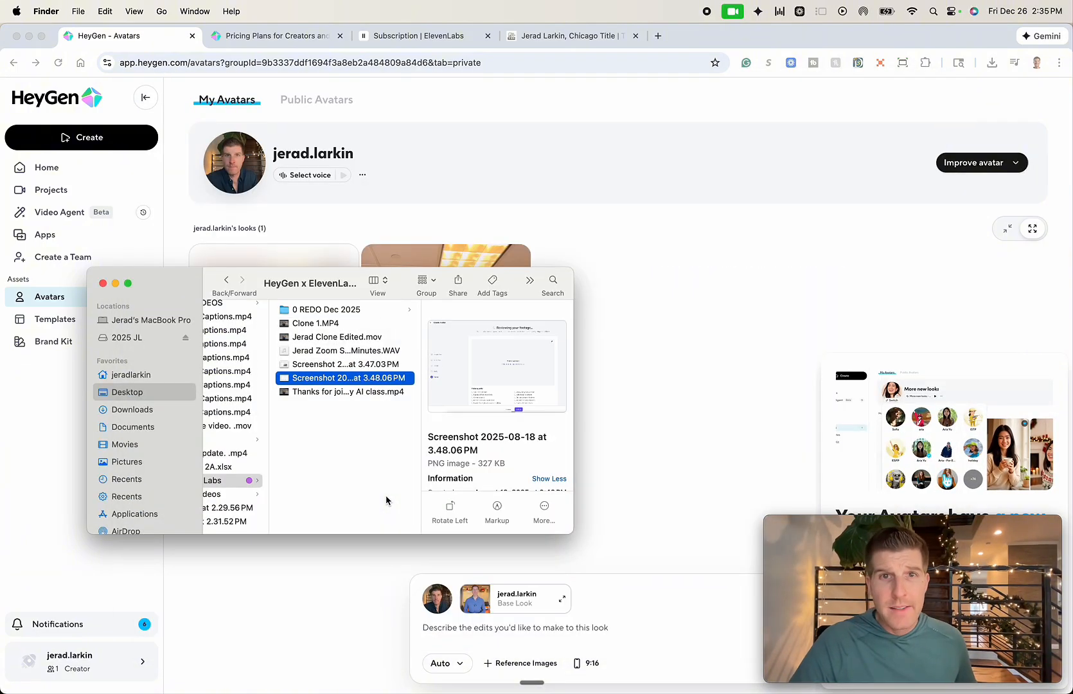
key("space")
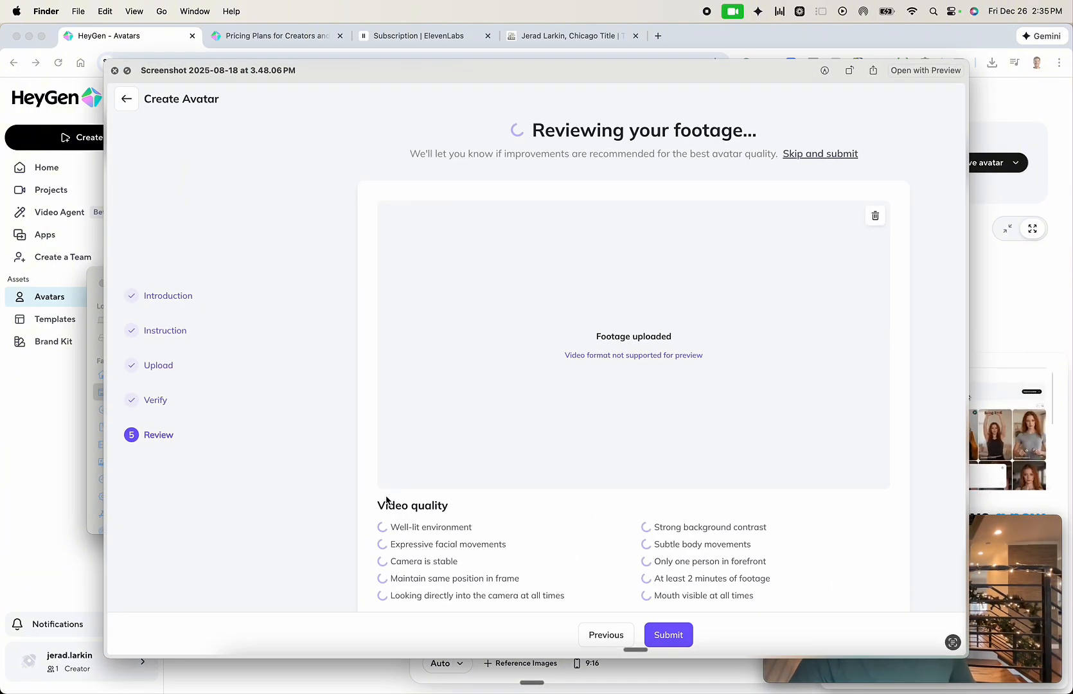
key("space")
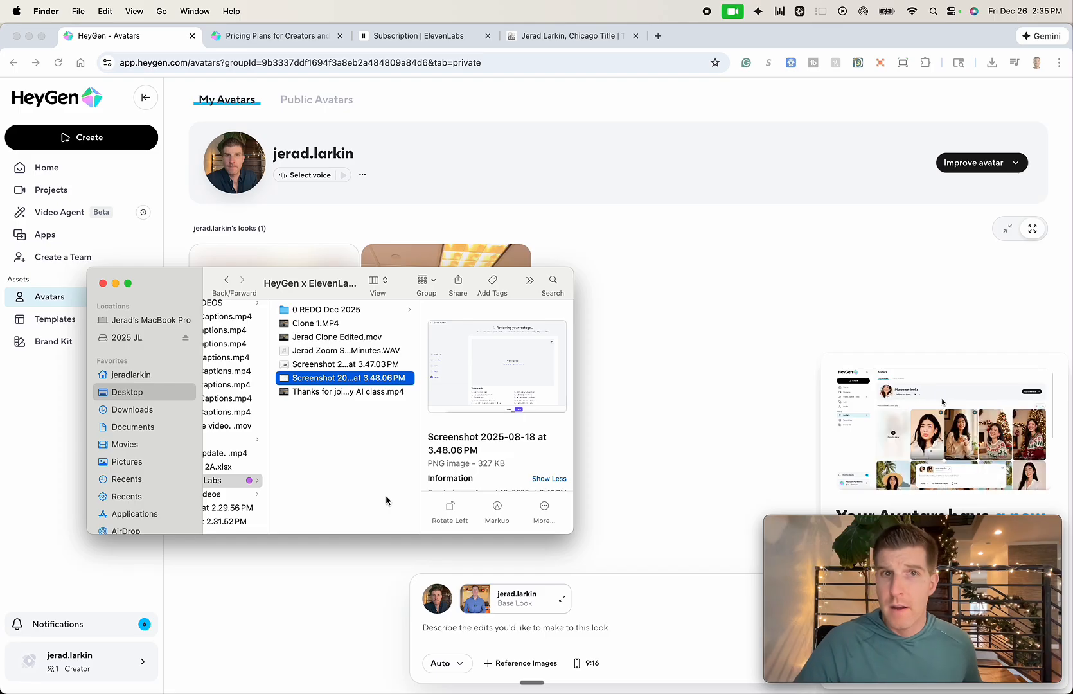
key("Down")
key("Up")
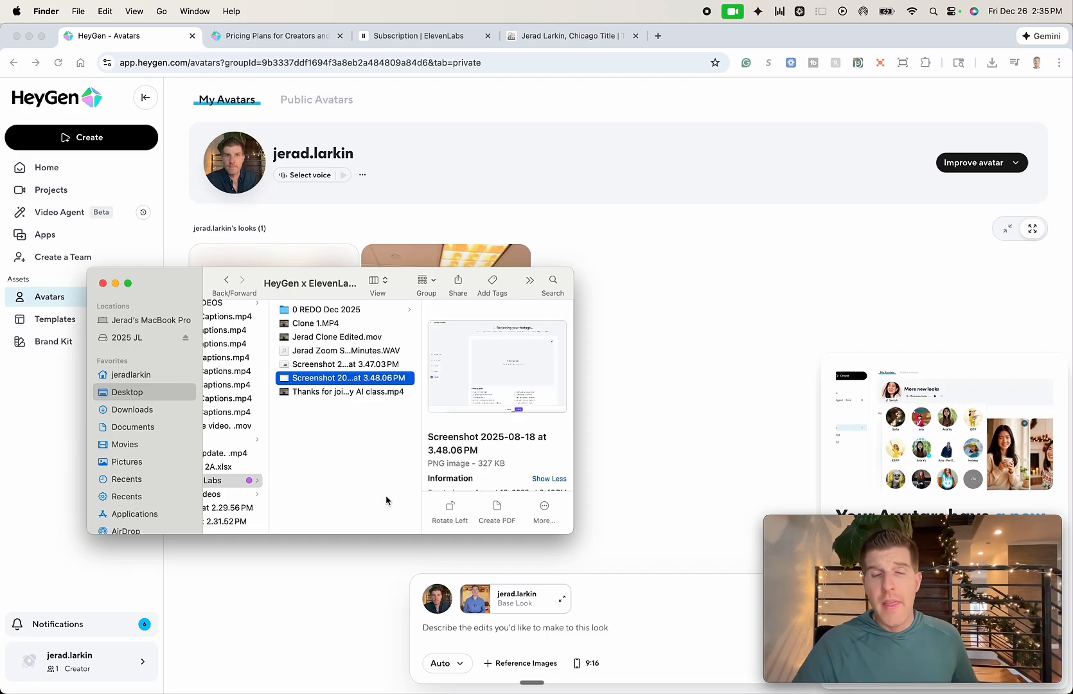
- Look through the source footage in the HeyGen x ElevenLabs folder and its 0 REDO Dec 2025 subfolder
key("Down")
key("Left")
key("Right")
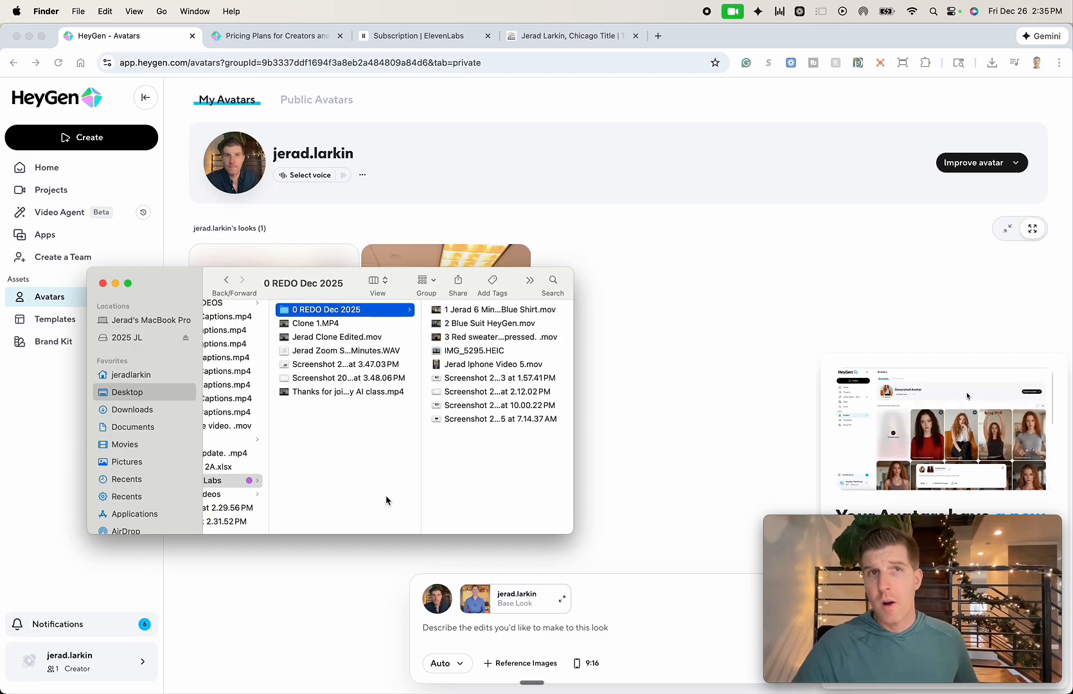
key("Down")
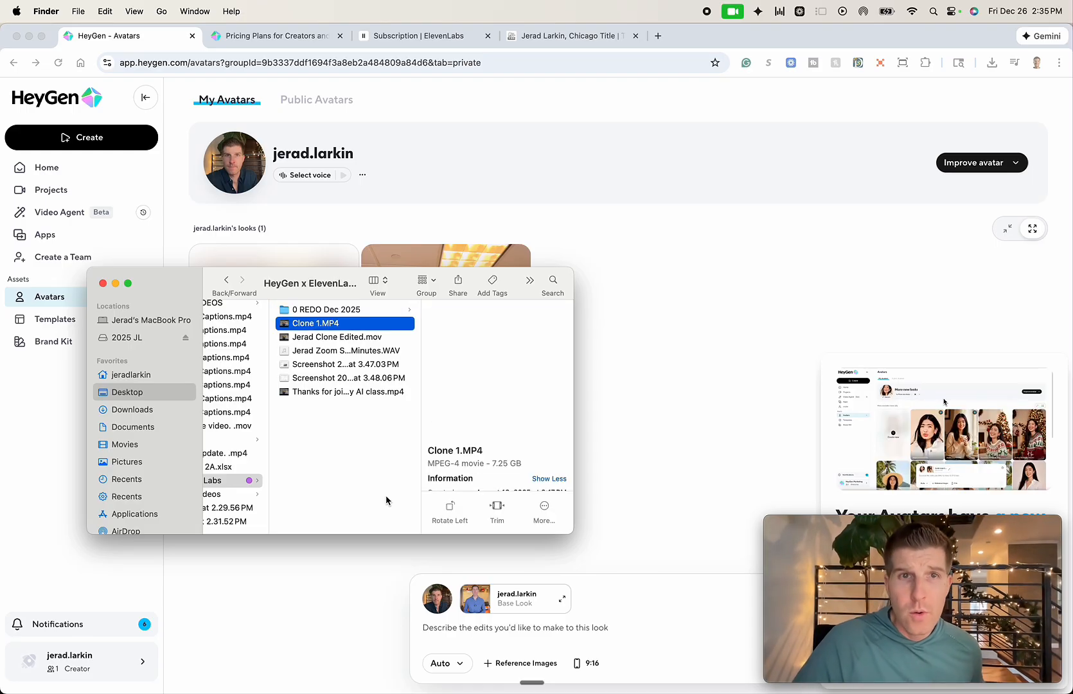
key("Down")
key("Up")
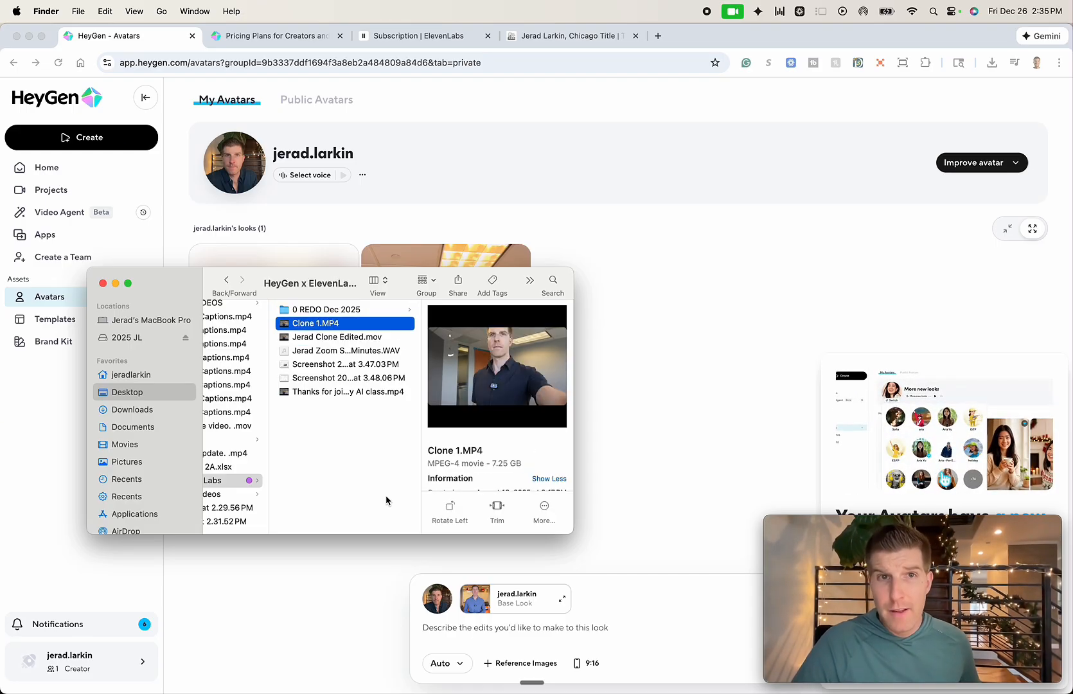
key("Up")
key("Right")
key("Down")
key("Down")
key("Down")
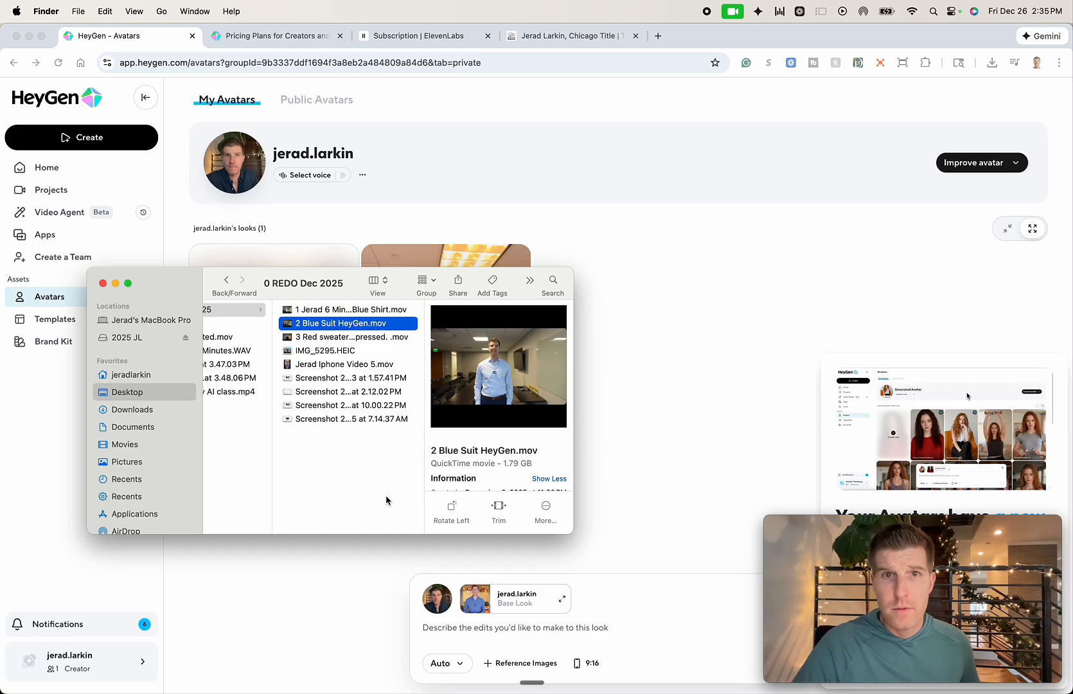
key("Down")
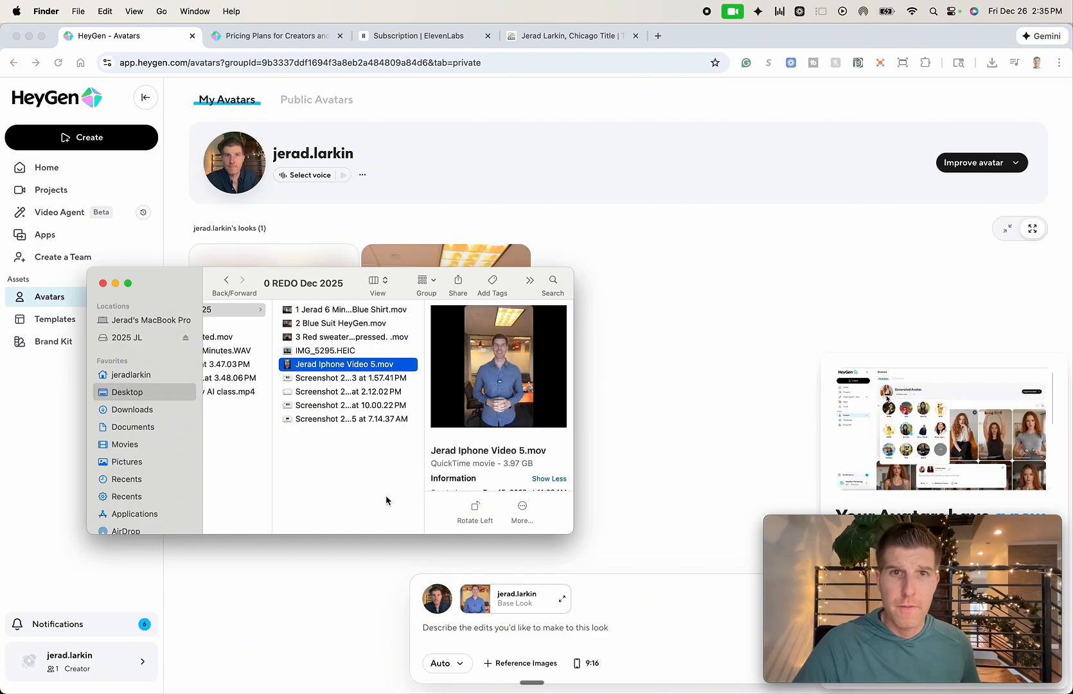
- Return to the HeyGen x ElevenLabs folder, preview the raw footage in Clone 1.MP4 and close the preview
key("Left")
key("Down")
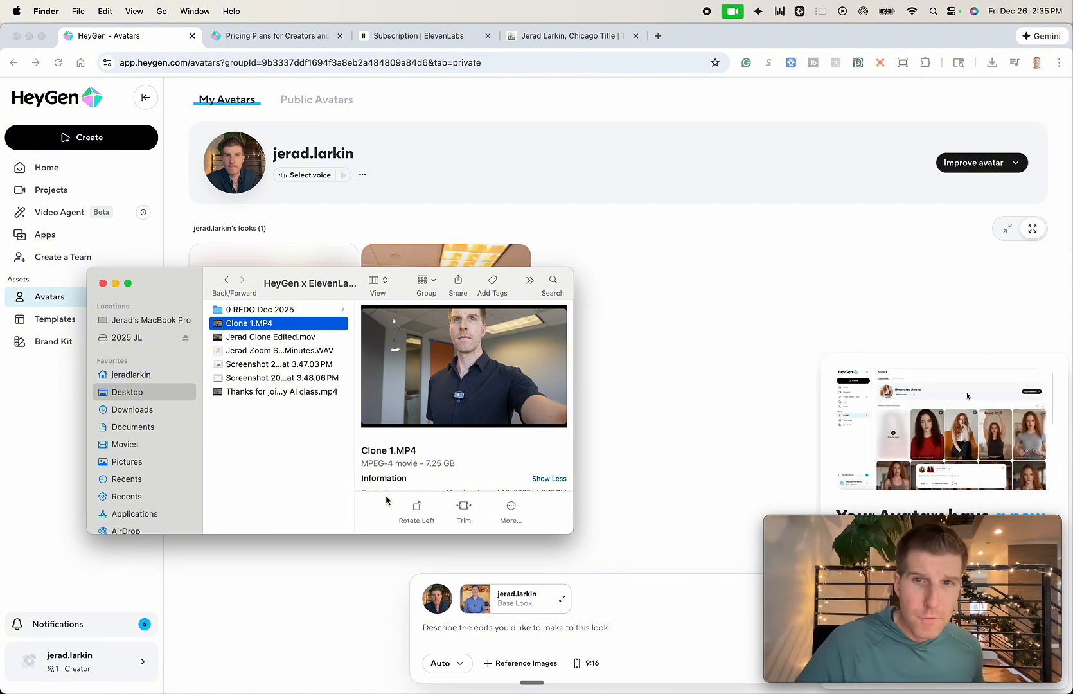
key("space")
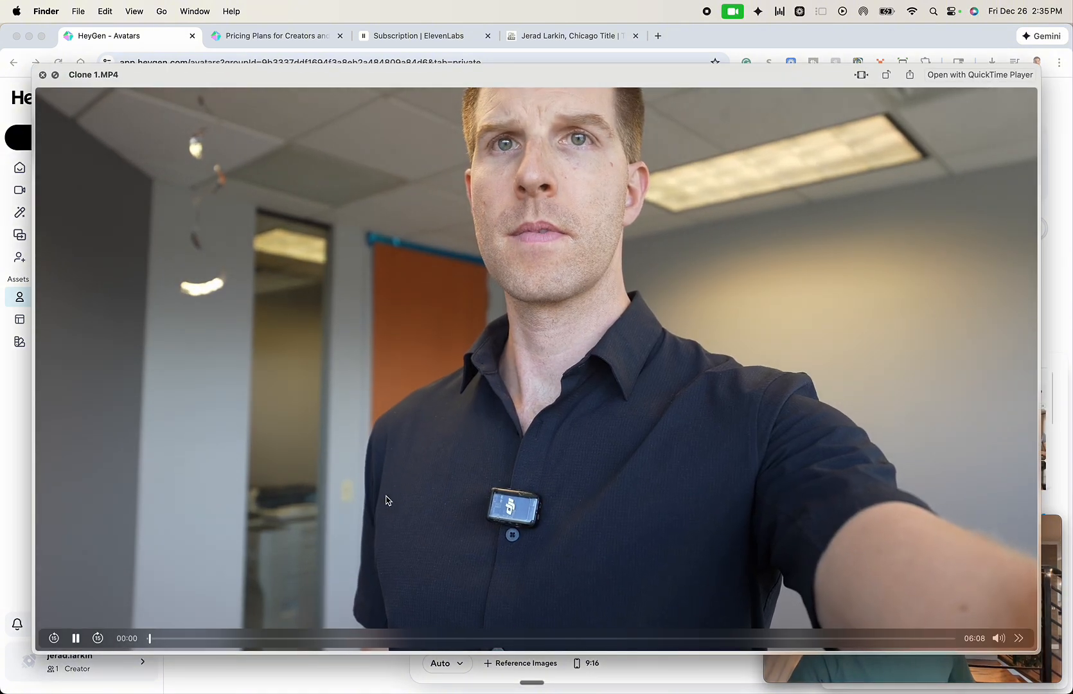
key("space")
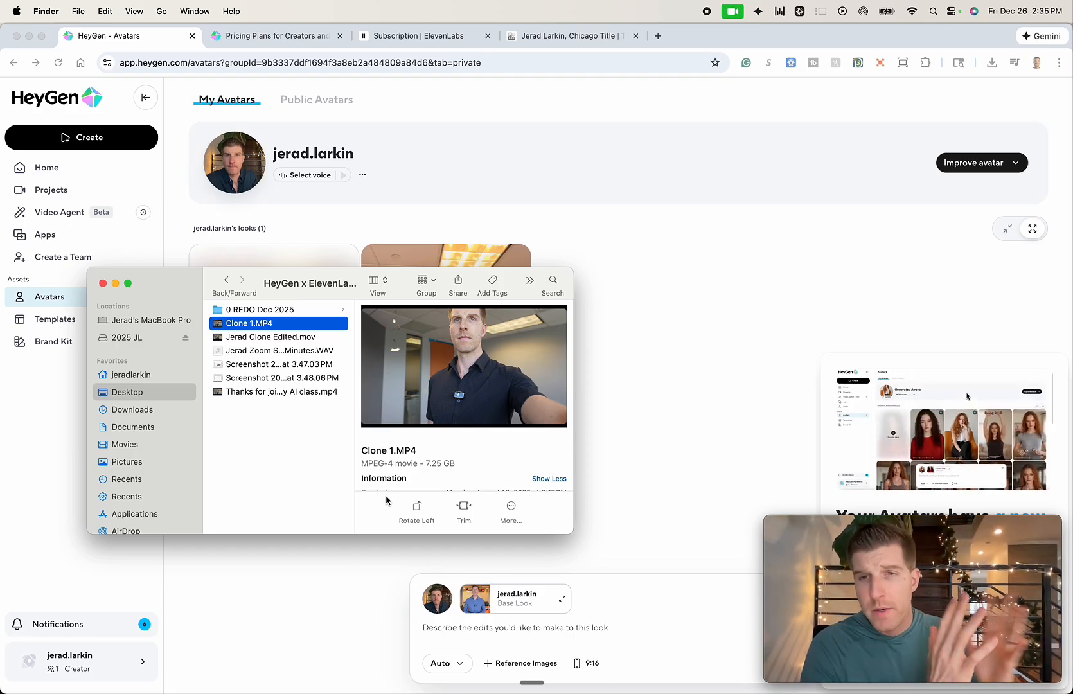
- Play the iPhone Video 5 clip from 0 REDO Dec 2025, skip about a quarter of the way in, and close it
key("Up")
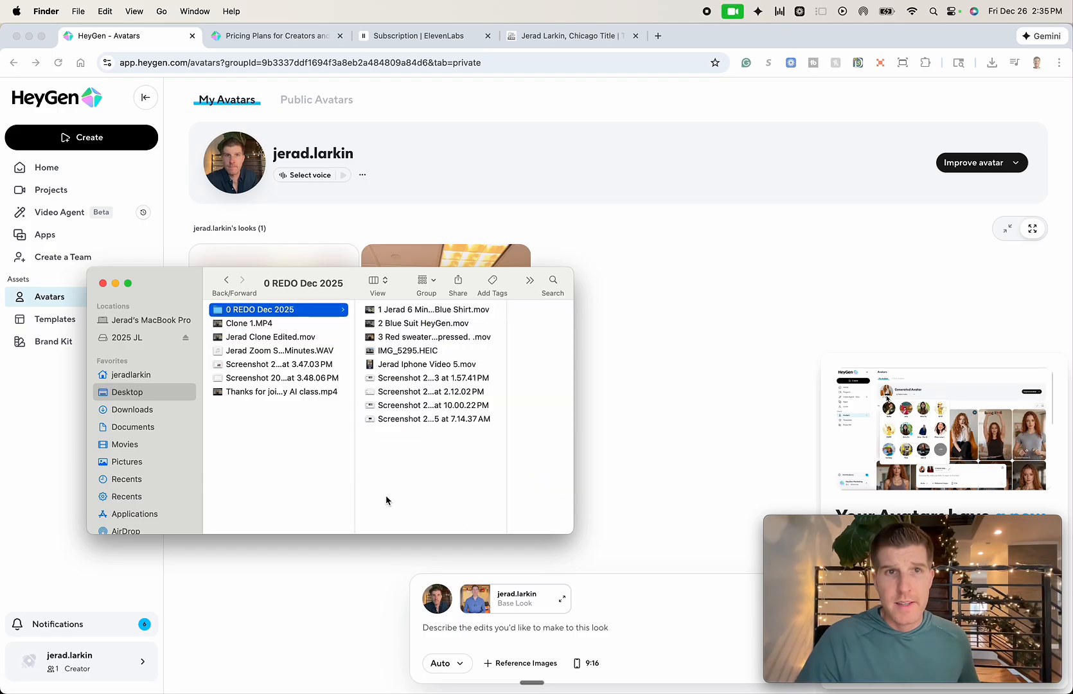
key("Right")
key("Down")
key("Down")
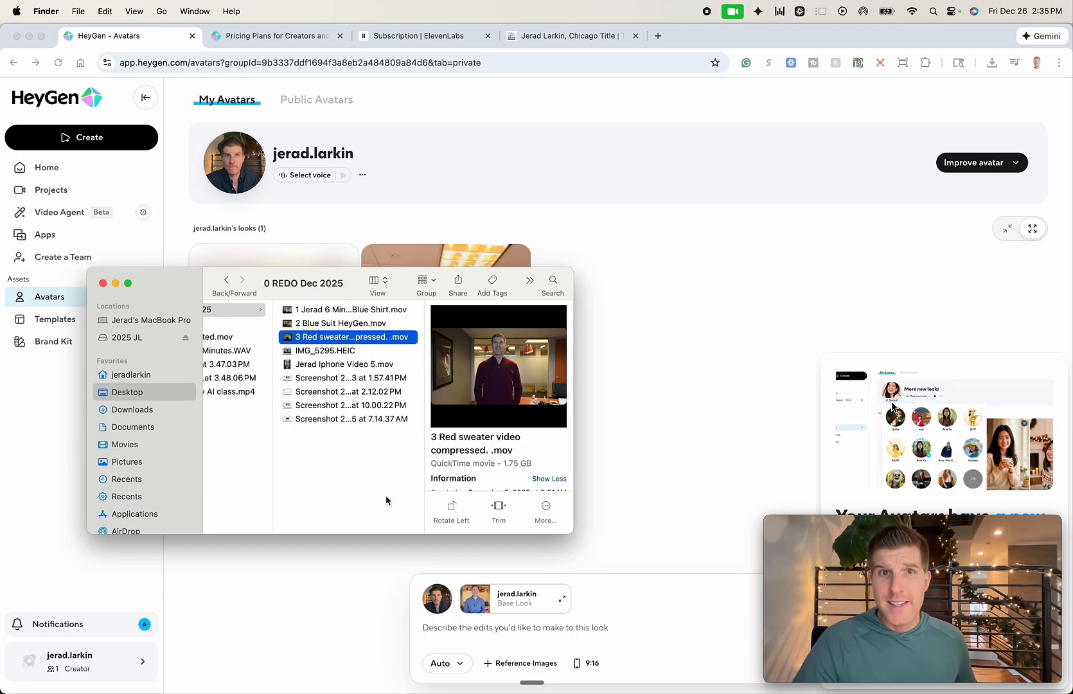
key("Down")
key("Down")
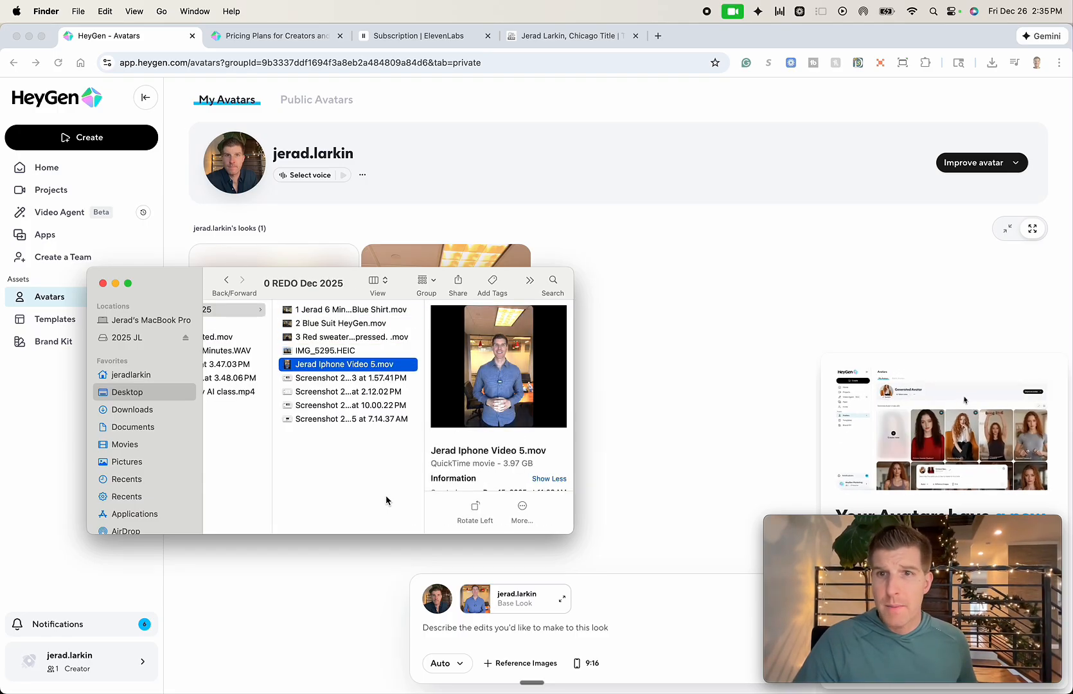
key("space")
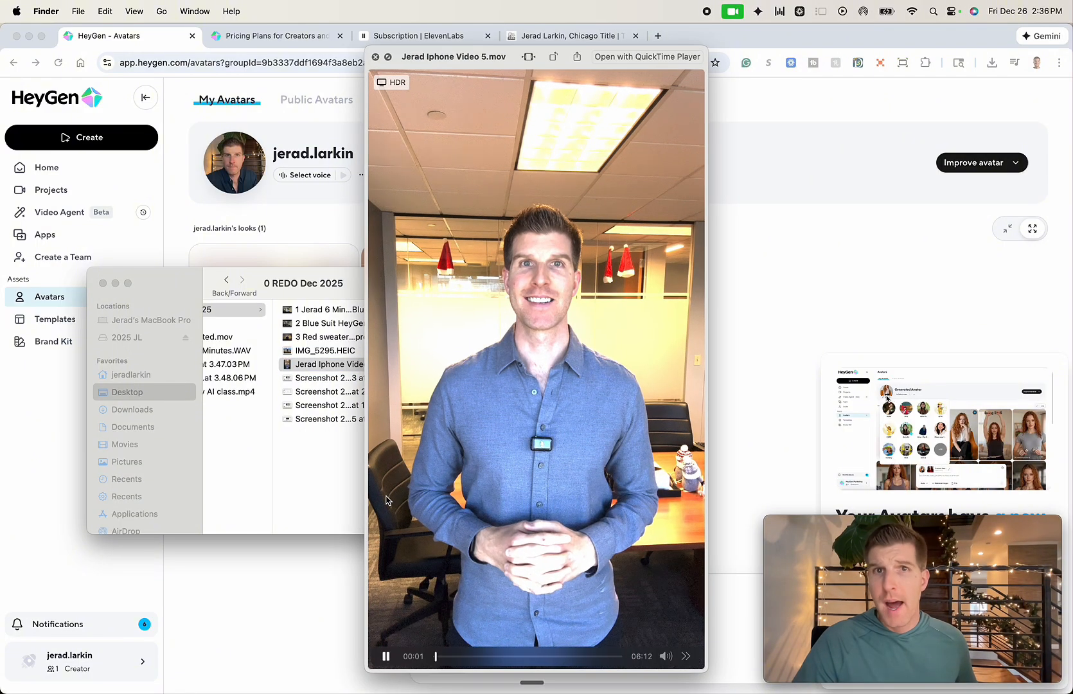
left_click(476, 656)
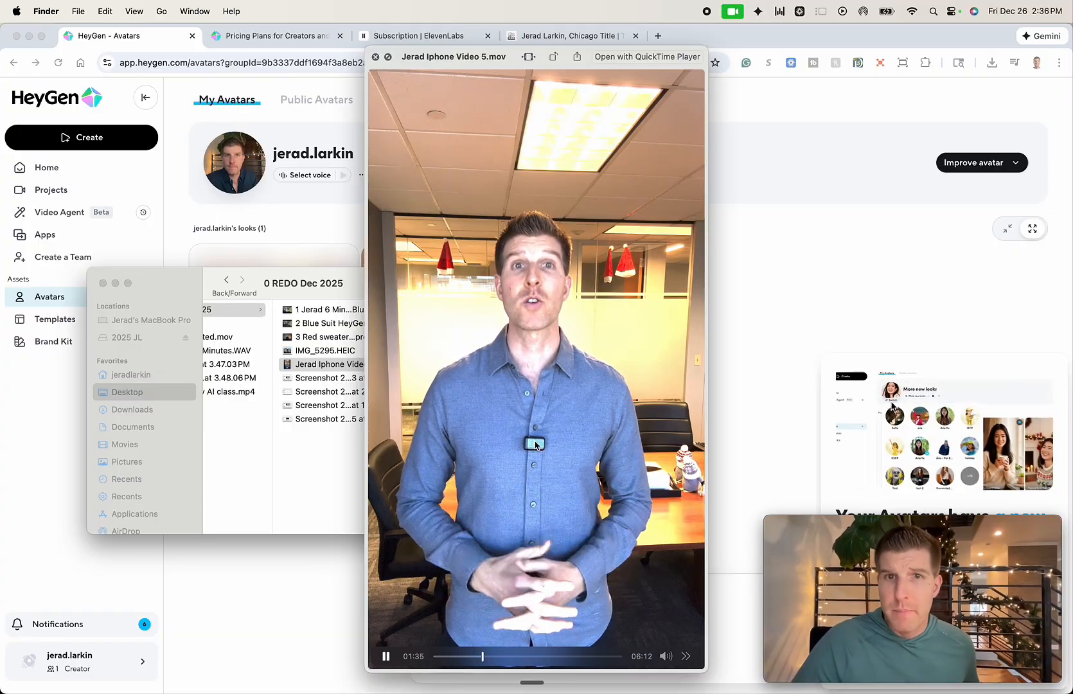
key("space")
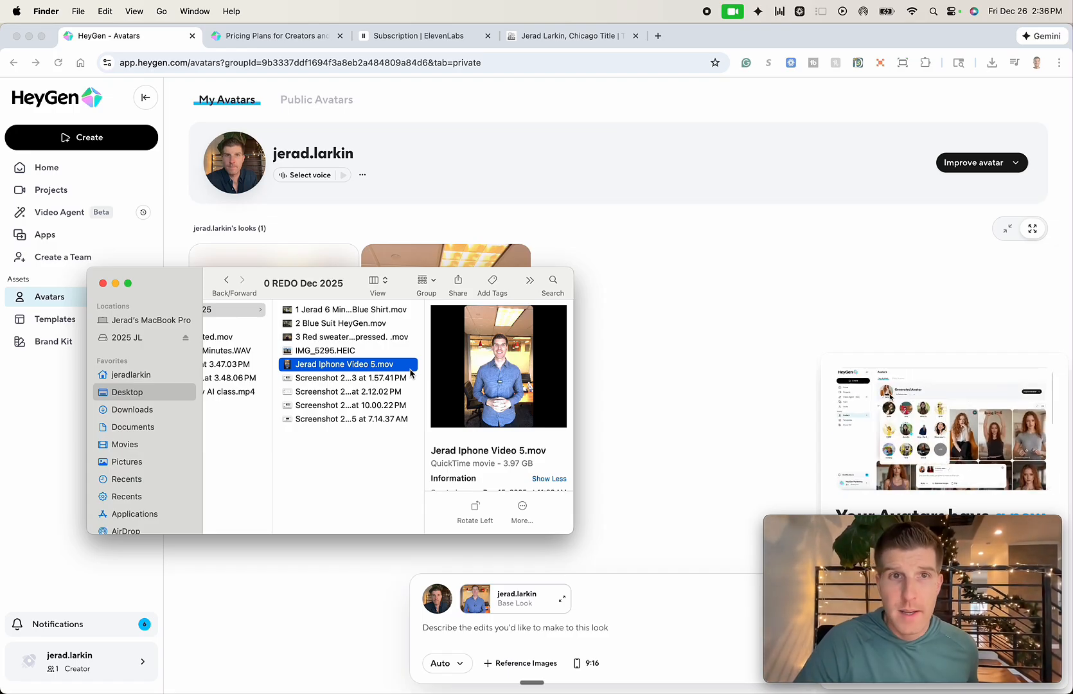
- Preview the Clone Edited .mov footage in the HeyGen x ElevenLabs folder twice, closing the preview each time
key("Left")
key("Down")
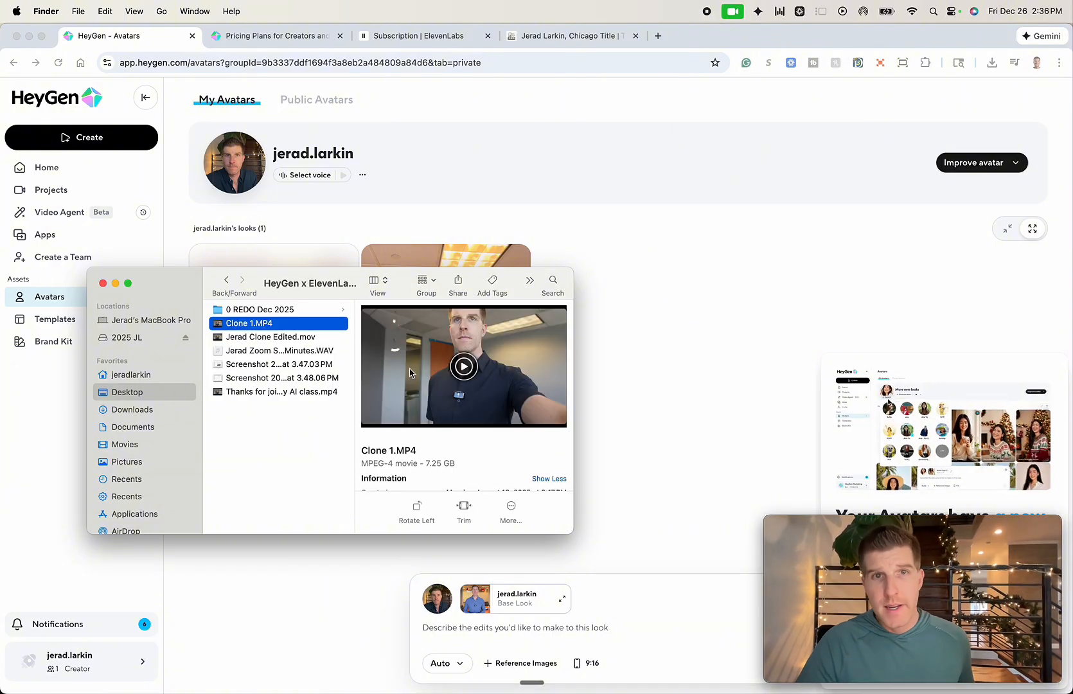
key("Down")
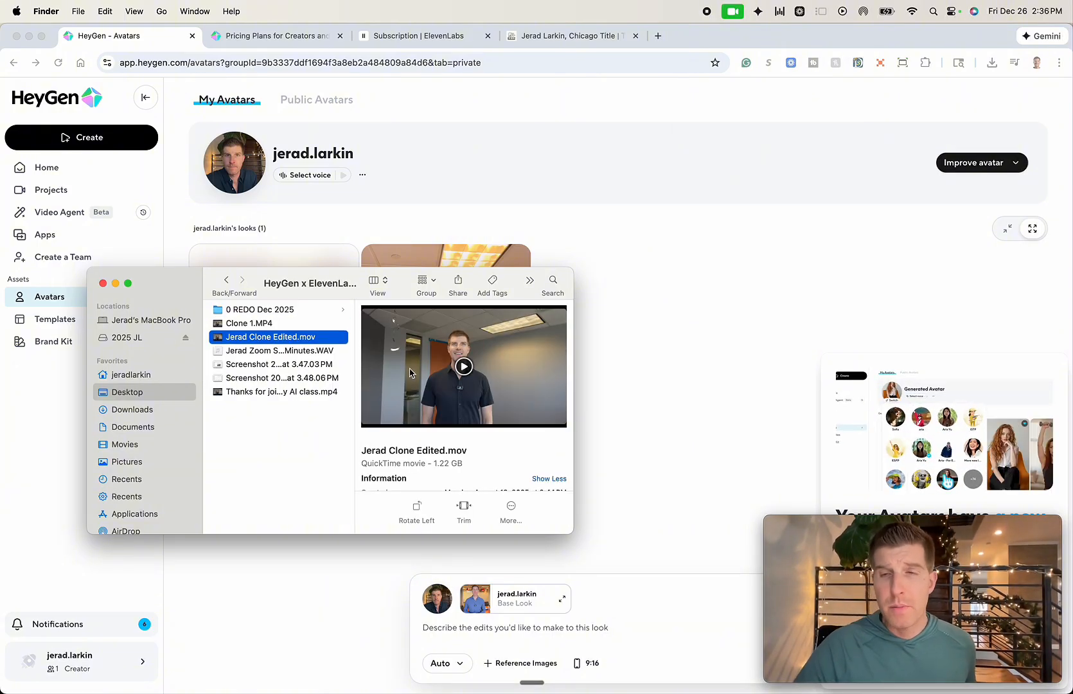
key("space")
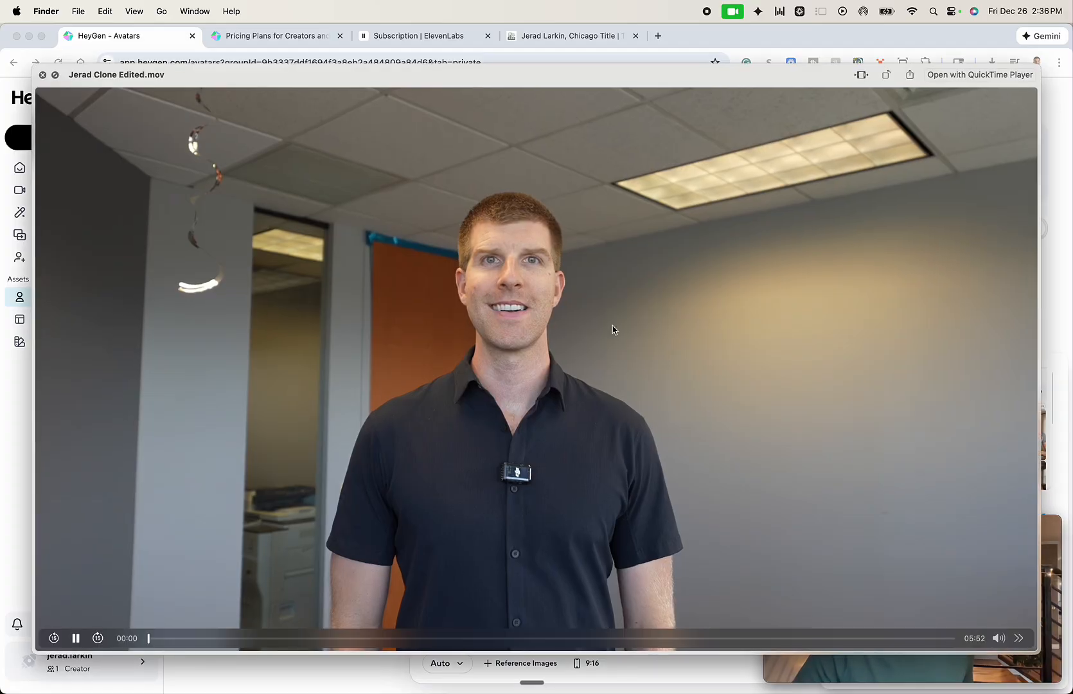
key("space")
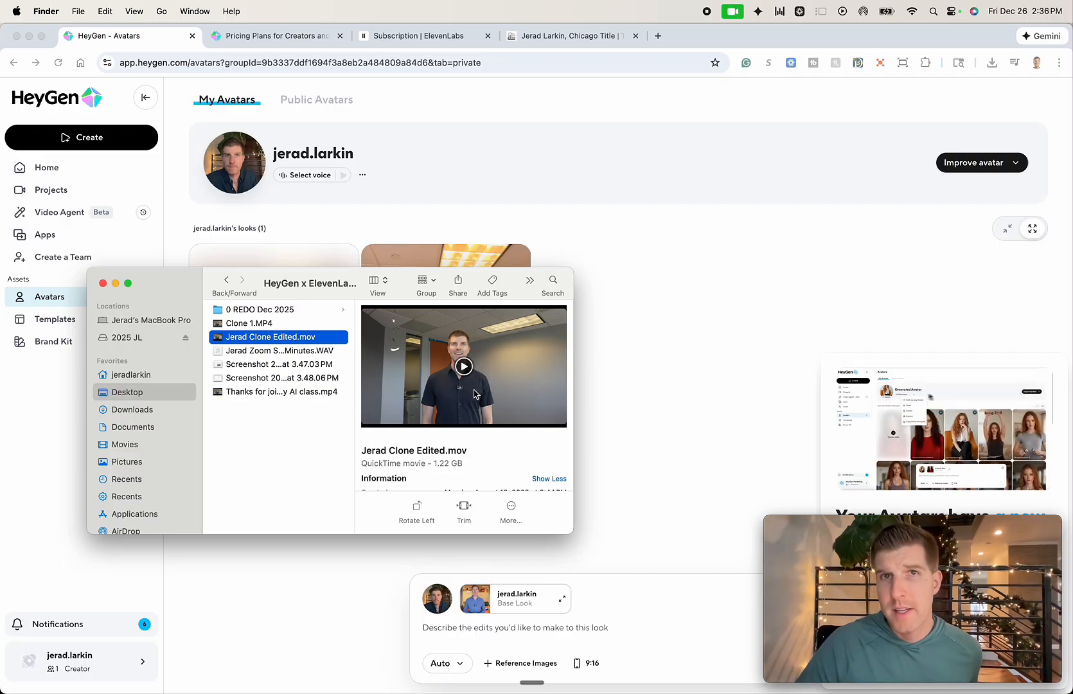
key("space")
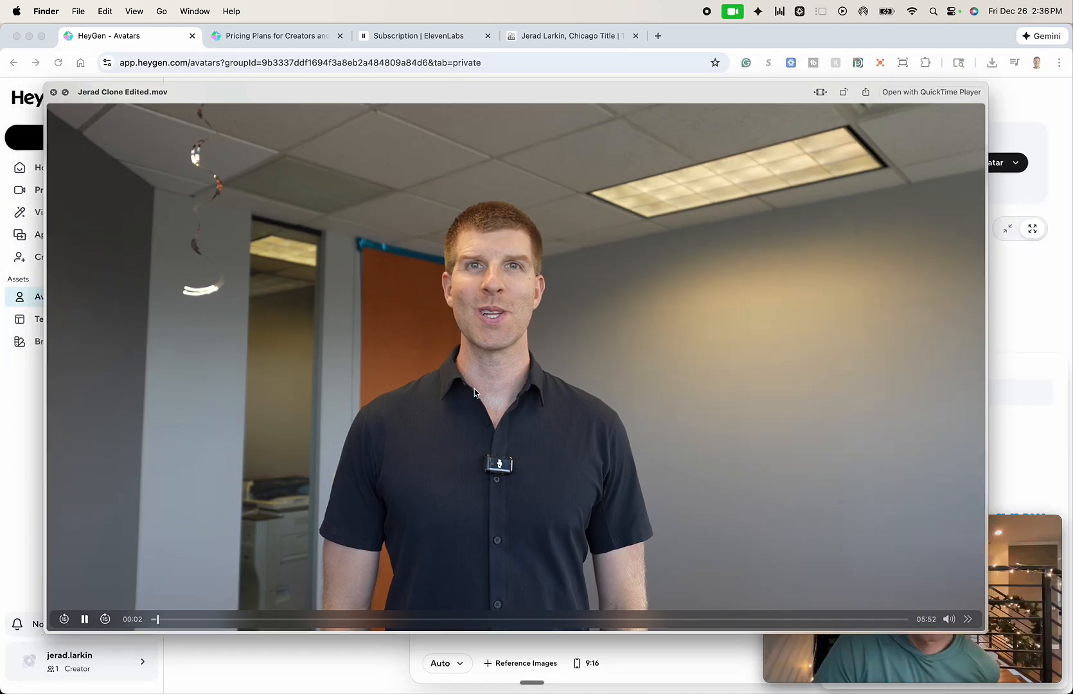
key("space")
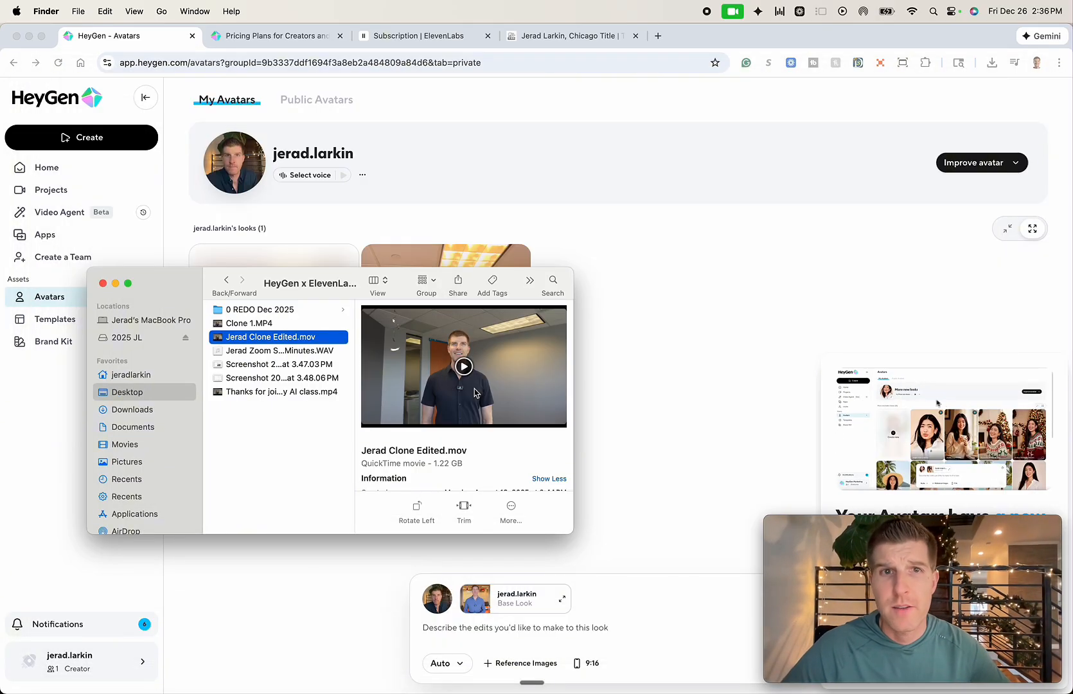
- Play the finished avatar video Thanks for joining my AI class.mp4 and close the preview
key("Down")
key("Down")
key("Down")
key("Down")
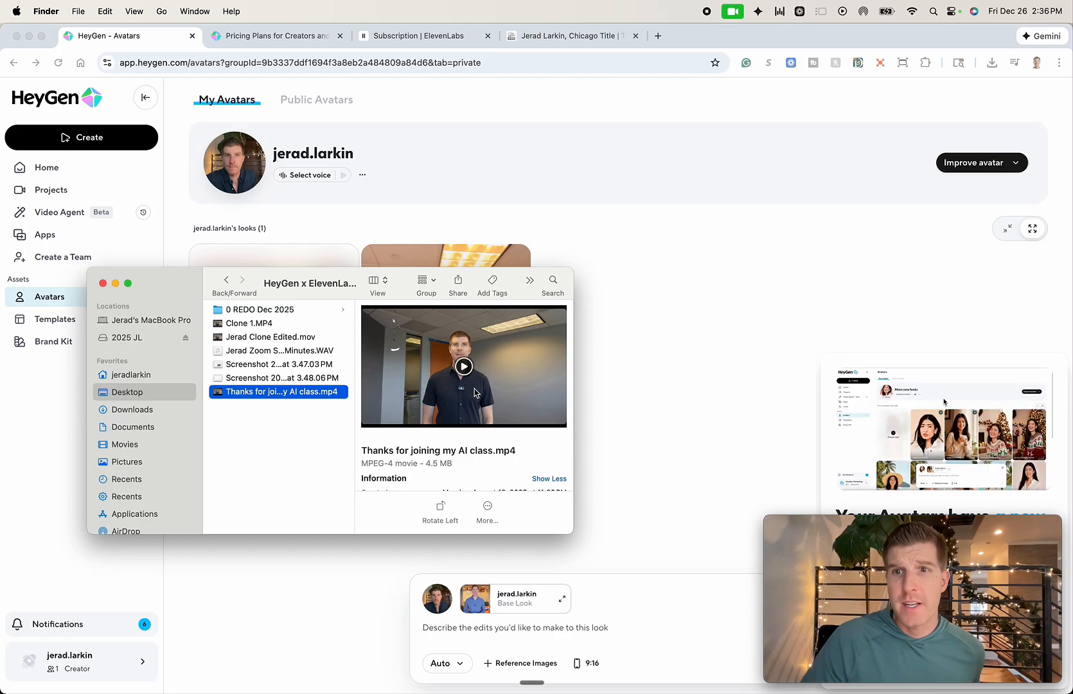
key("space")
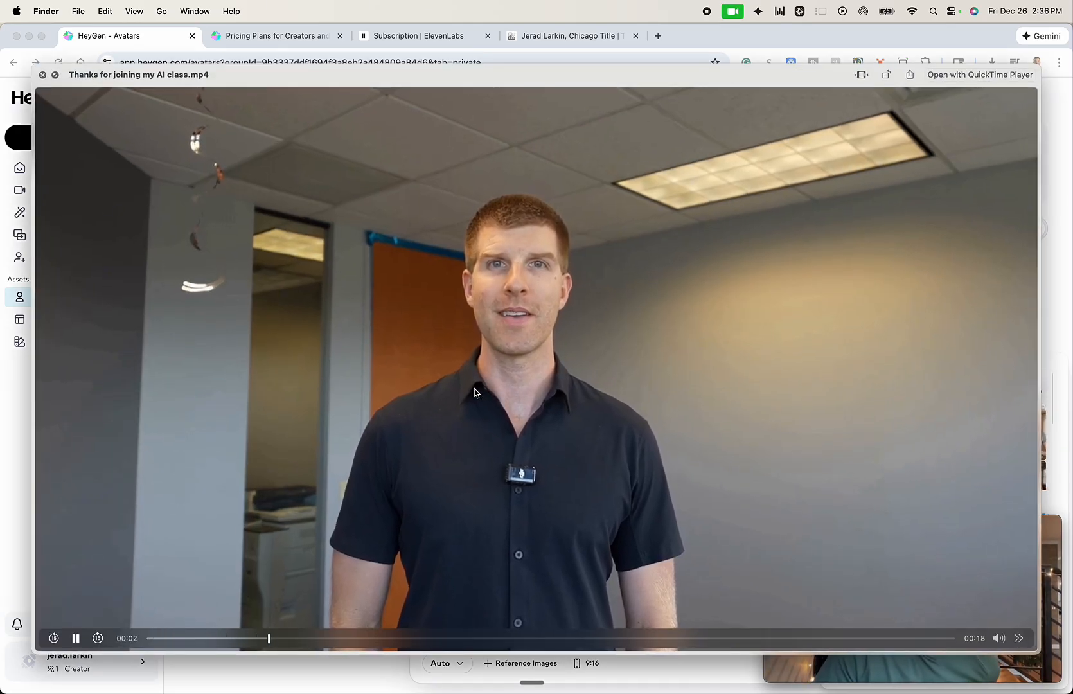
key("space")
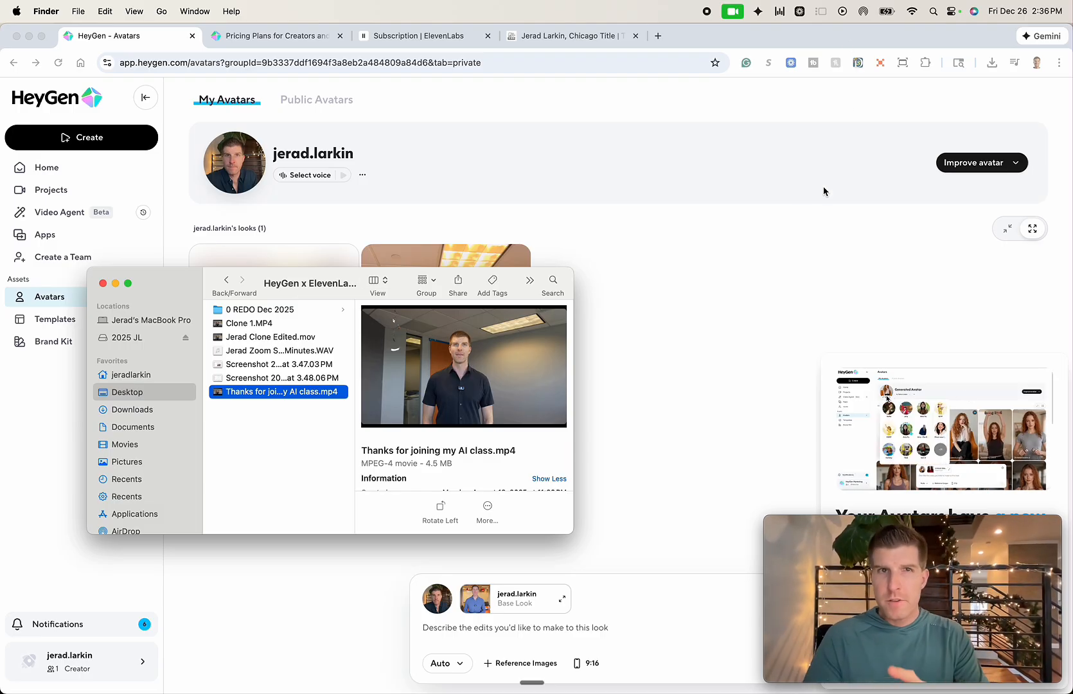
- Switch back to HeyGen in Chrome and open the Avatars section
left_click(679, 284)
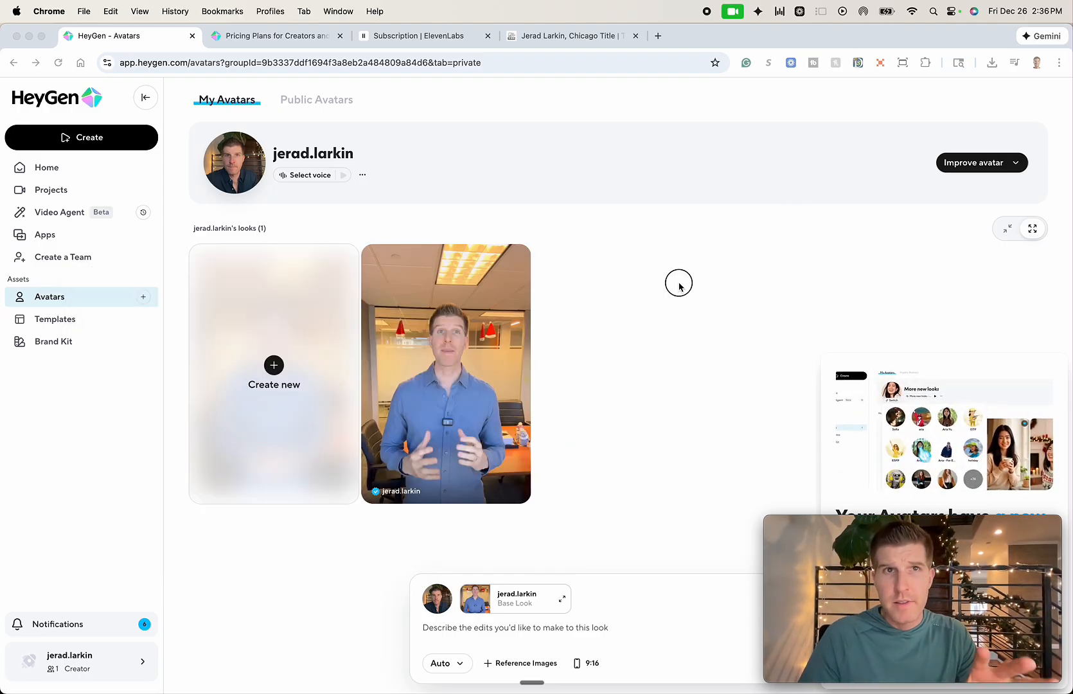
left_click(71, 297)
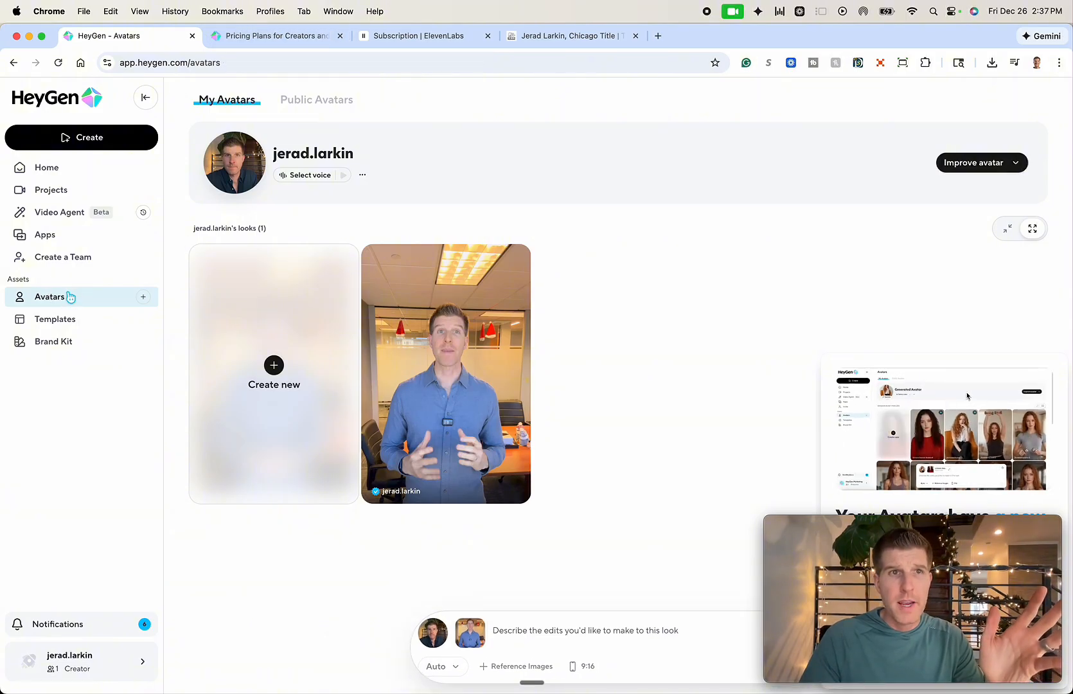
- Start a new avatar as a clone of a real person, view the Manage Add-ons offers, and close them
left_click(274, 365)
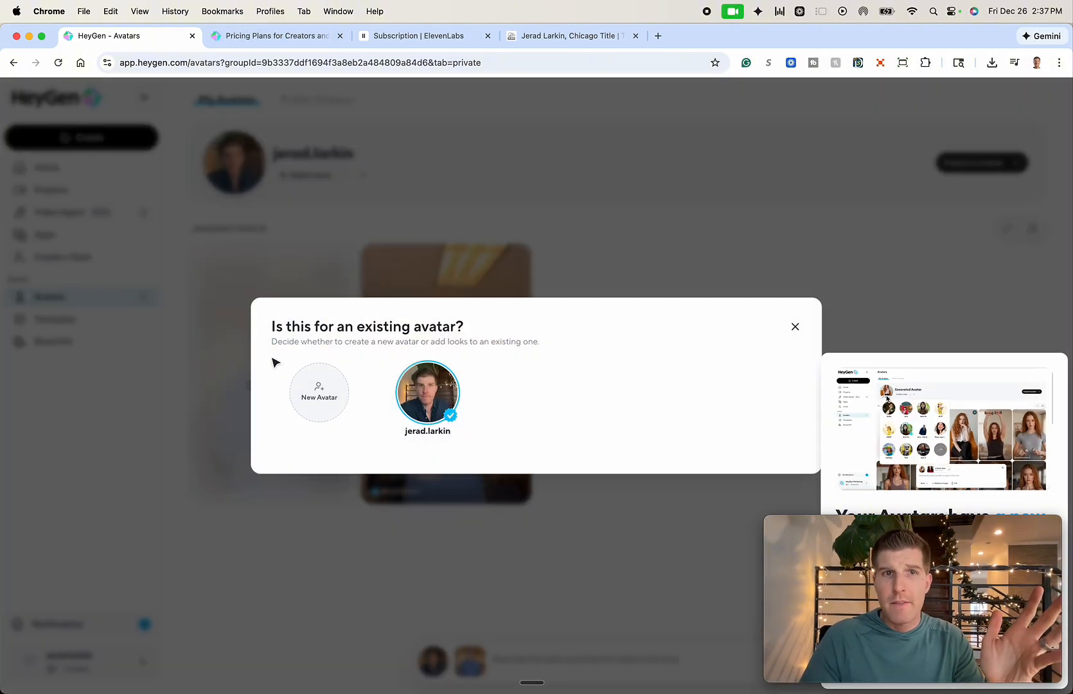
left_click(331, 398)
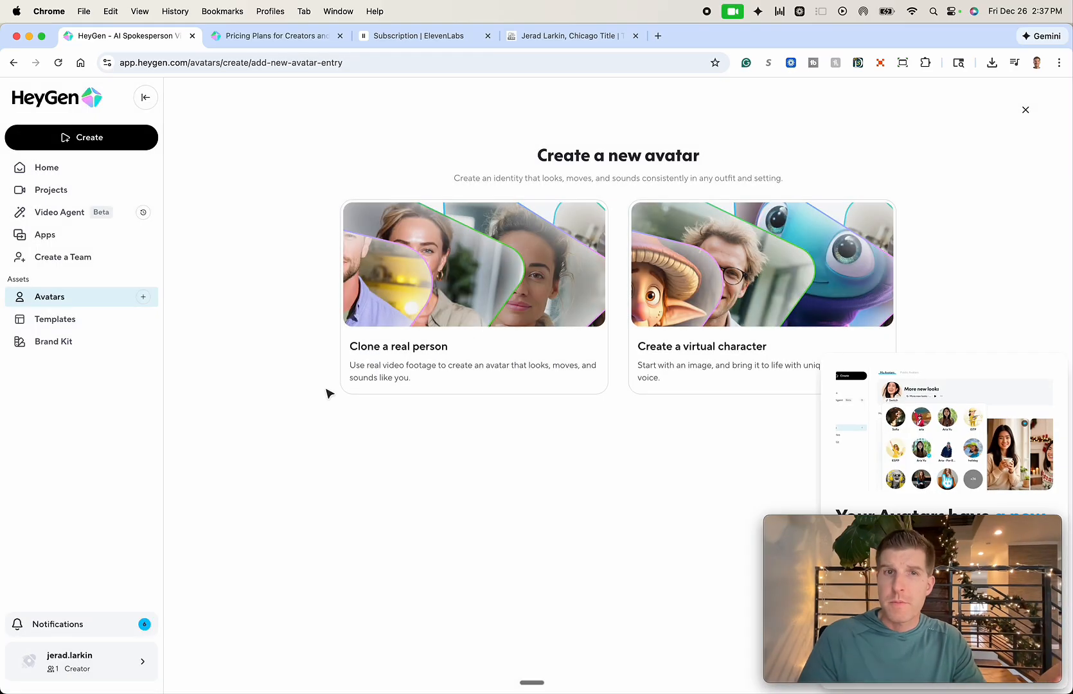
left_click(481, 293)
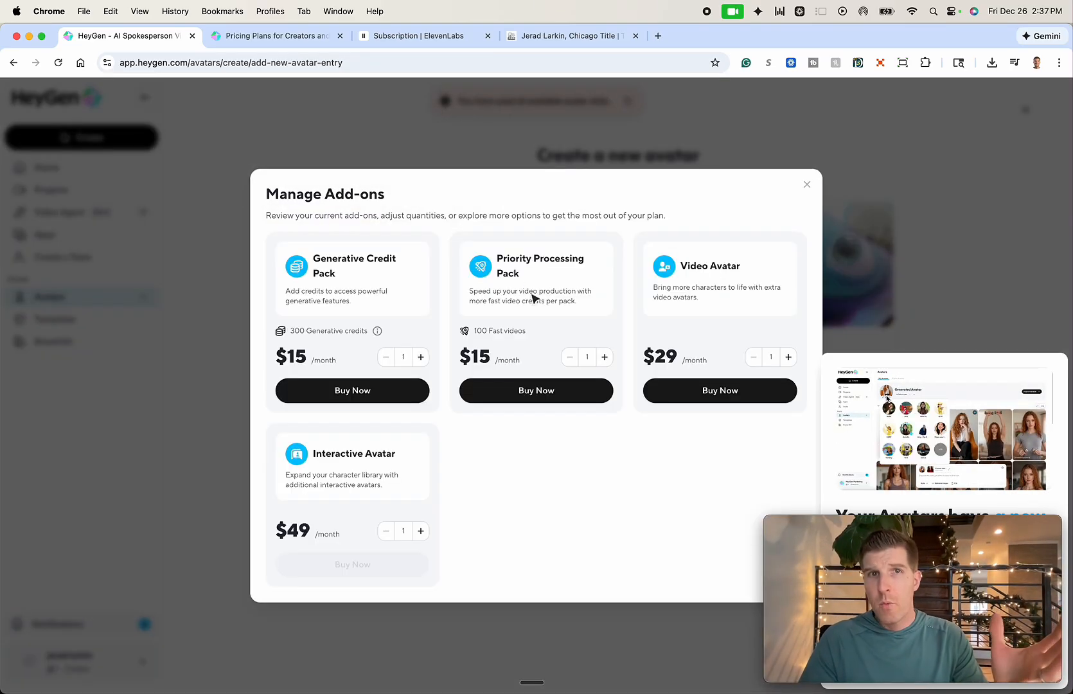
left_click(808, 185)
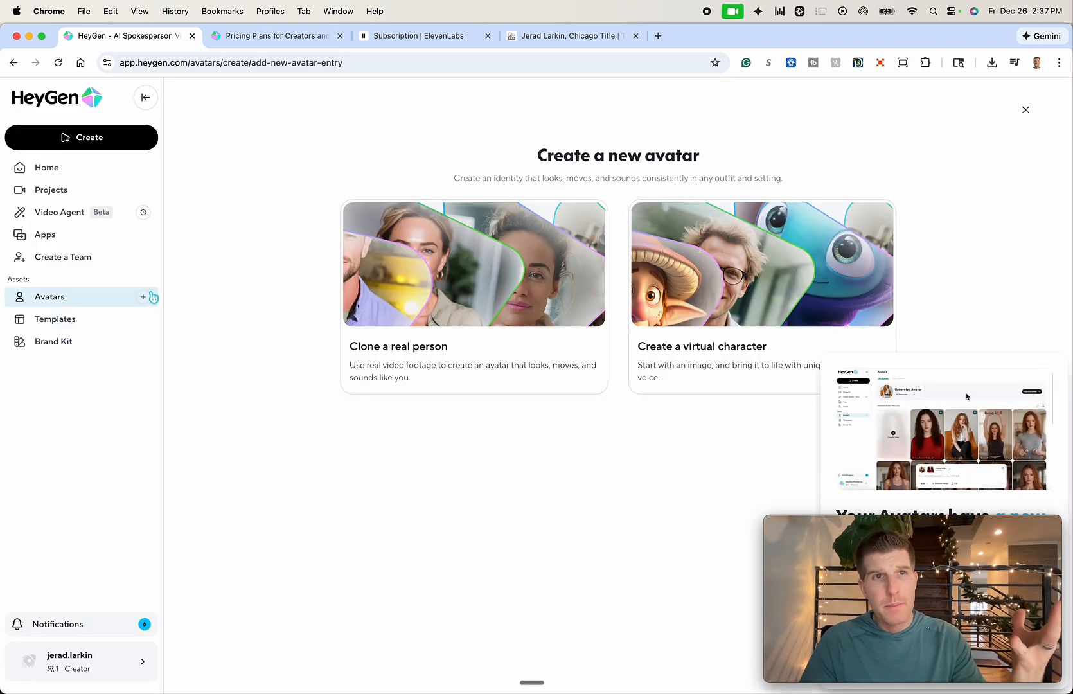
- Return to My Avatars, preview the existing base look's video, and close the preview
left_click(64, 302)
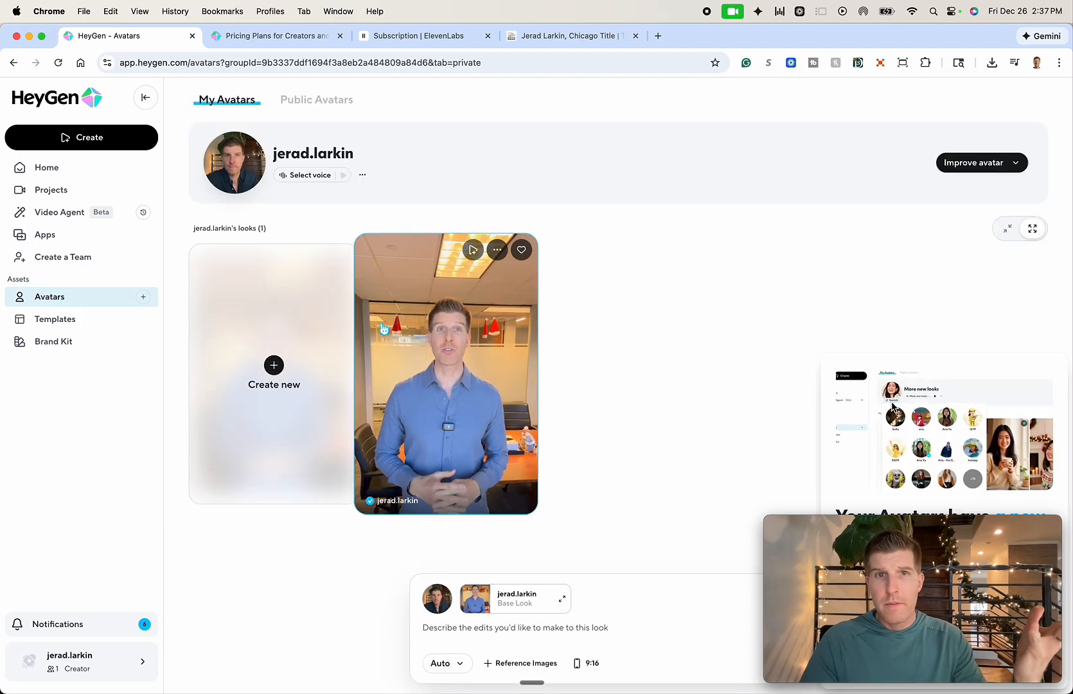
left_click(143, 298)
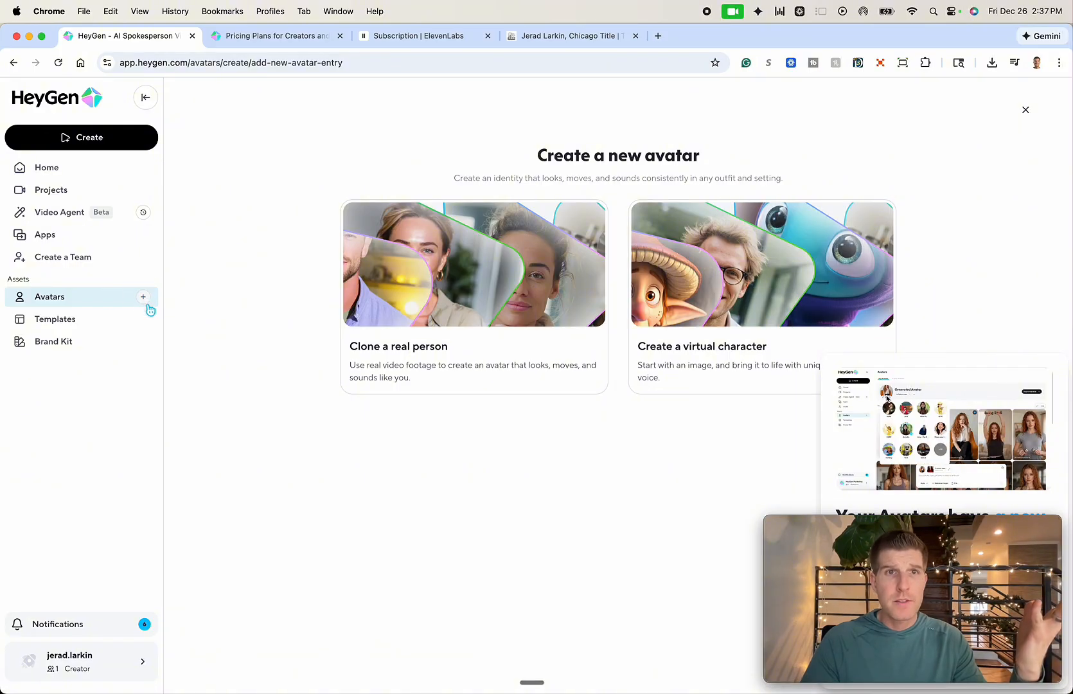
left_click(103, 304)
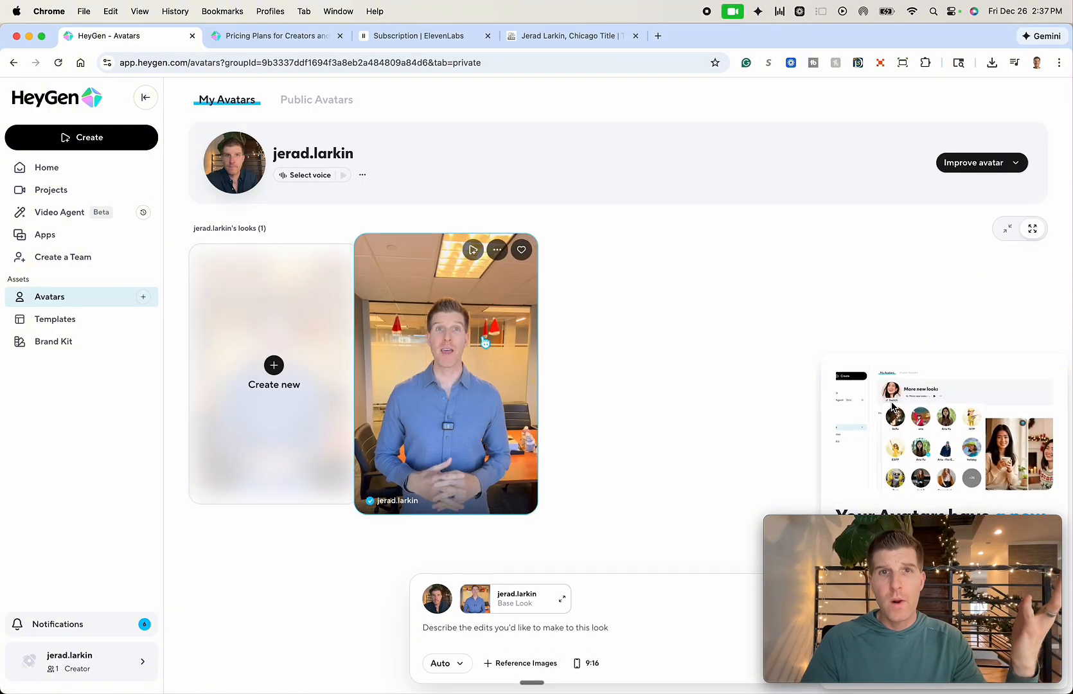
left_click(452, 345)
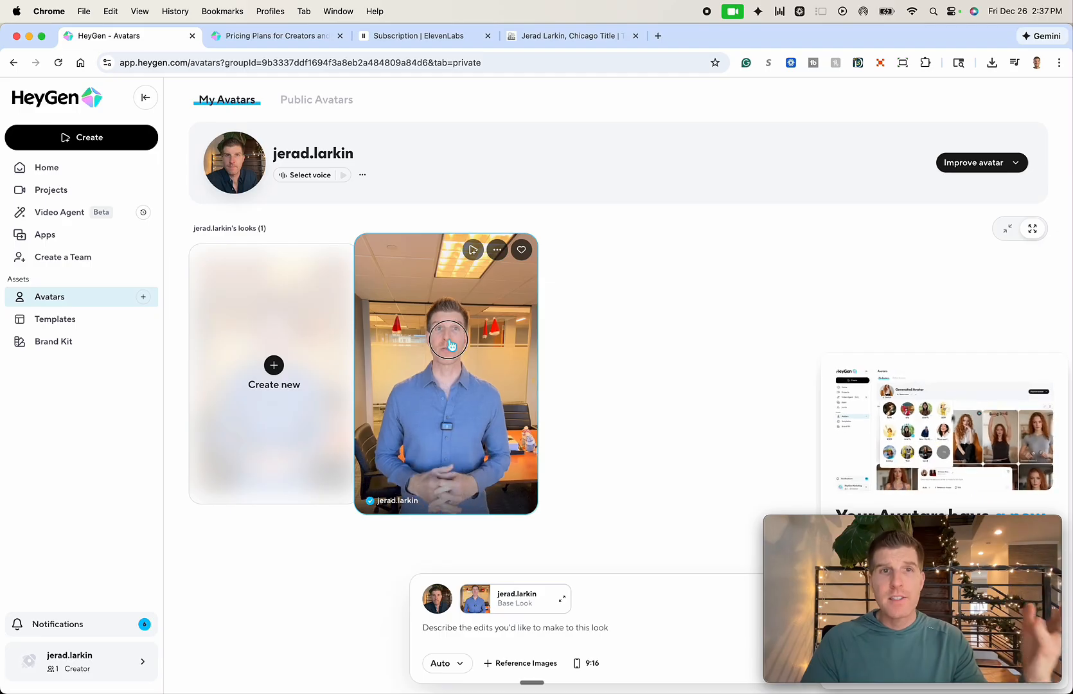
left_click(727, 253)
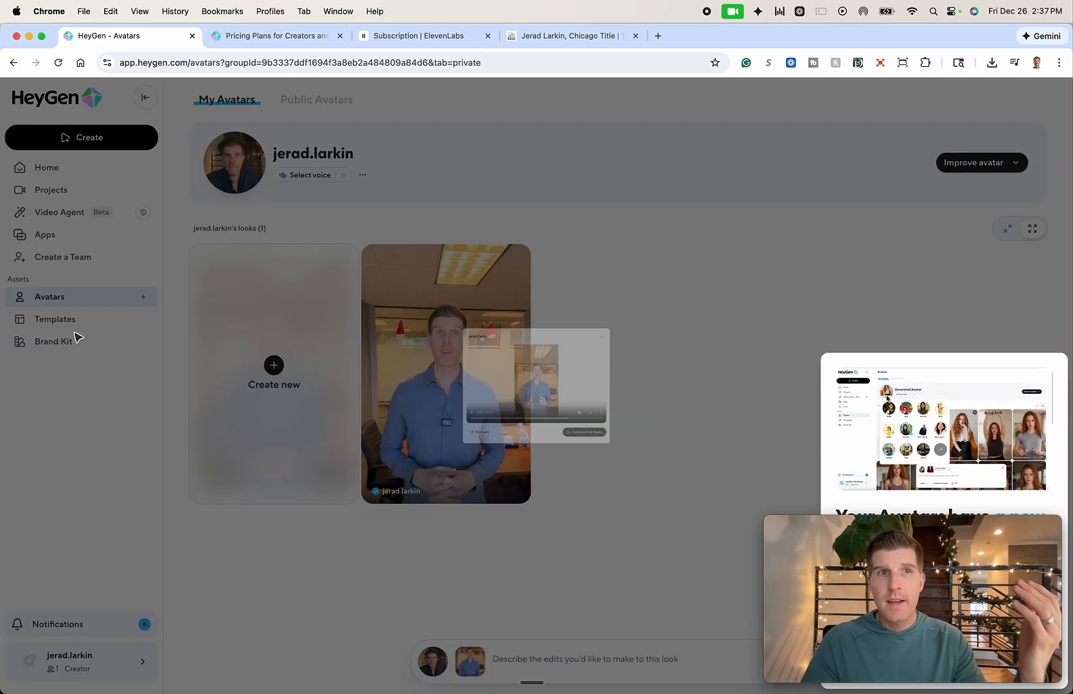
- Add another avatar, choose Clone a real person, review the Video Avatar add-on pricing, and dismiss it
left_click(146, 297)
left_click(419, 293)
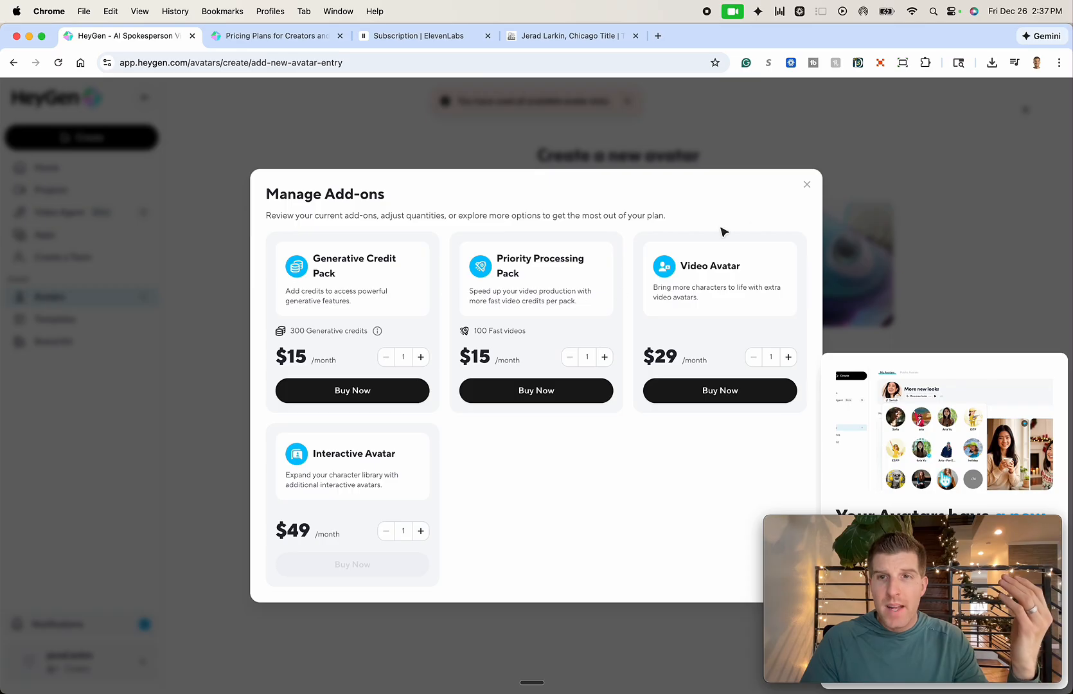
left_click(808, 185)
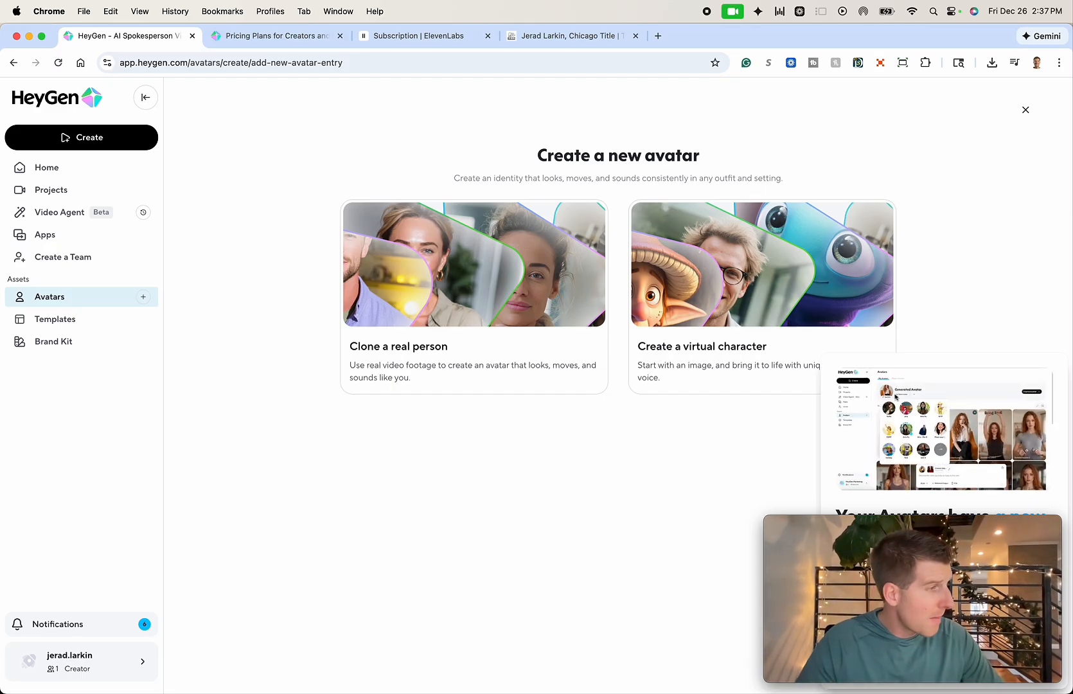
- Switch to Finder, go into the 0 REDO Dec 2025 folder, and briefly preview the 6 Minute Blue Shirt clip
key("super+Tab")
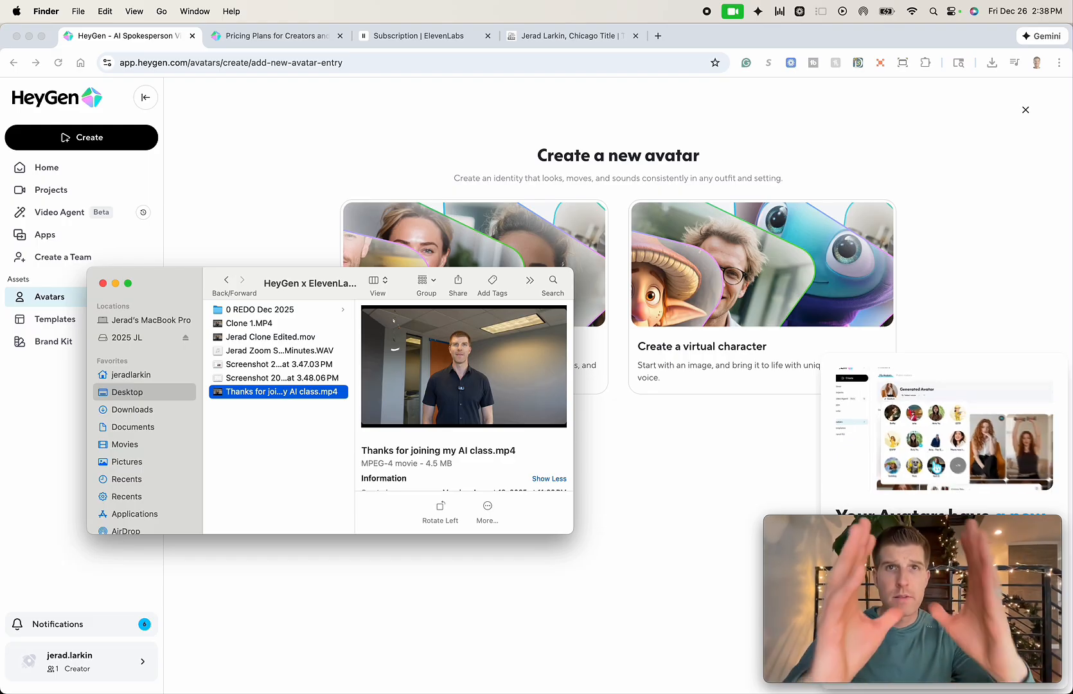
key("Up")
key("Up")
key("Up")
key("Up")
key("Up")
key("Up")
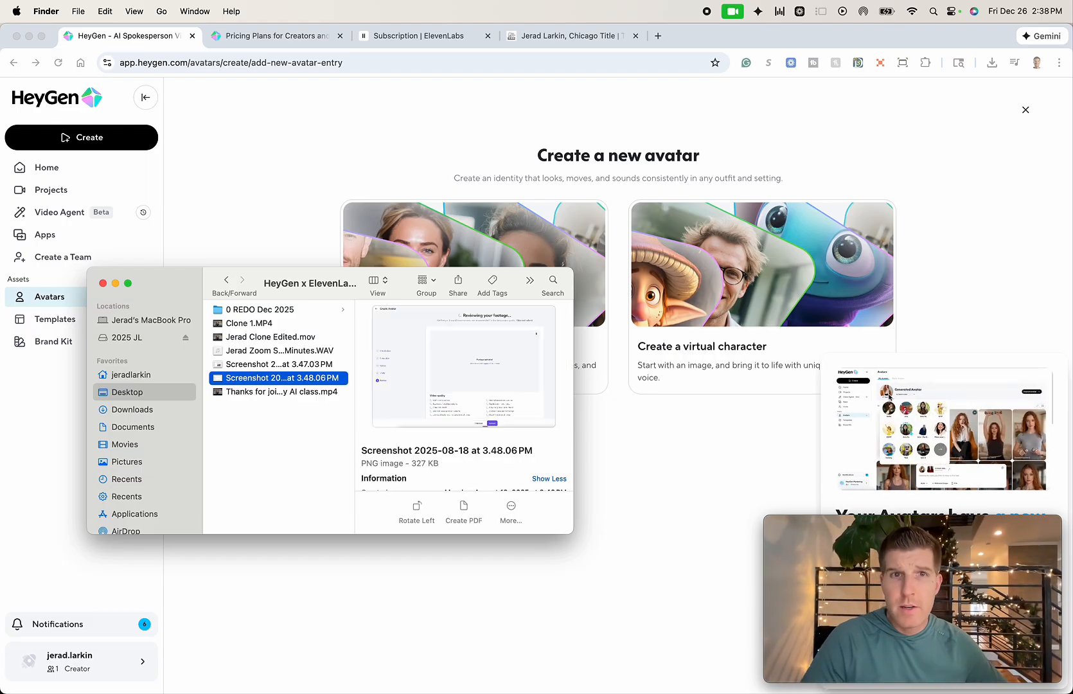
key("Right")
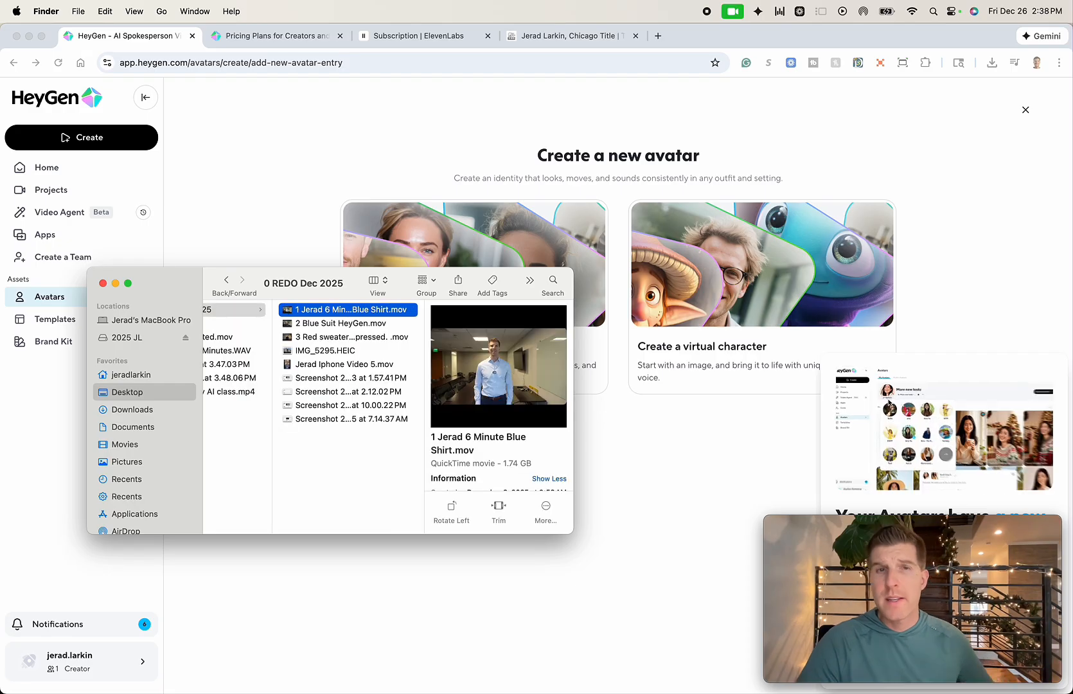
key("space")
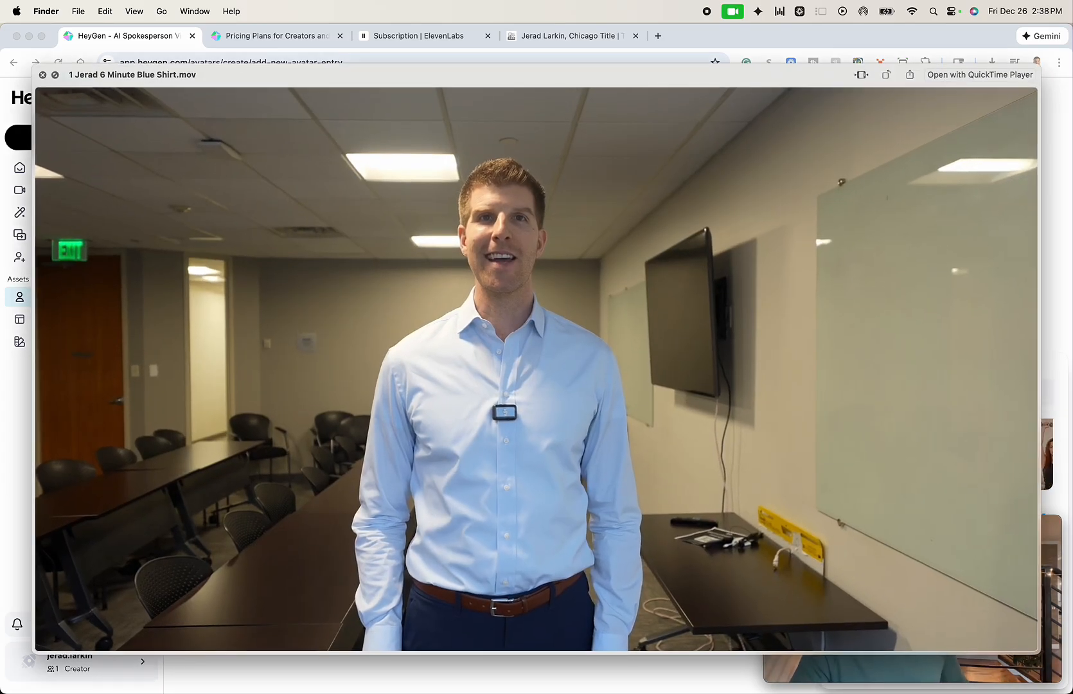
key("space")
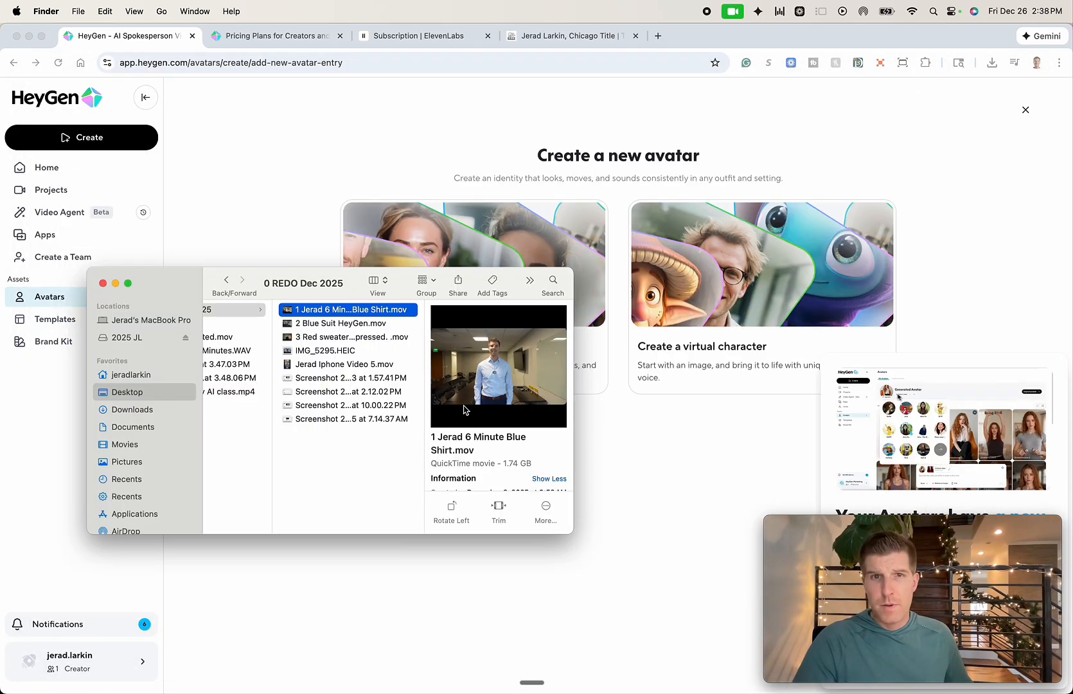
- Preview the blue shirt, Blue Suit HeyGen and Red sweater clips in sequence, skipping ahead within the footage
key("space")
left_click(280, 639)
left_click_drag(280, 638, 539, 638)
key("Down")
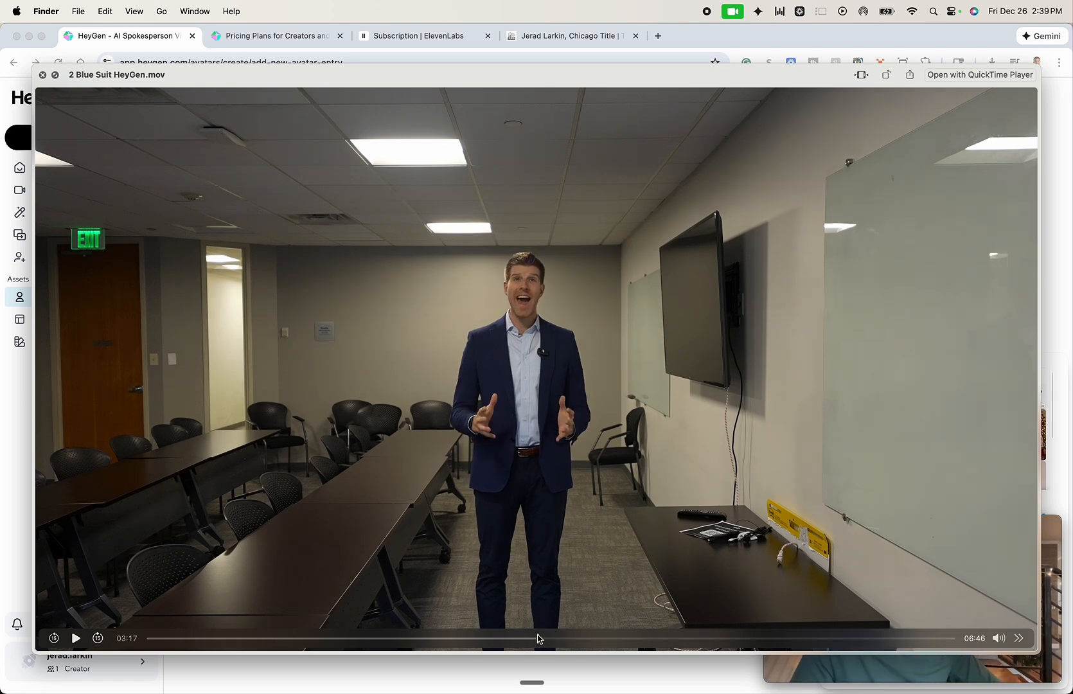
left_click_drag(540, 639, 671, 639)
key("Down")
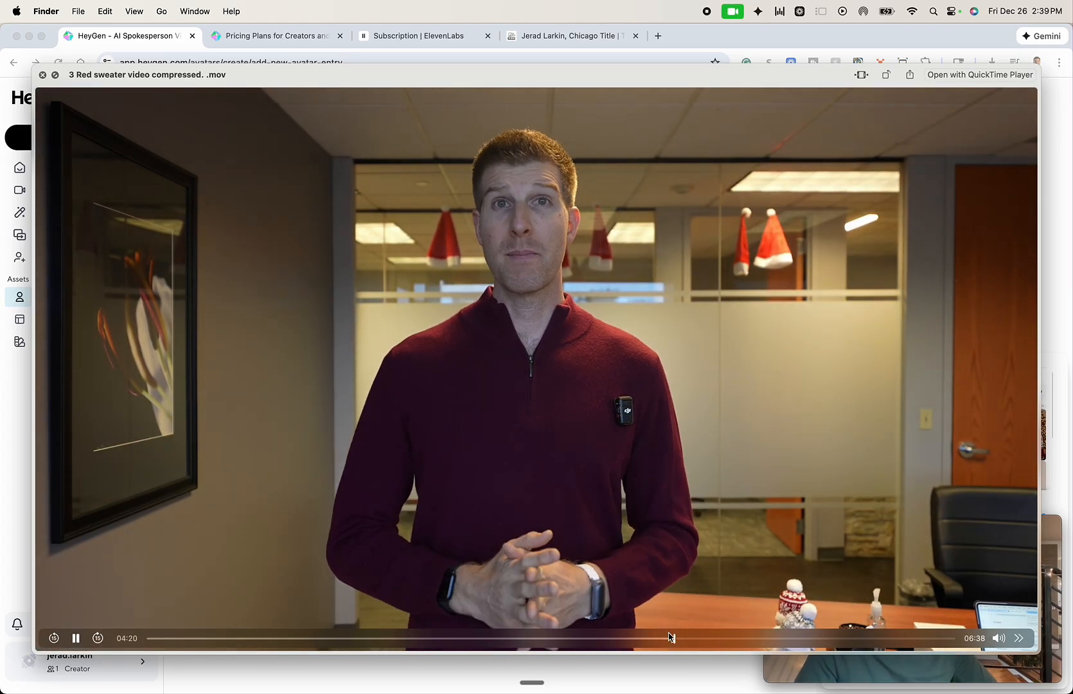
- View the camera setup photo IMG_5295.HEIC and the iPhone Video 5 clip, and close the preview
key("Down")
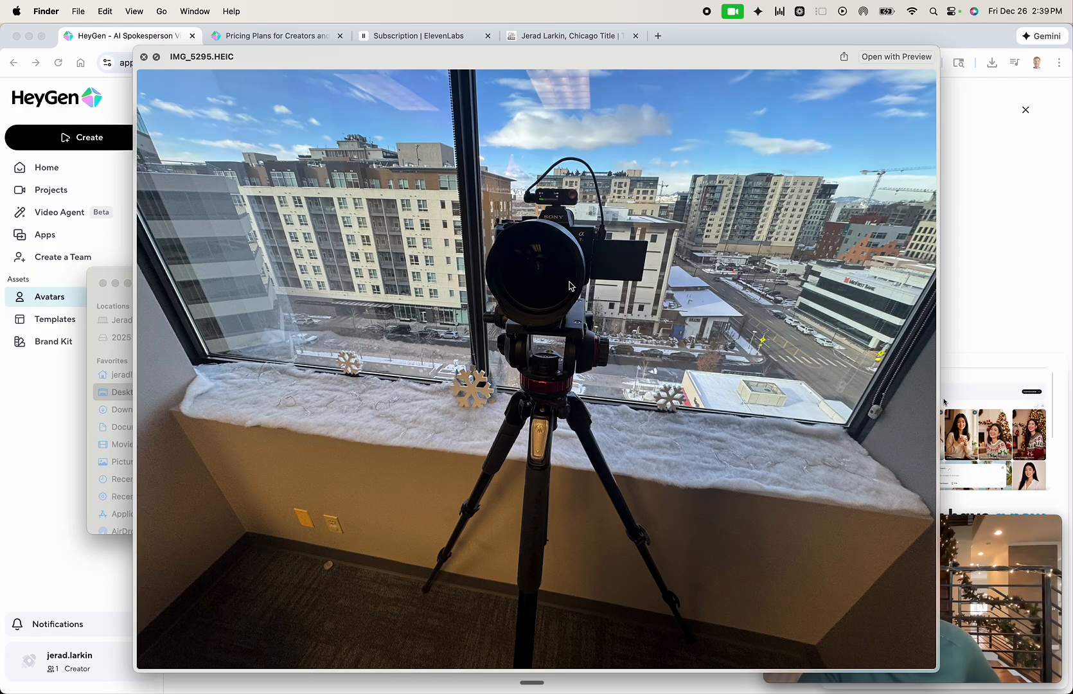
key("Down")
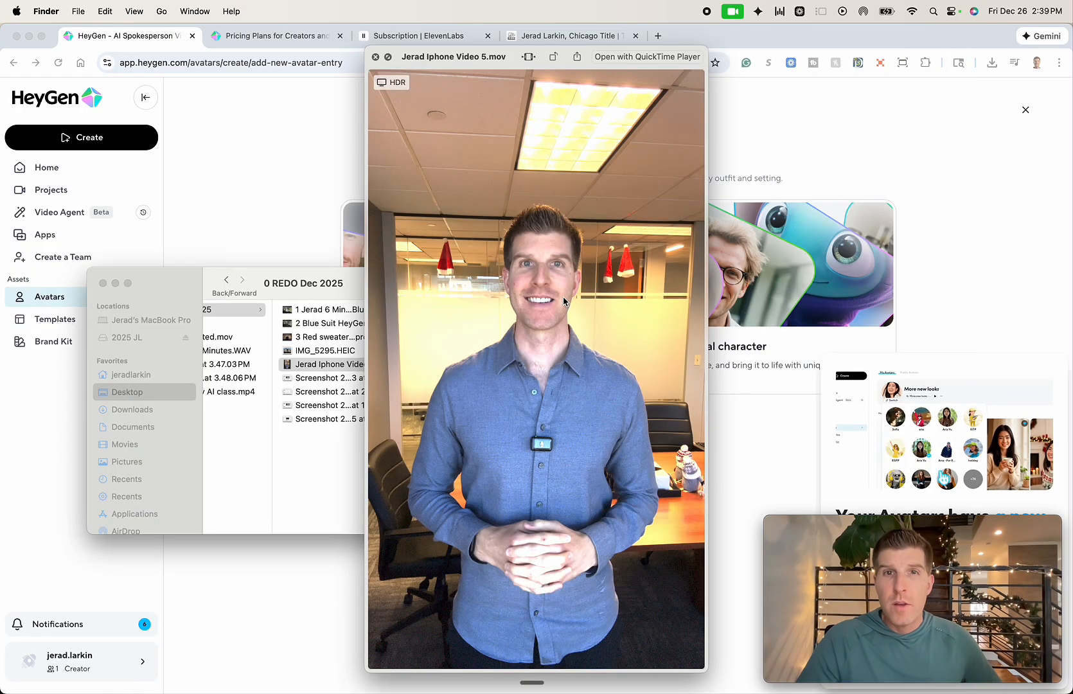
key("Down")
key("Up")
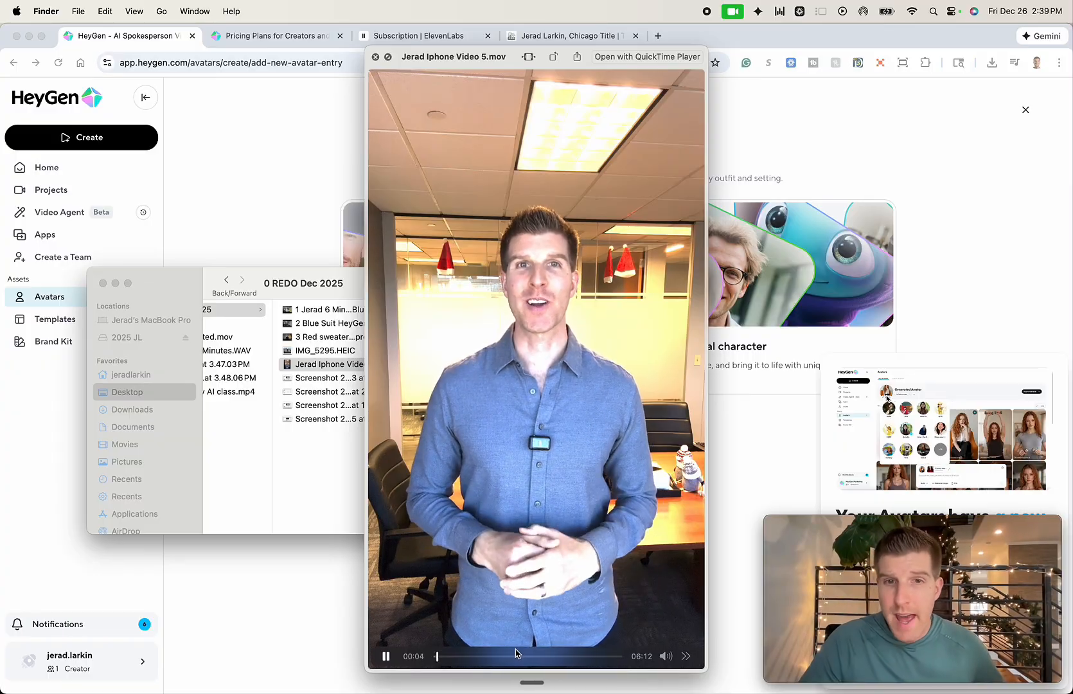
key("space")
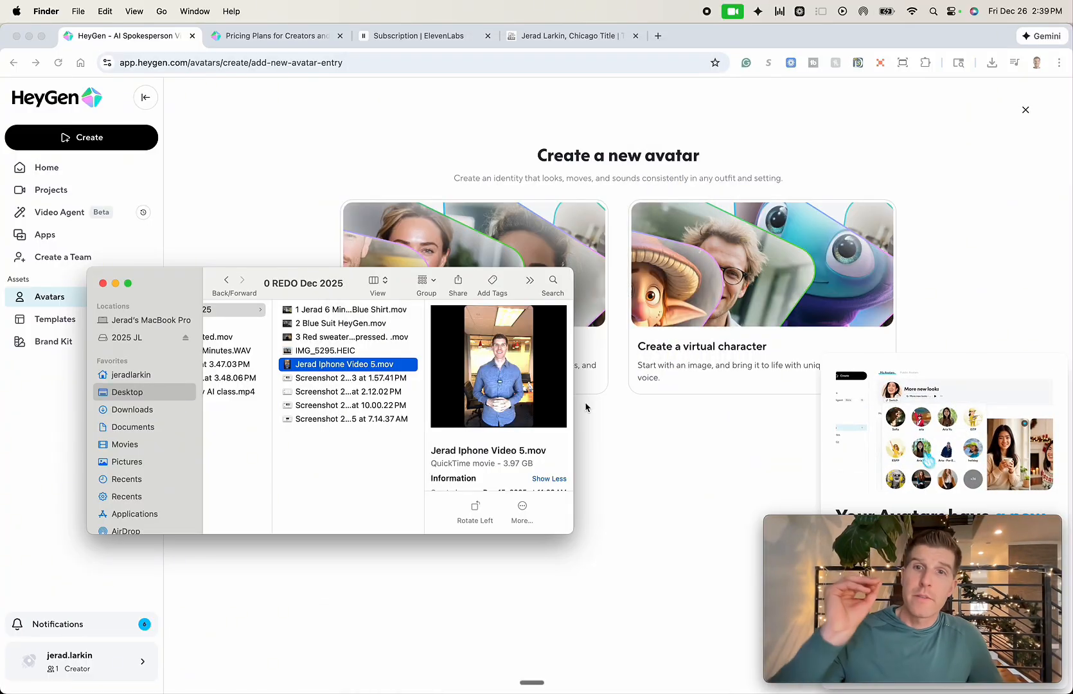
- Preview the 2025-12-03 1.57.41 PM screenshot at a smaller size, highlight "Brief pauses between sentences", and close it
key("Down")
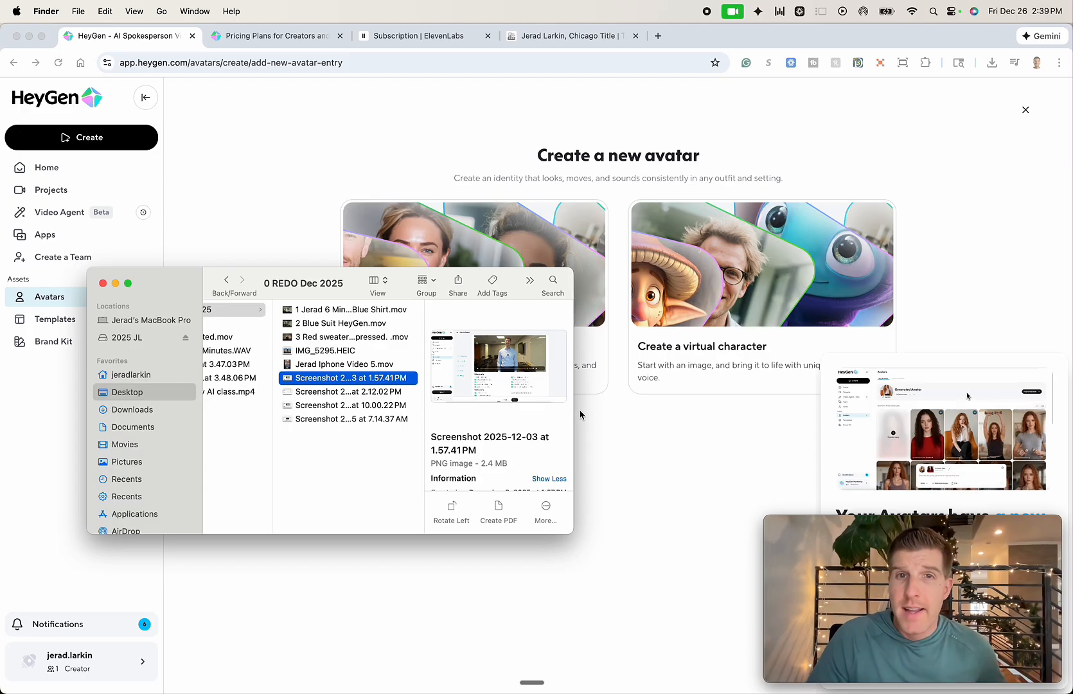
key("space")
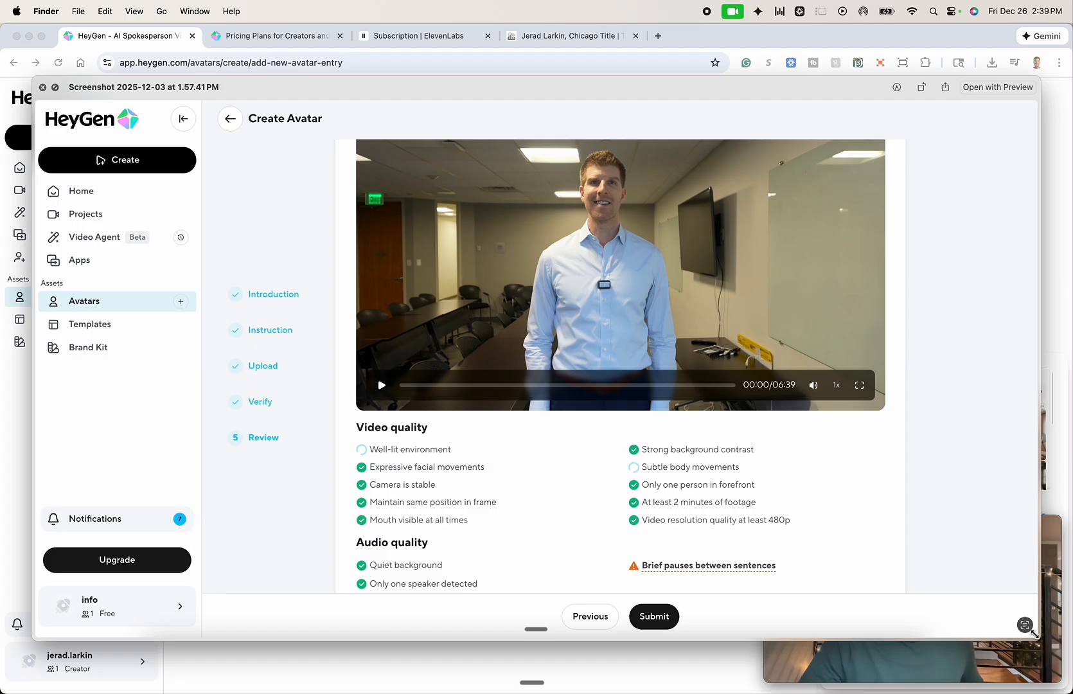
left_click_drag(1033, 635, 781, 516)
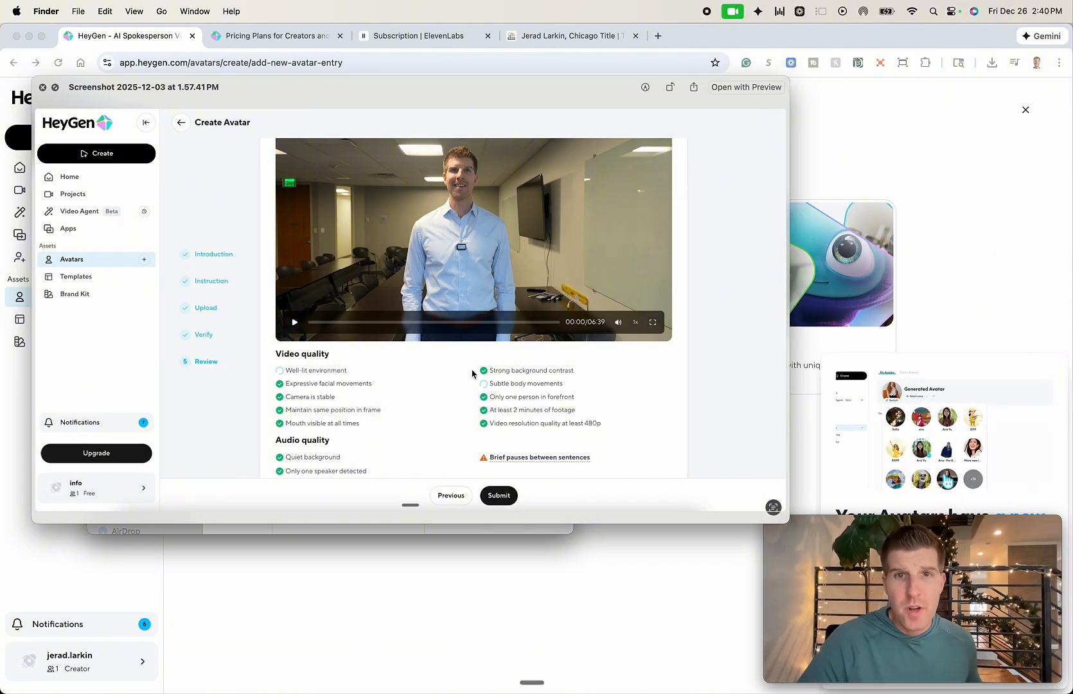
triple_click(529, 458)
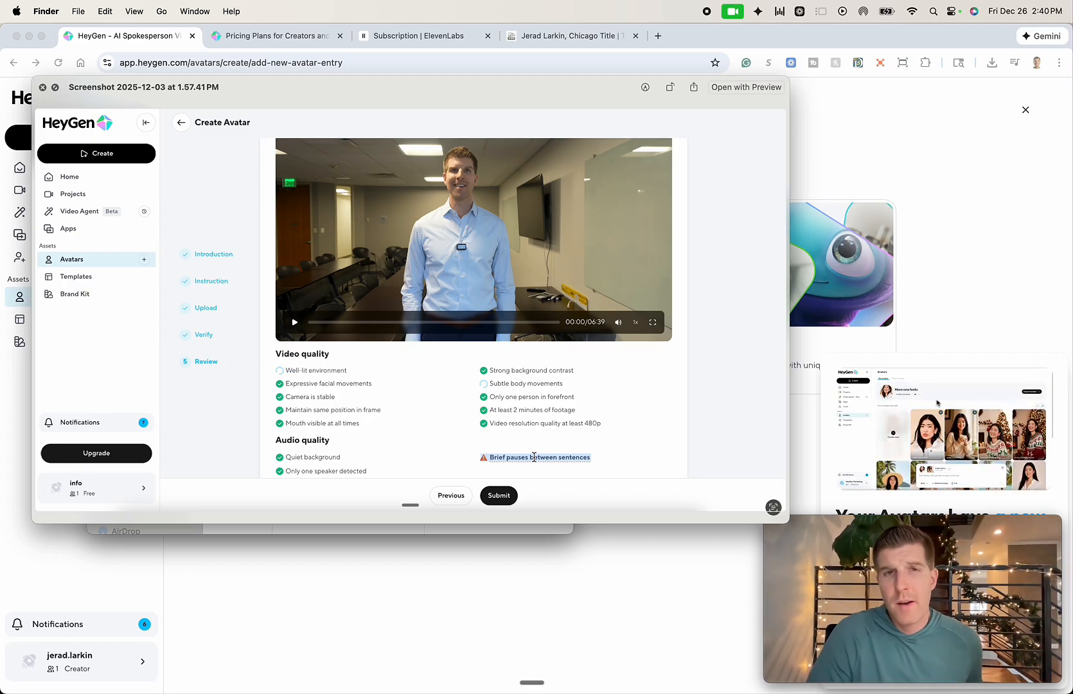
key("space")
- Preview the 2025-12-03 screenshots from 2.12.02 PM and 10.00.22 PM one after the other
key("Down")
key("space")
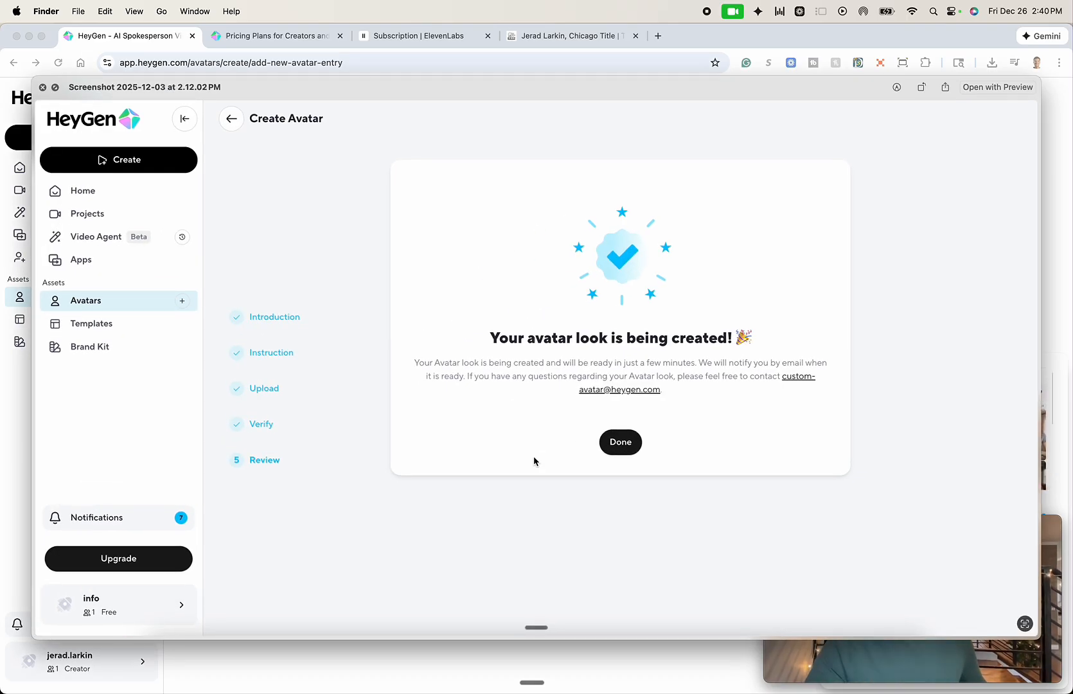
key("space")
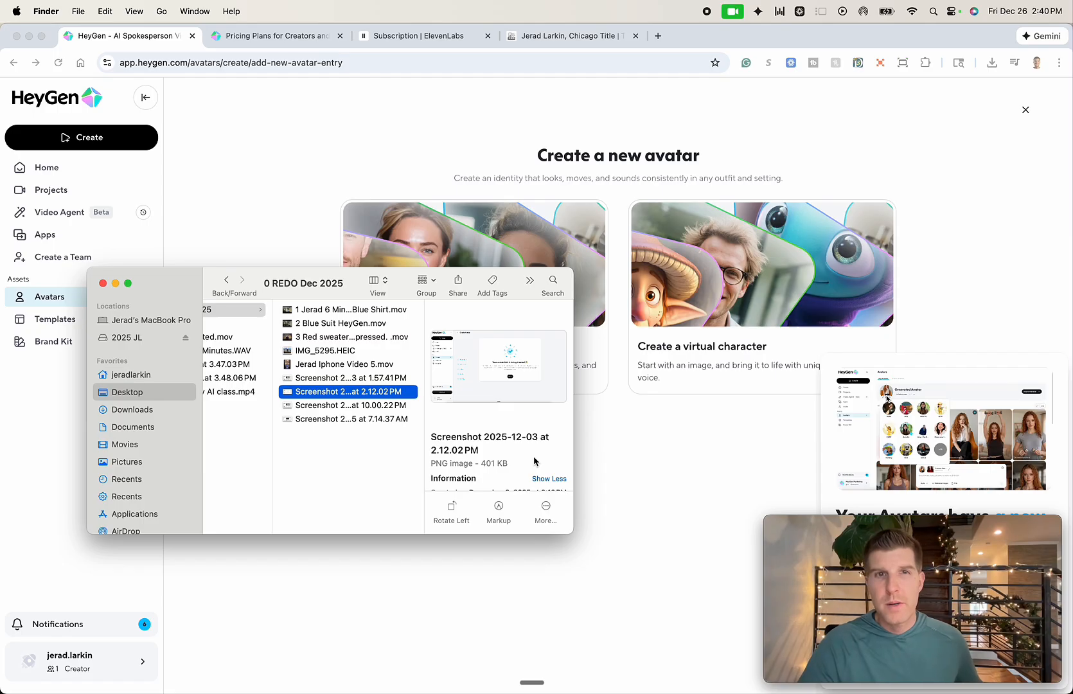
key("Down")
key("space")
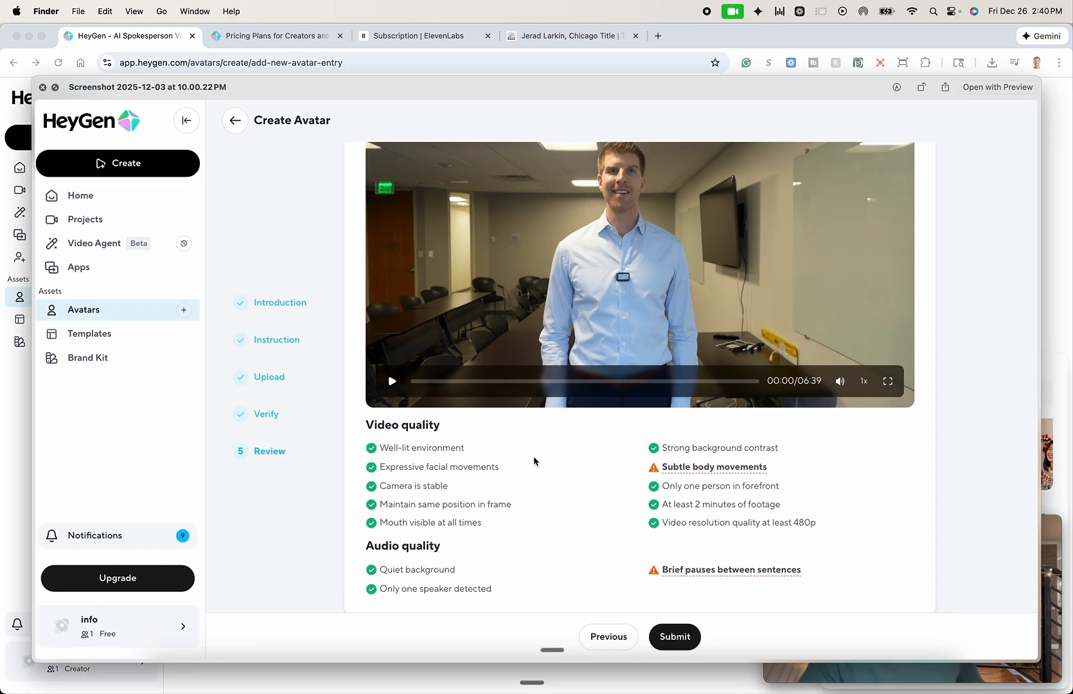
key("Down")
key("space")
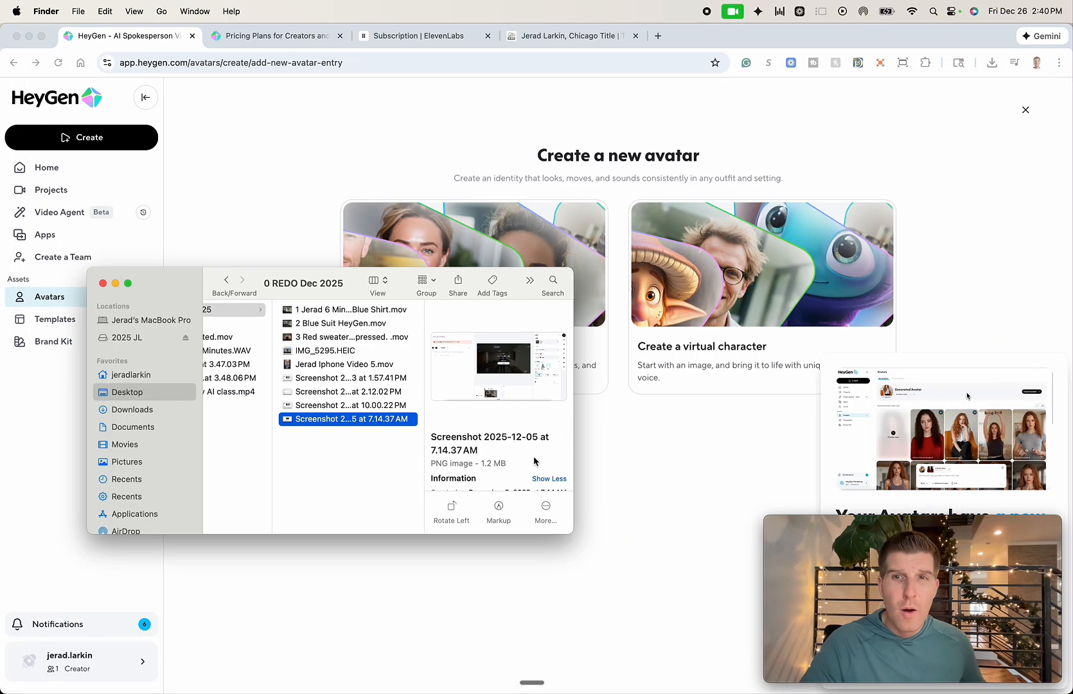
- Preview the 2025-12-05 7.14.37 AM screenshot of the video editor at a smaller size and close it
key("space")
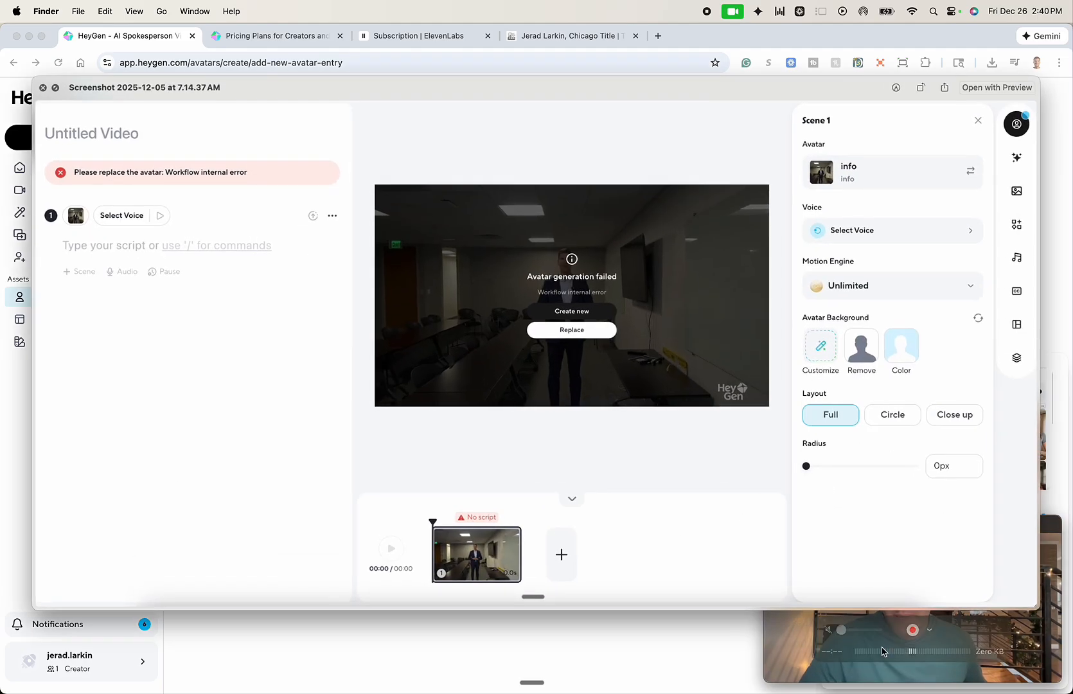
left_click_drag(1011, 602, 837, 511)
key("space")
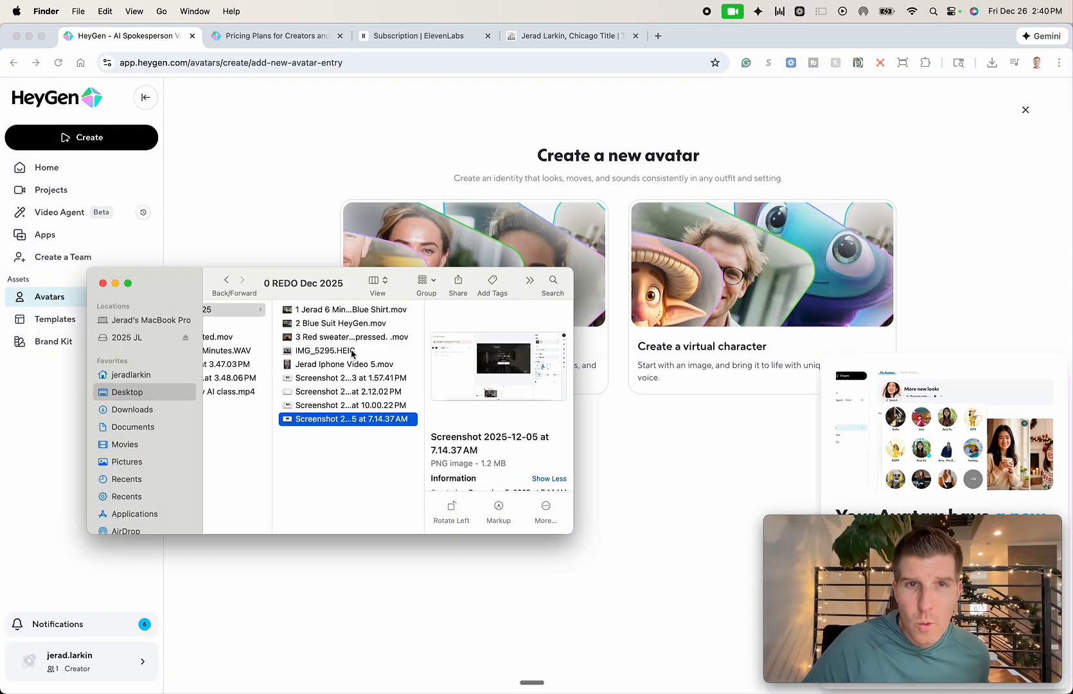
- Go back to the HeyGen x ElevenLabs folder and select the Thanks for joining my AI class.mp4 video
left_click(403, 351)
scroll(374, 353, "left", 3)
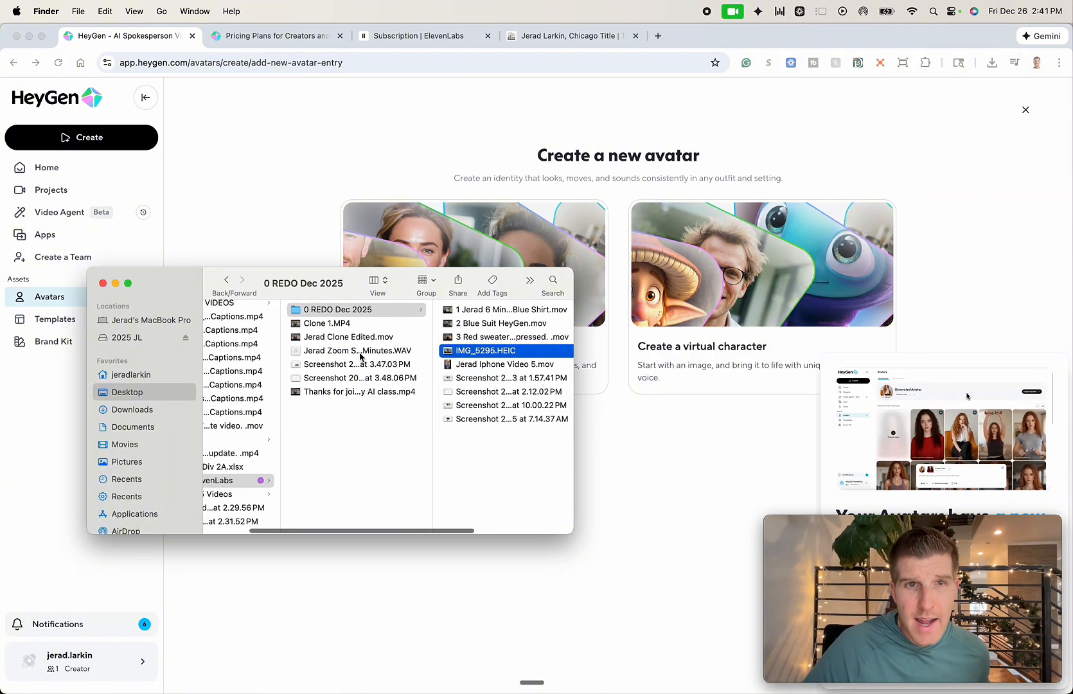
left_click(374, 351)
key("Down")
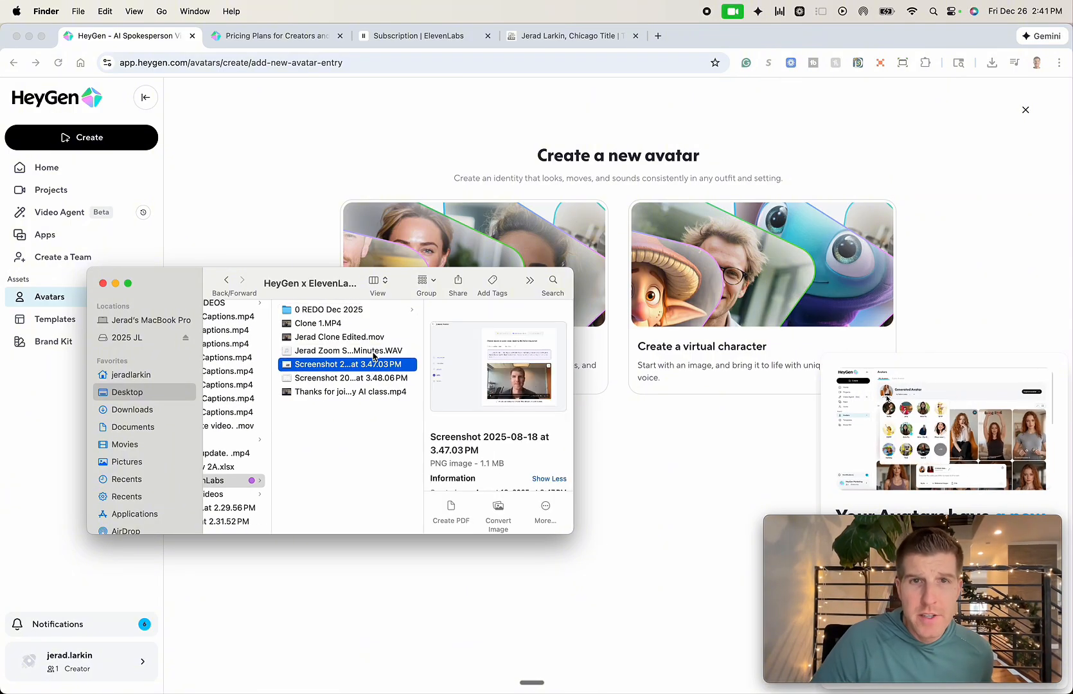
key("Down")
key("Down")
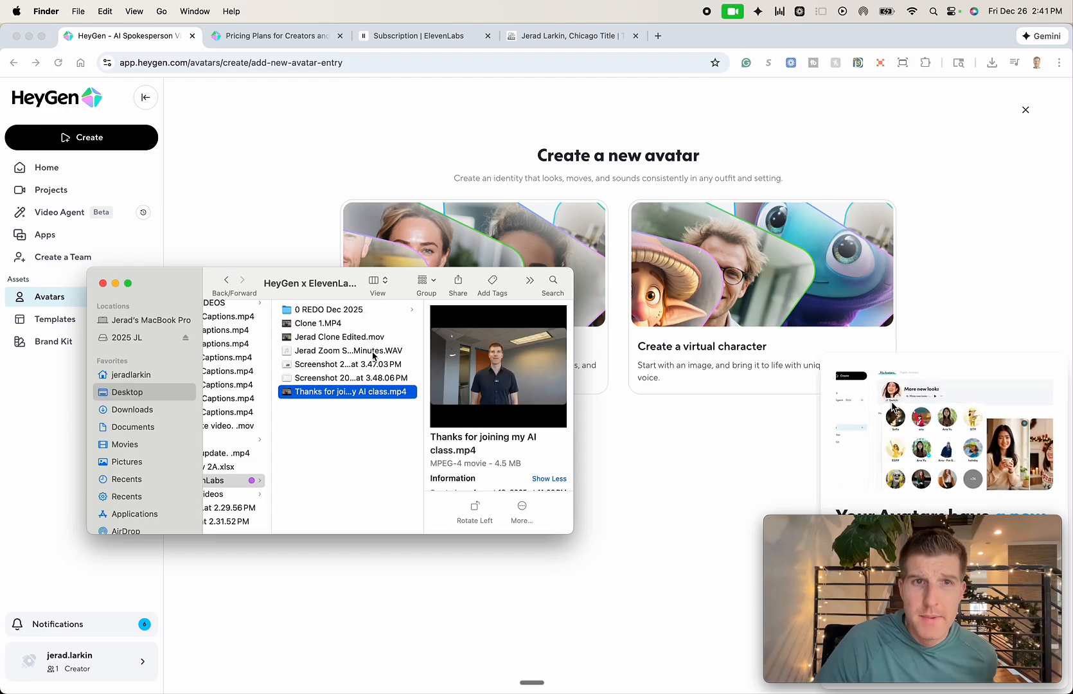
- Preview the screenshot taken at 3.48.06 PM, close it, and reselect the Thanks for joining my AI class.mp4 video
key("Up")
key("space")
key("space")
key("Down")
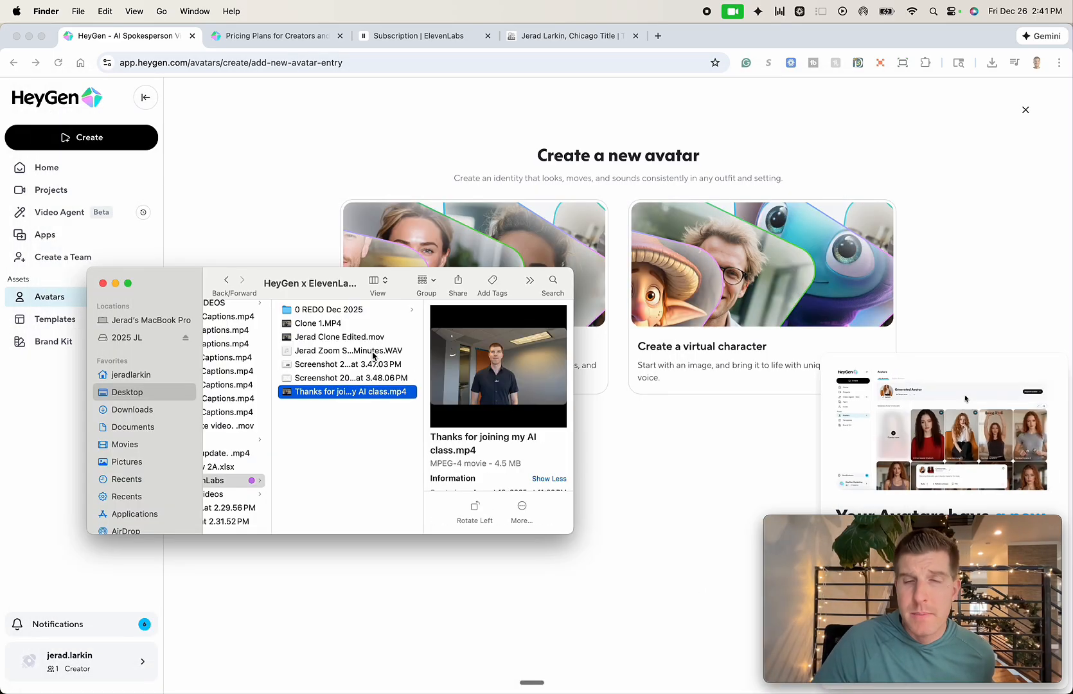
- Open the 0 REDO Dec 2025 folder and go through its source videos
key("Up")
key("Up")
key("Up")
key("Up")
key("Up")
key("Up")
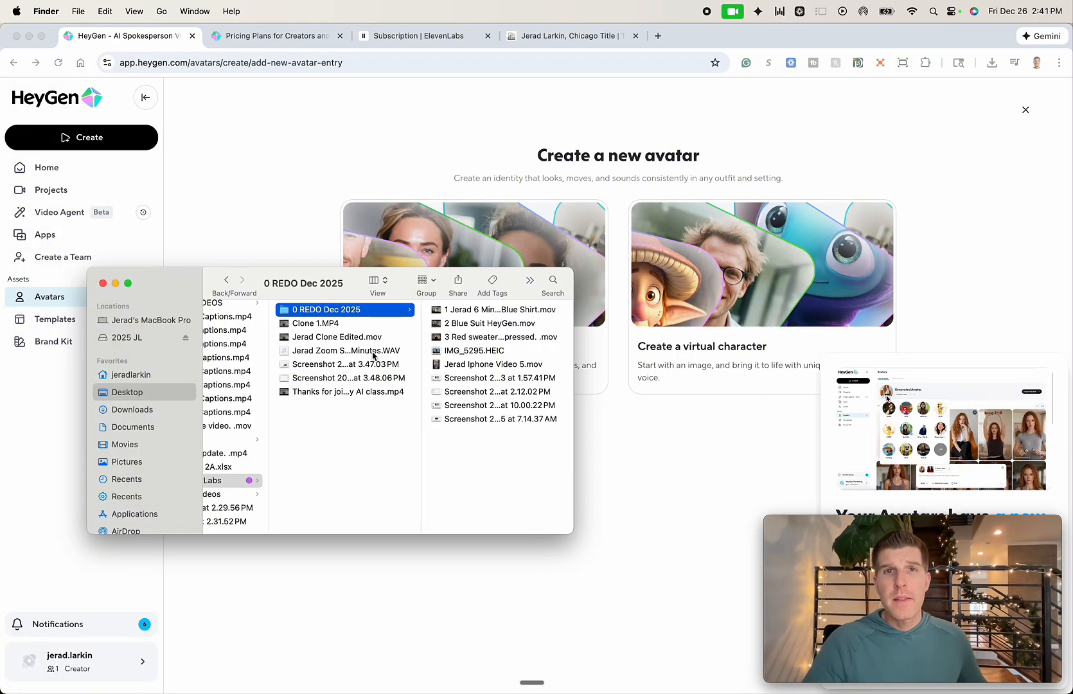
key("Right")
key("Down")
key("Down")
key("Down")
- Switch back to HeyGen in the browser and show the recent creations on its home page
left_click(302, 219)
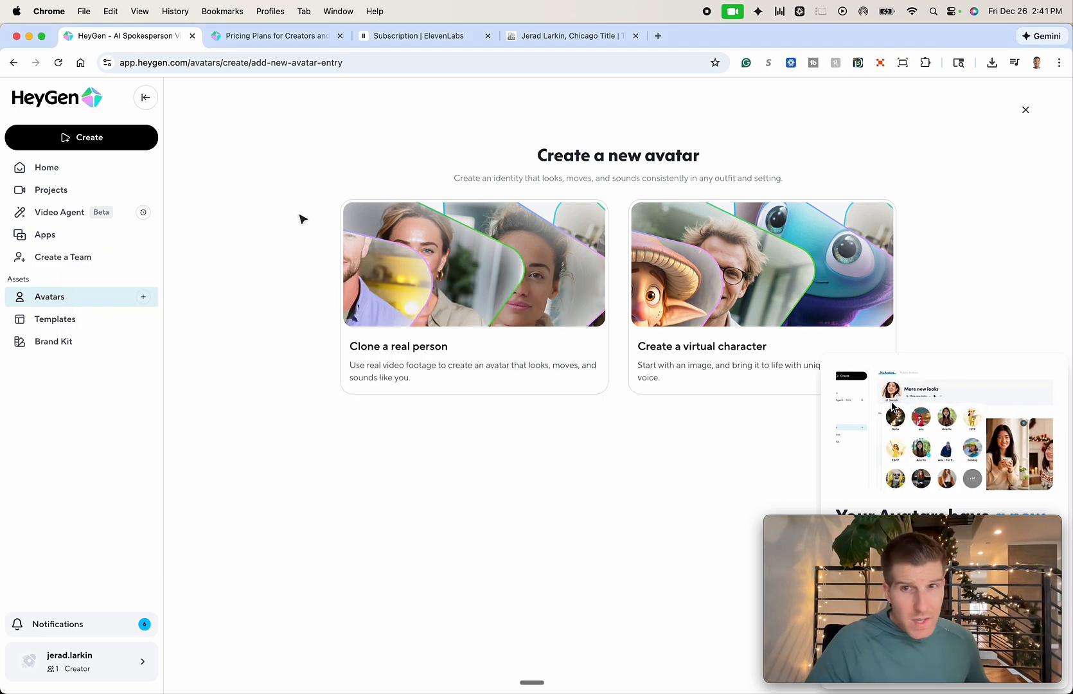
left_click(83, 170)
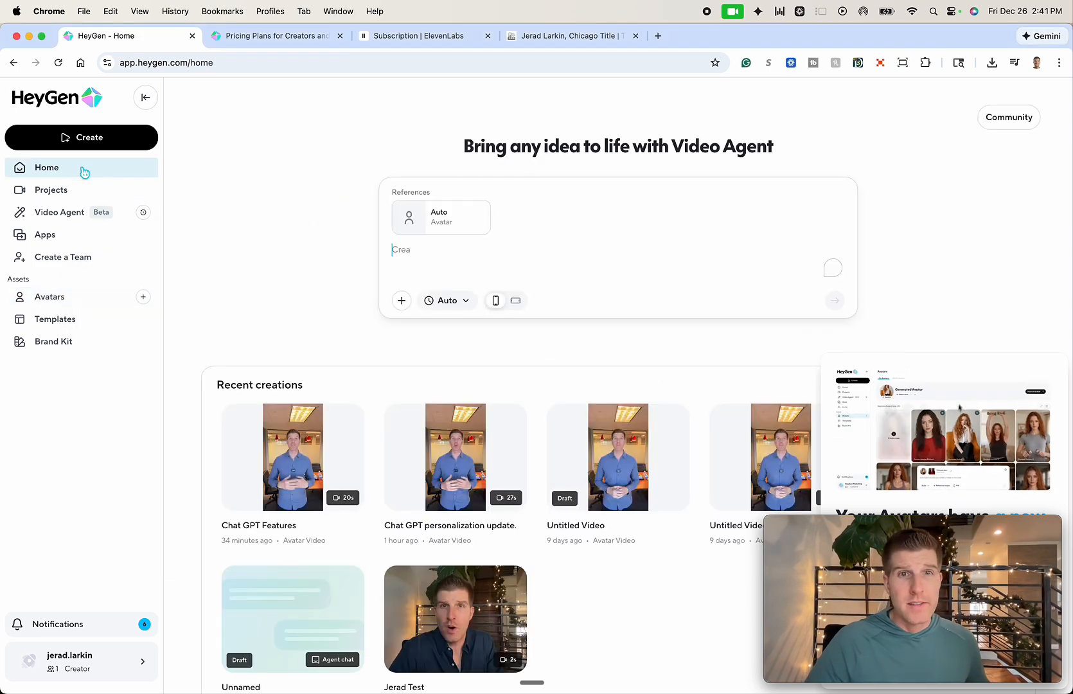
scroll(619, 450, "down", 1)
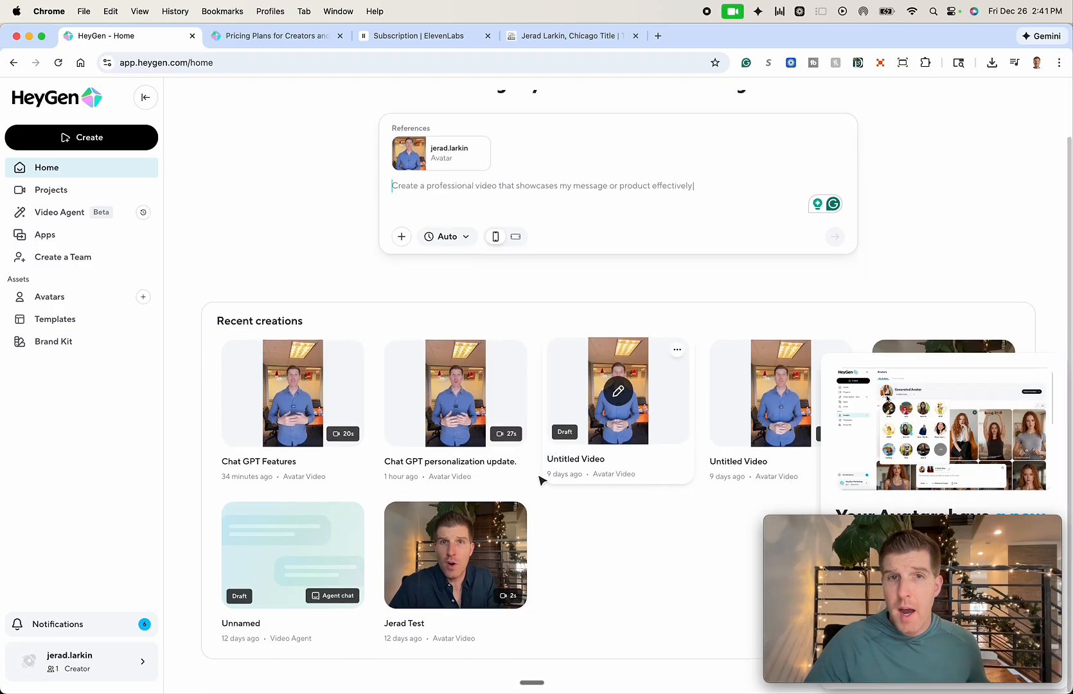
- Dismiss the "Your Avatars have a new home" announcement, moving the Movie Recording window out of its way and back
left_click(834, 319)
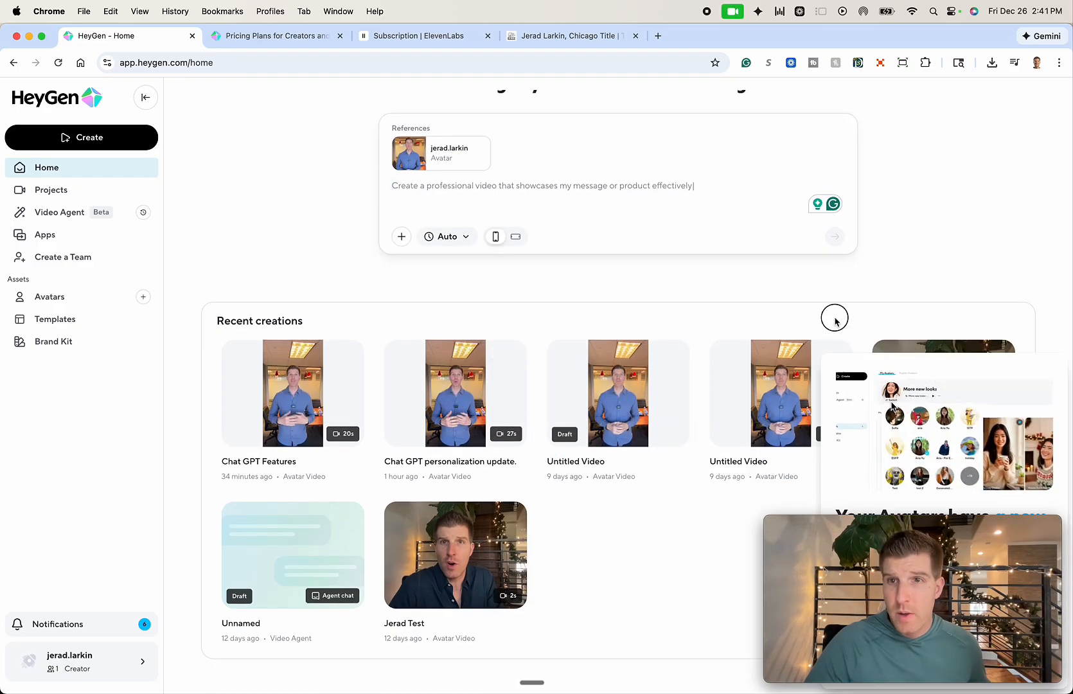
left_click_drag(872, 528, 605, 513)
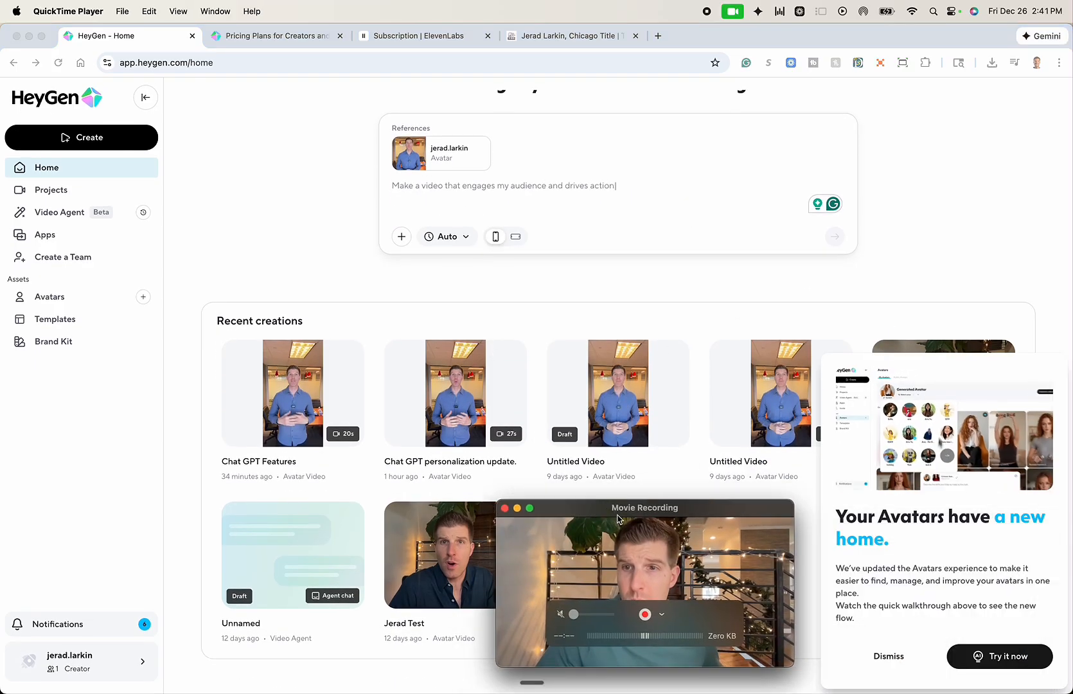
left_click(897, 659)
left_click_drag(672, 514, 910, 508)
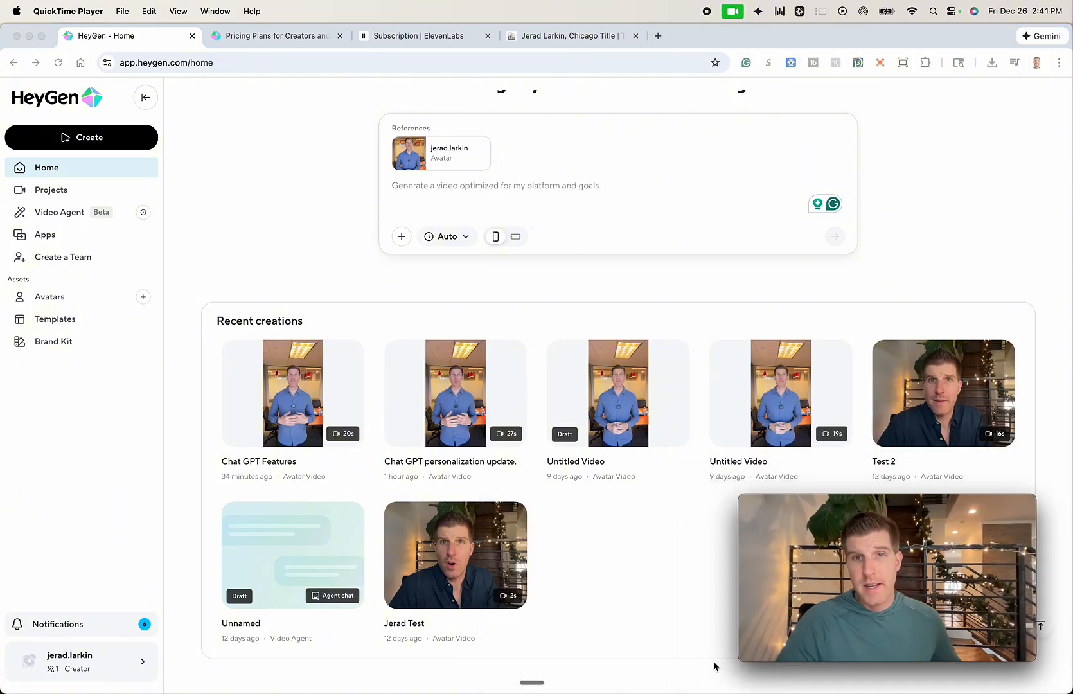
- Play the 2-second test video from the recent creations and return to the home page
left_click(672, 556)
type("Creat")
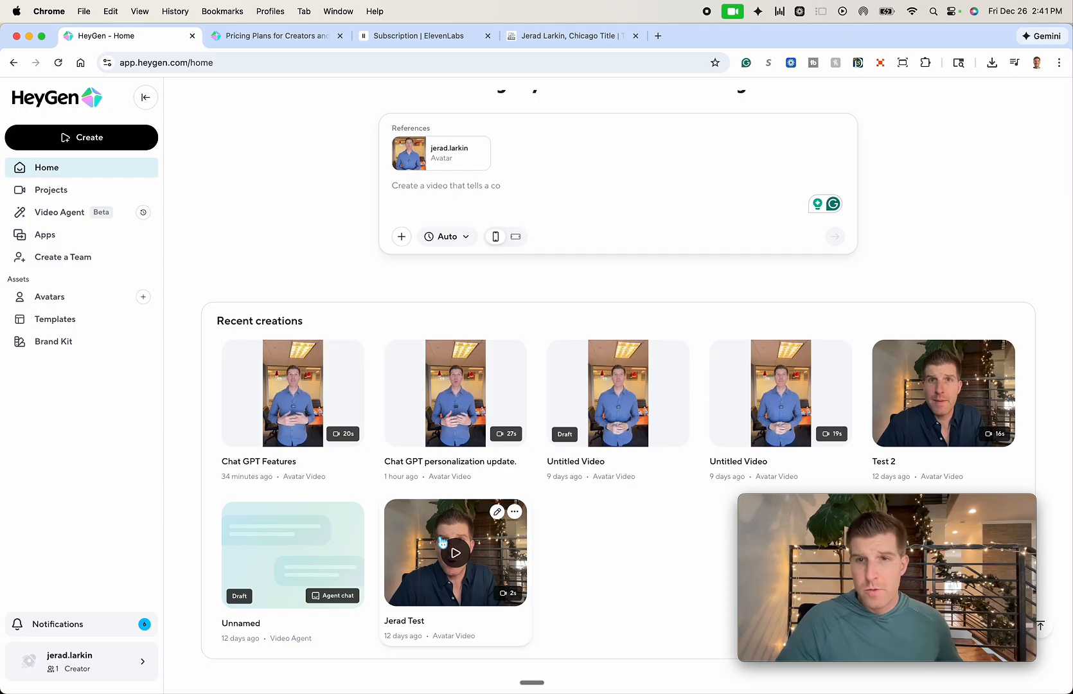
left_click(467, 524)
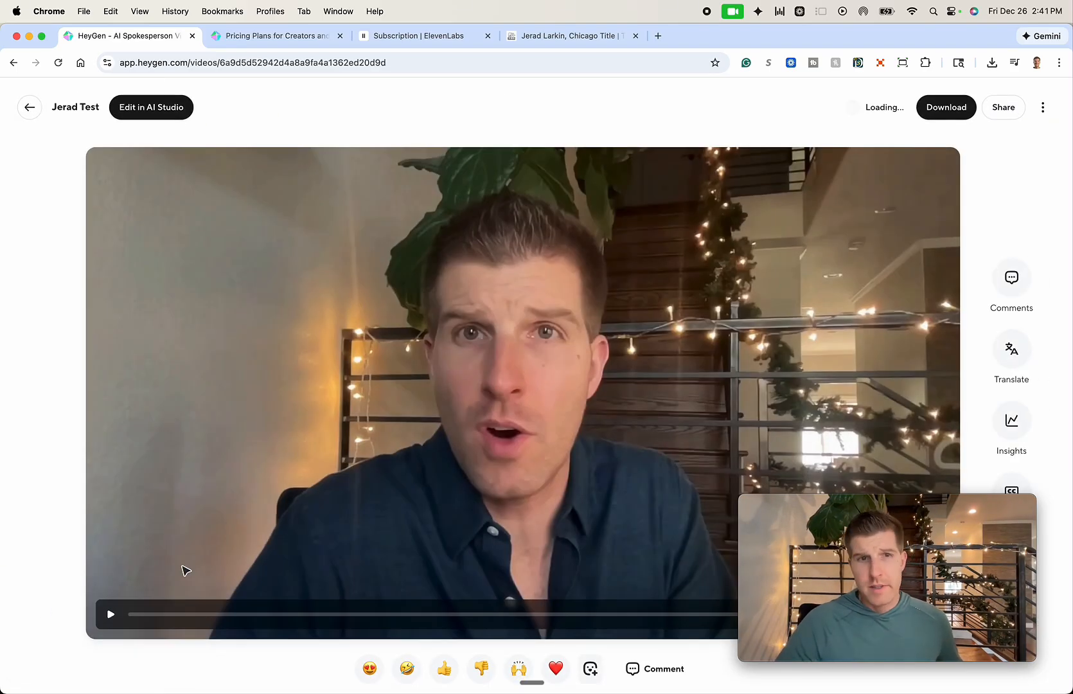
left_click(111, 614)
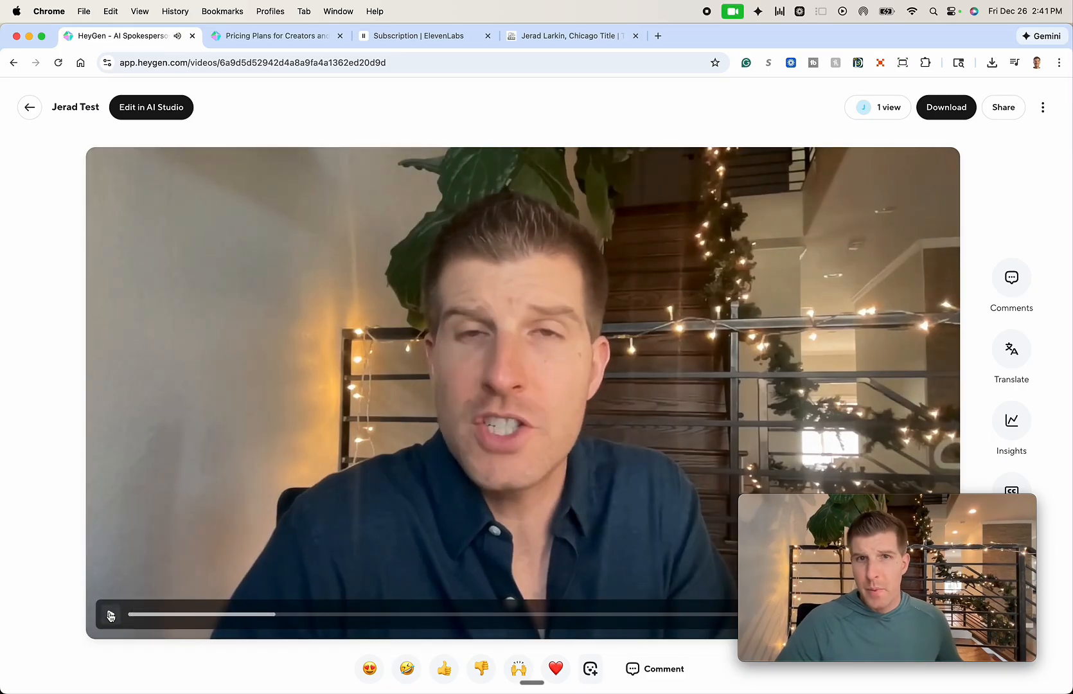
left_click(31, 108)
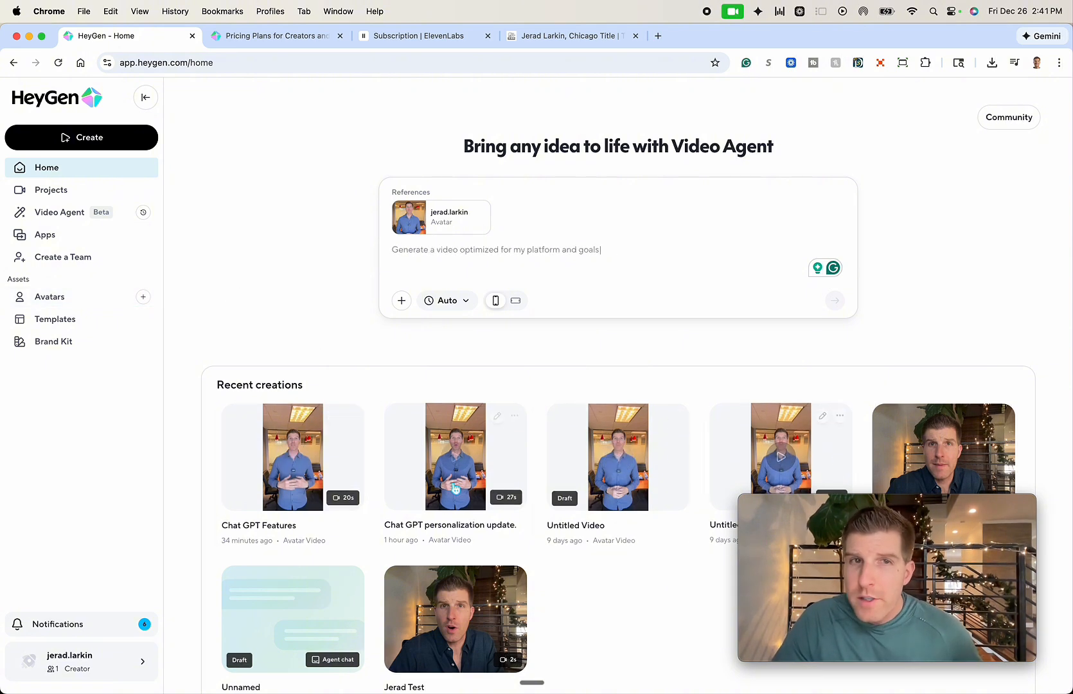
- Open Video Agent for creating a video and move the Movie Recording window clear of its prompt field
scroll(435, 464, "down", 2)
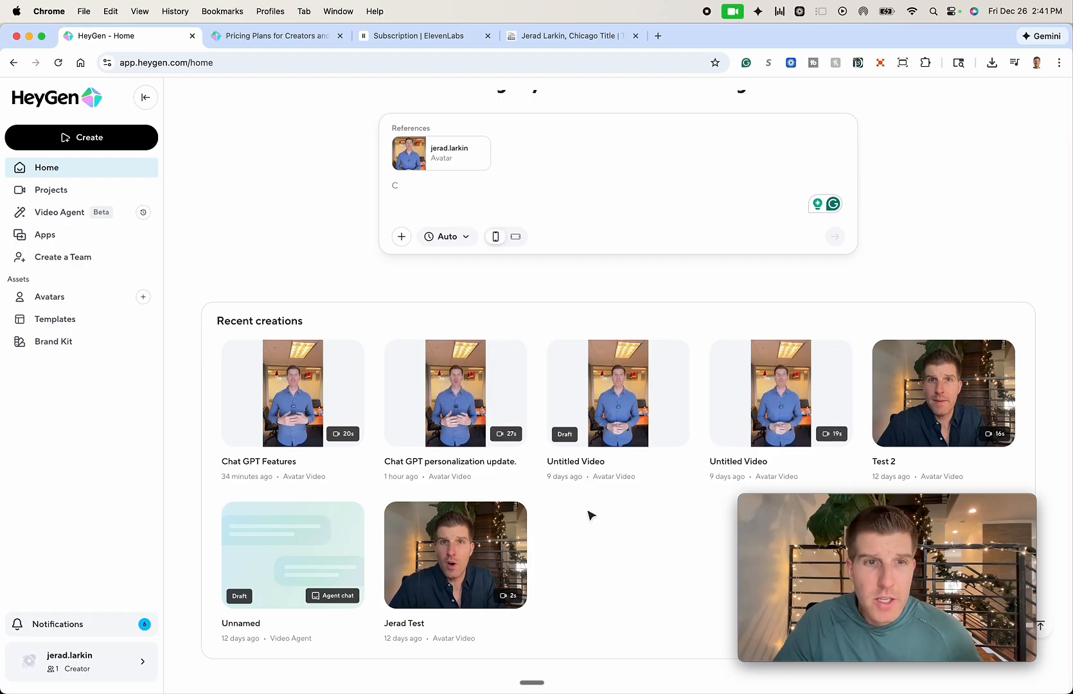
left_click(84, 139)
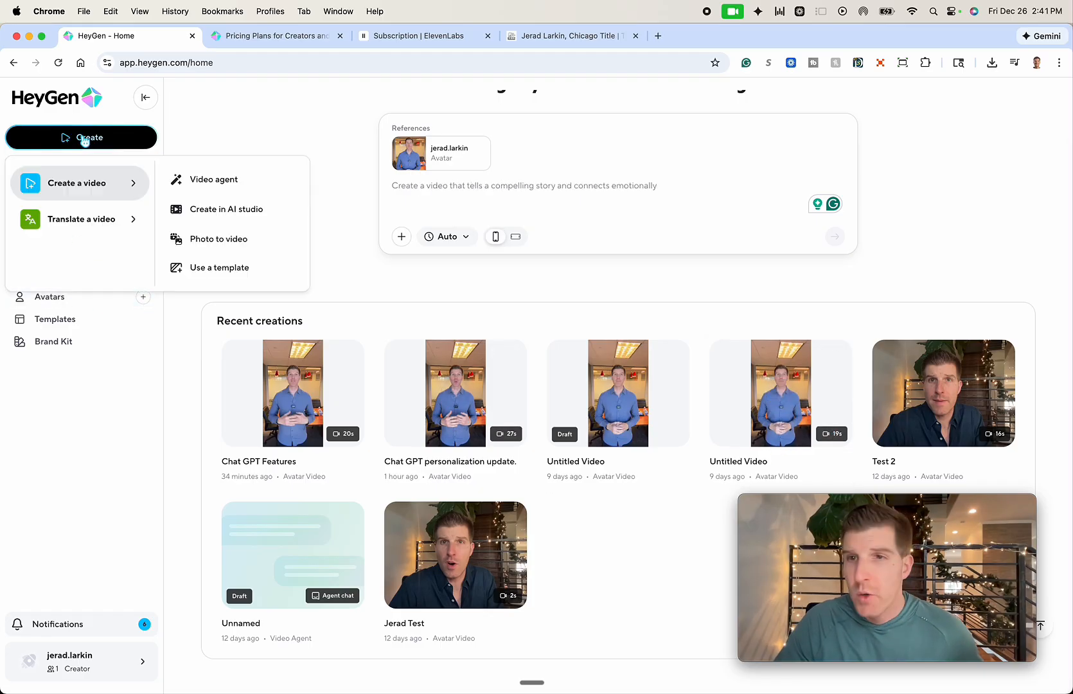
left_click(235, 189)
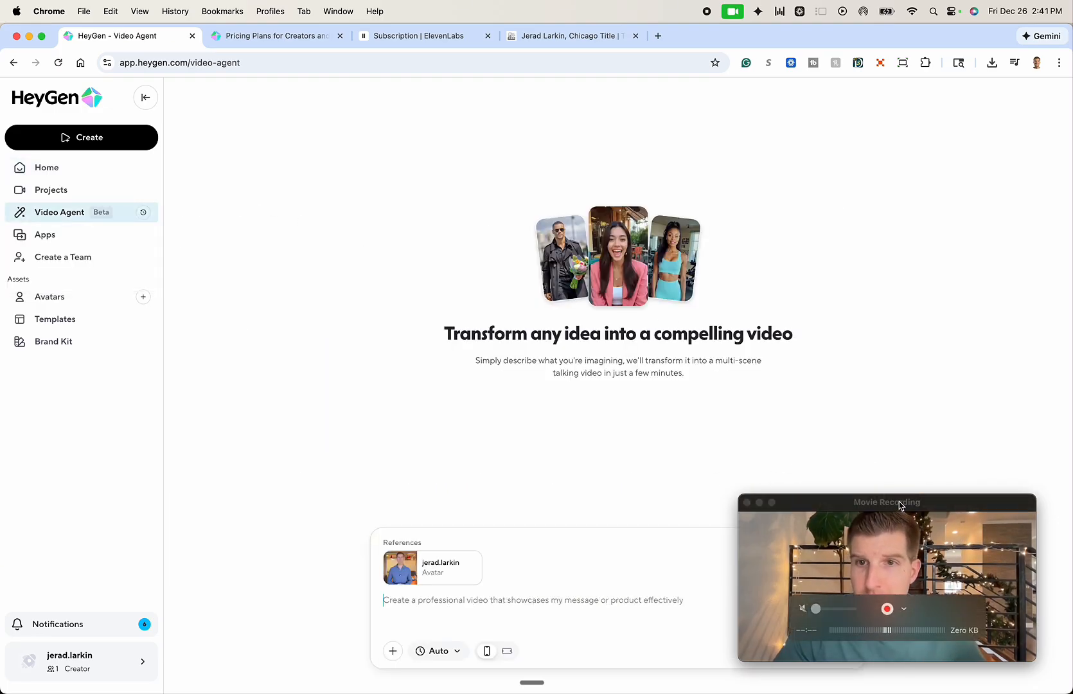
left_click_drag(900, 506, 924, 145)
left_click(485, 598)
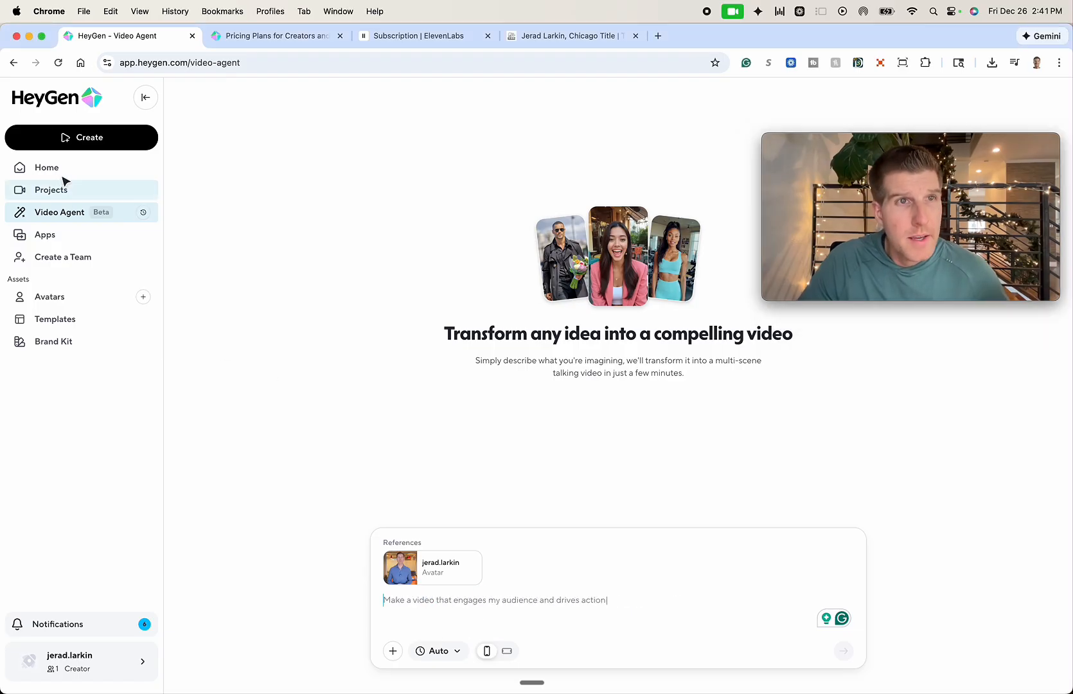
- Create a video in AI Studio and open the scene's voice settings, moving the Movie Recording window off them
left_click(89, 138)
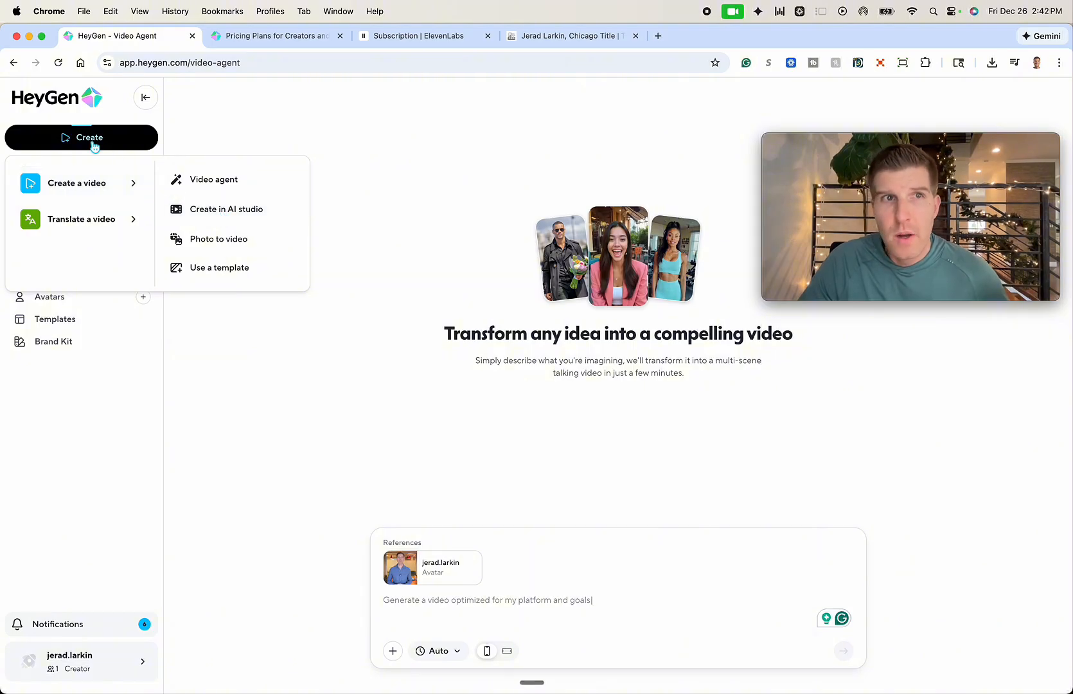
left_click(230, 208)
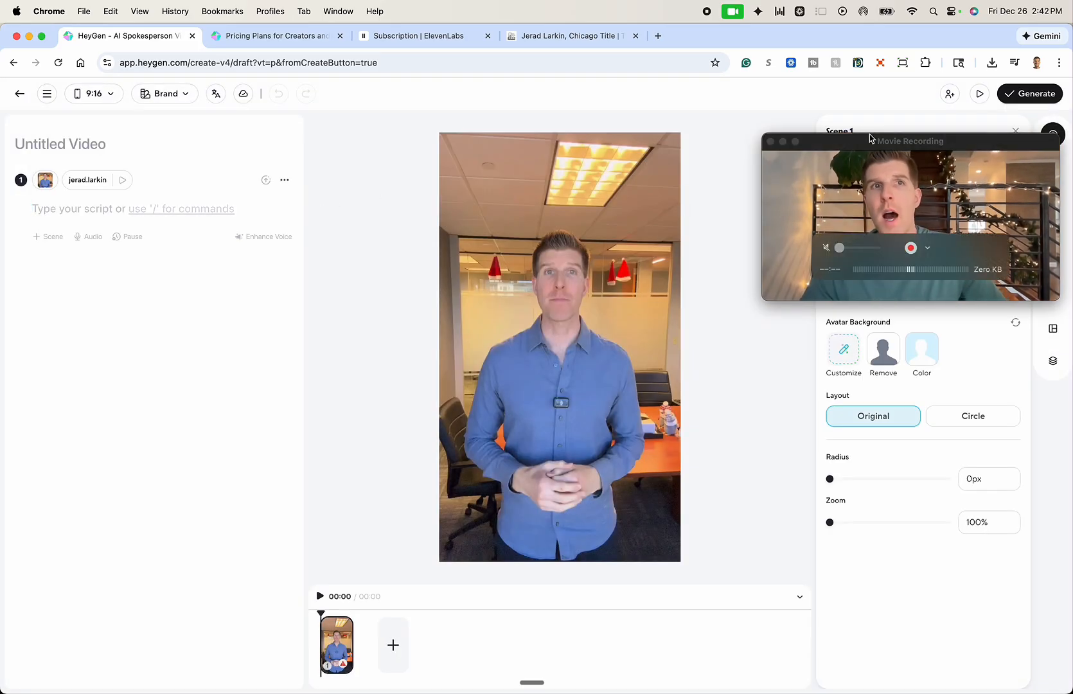
left_click(80, 183)
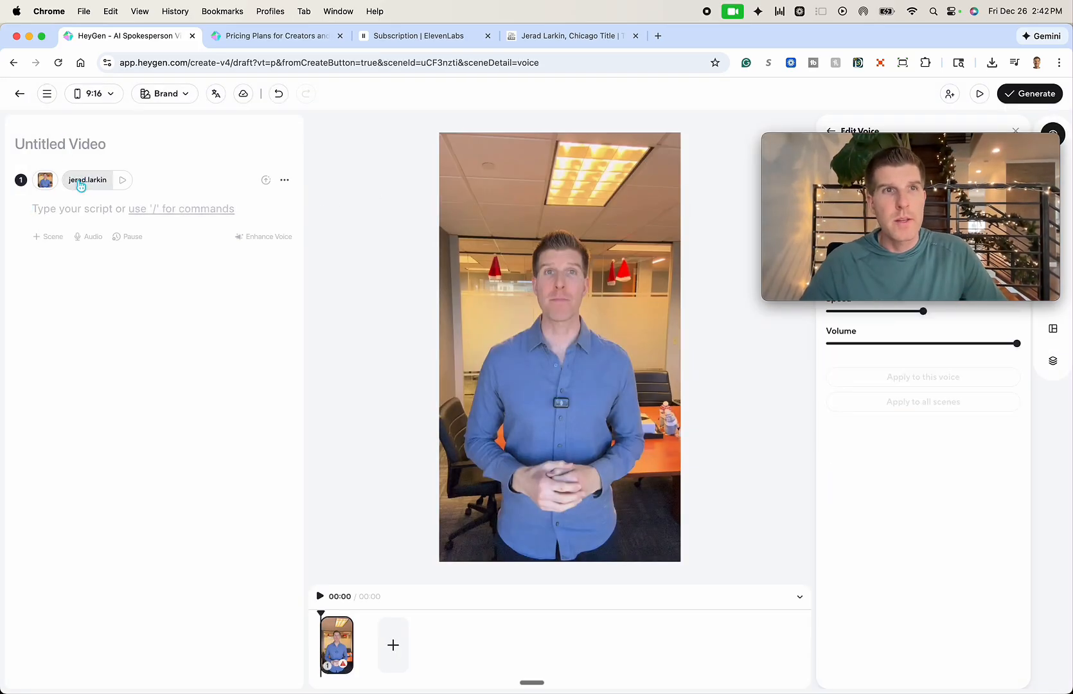
left_click(45, 180)
left_click(77, 181)
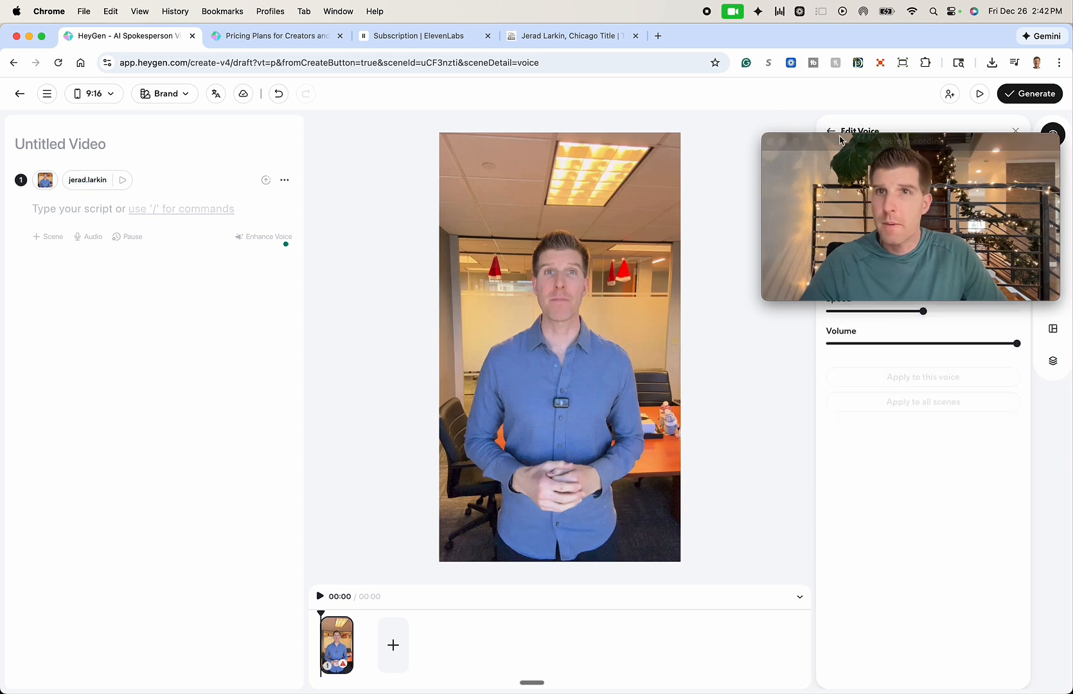
left_click_drag(874, 140, 115, 515)
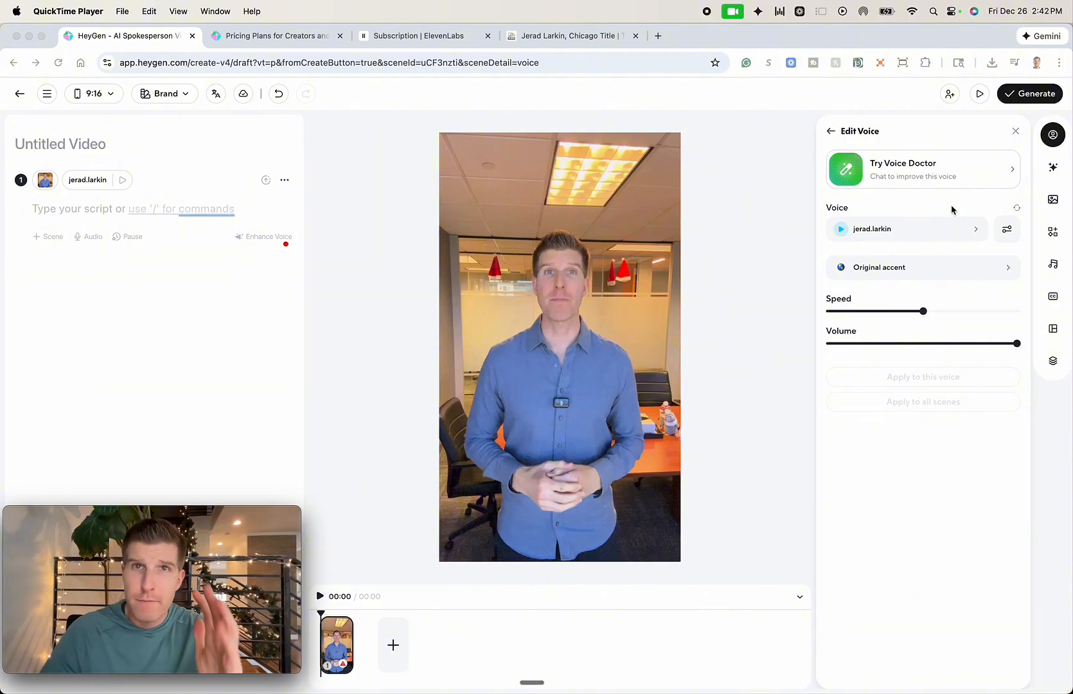
- Play the avatar's cloned voice sample in the voice chooser, and show the Voice Design prompt
left_click(914, 208)
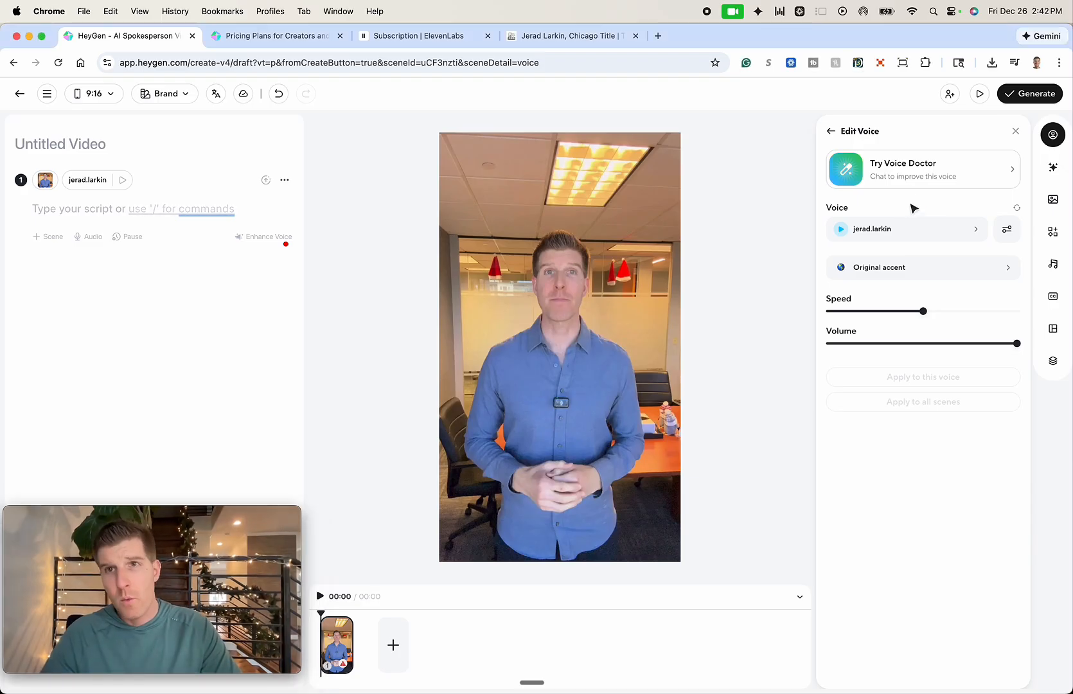
left_click(846, 238)
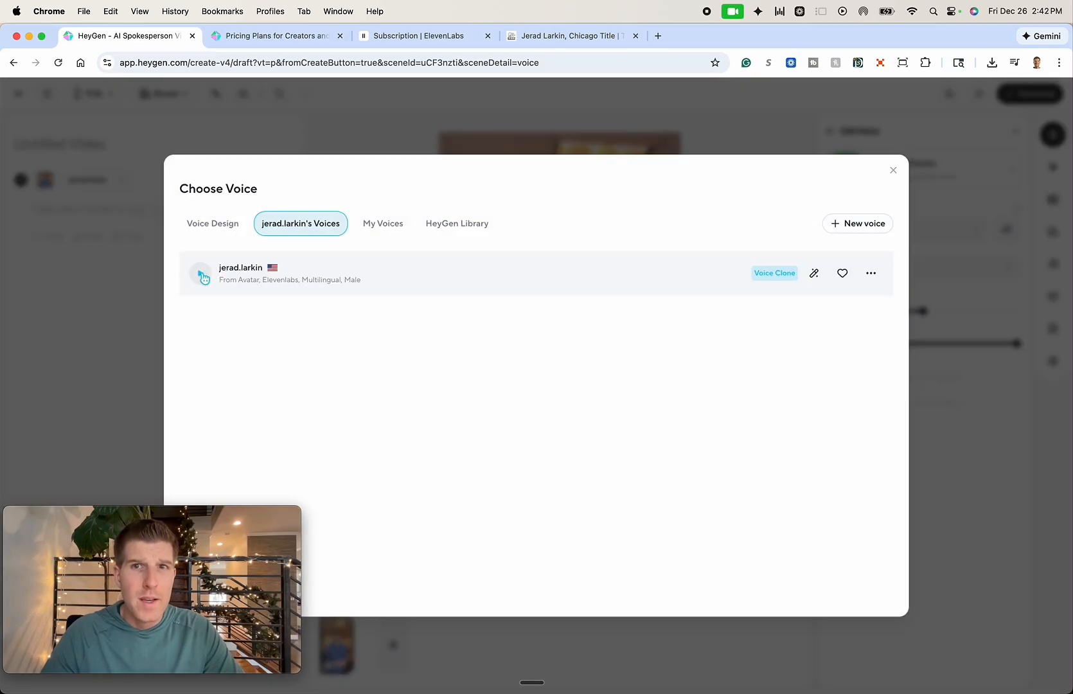
left_click(202, 275)
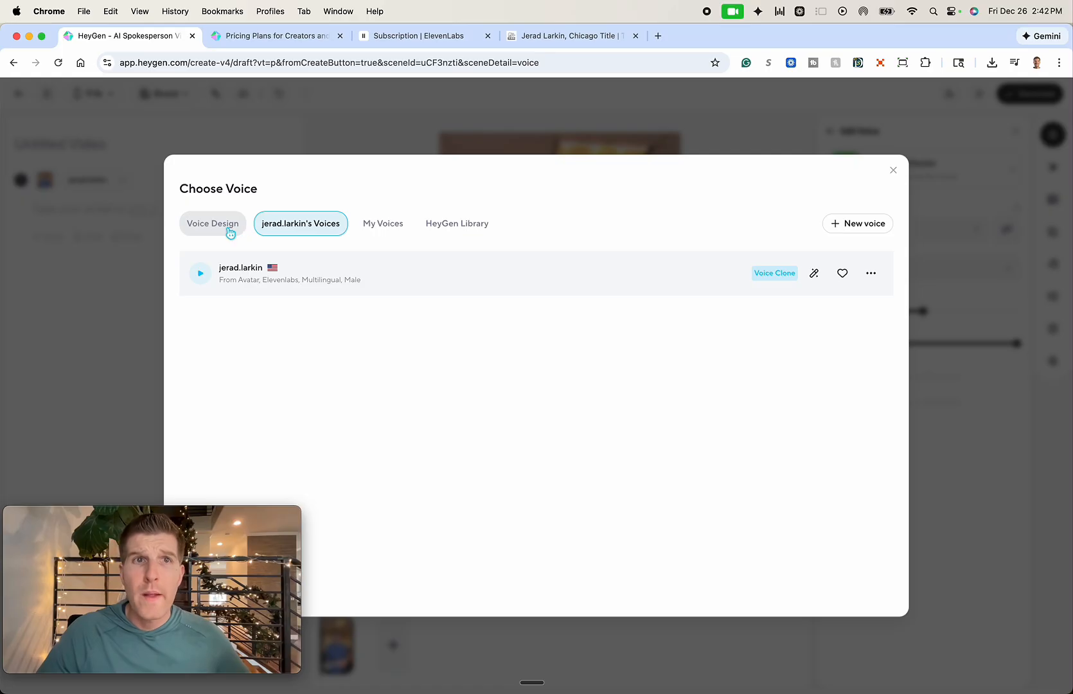
left_click(201, 275)
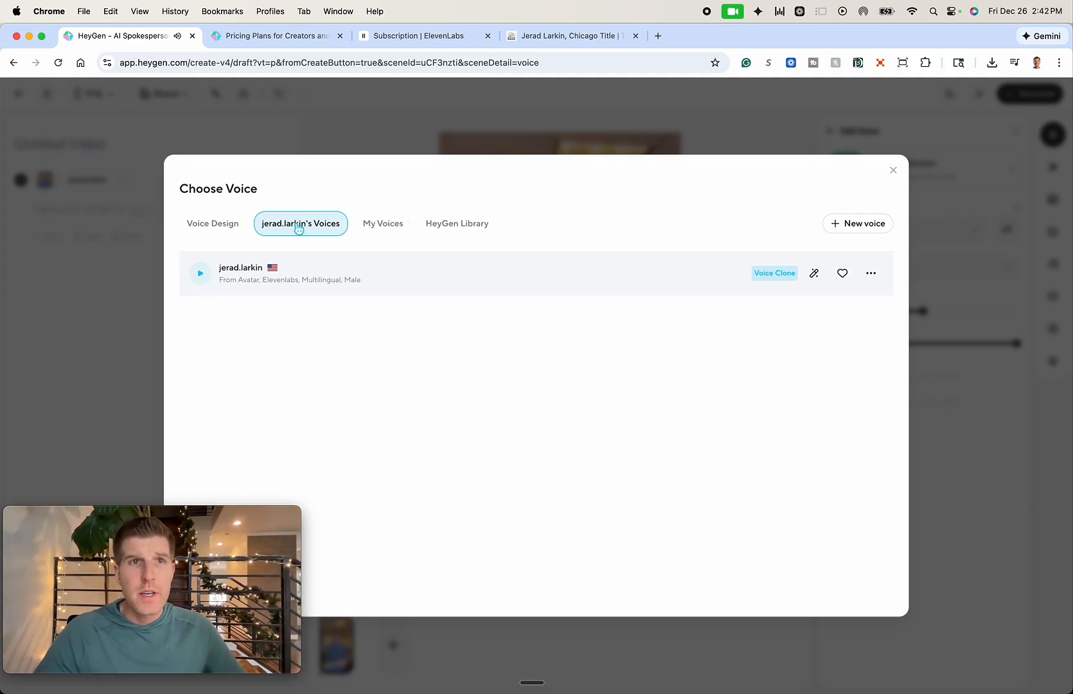
left_click(204, 224)
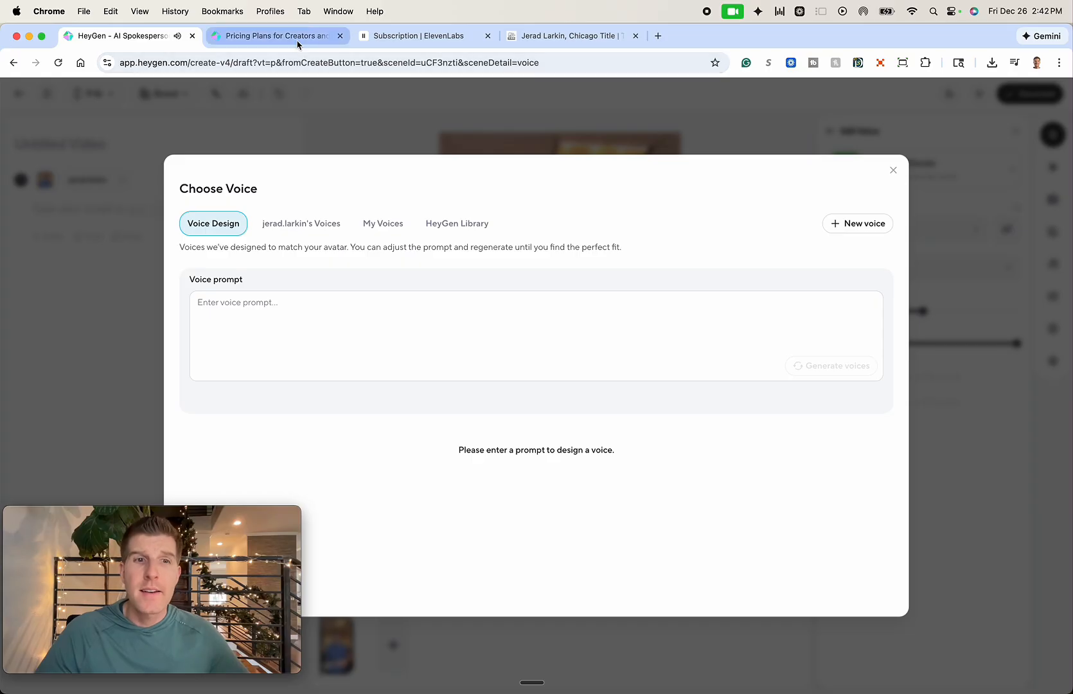
- Switch to the ElevenLabs subscription page, review the plan comparison, and highlight the Creator plan's $22/month price
left_click(400, 35)
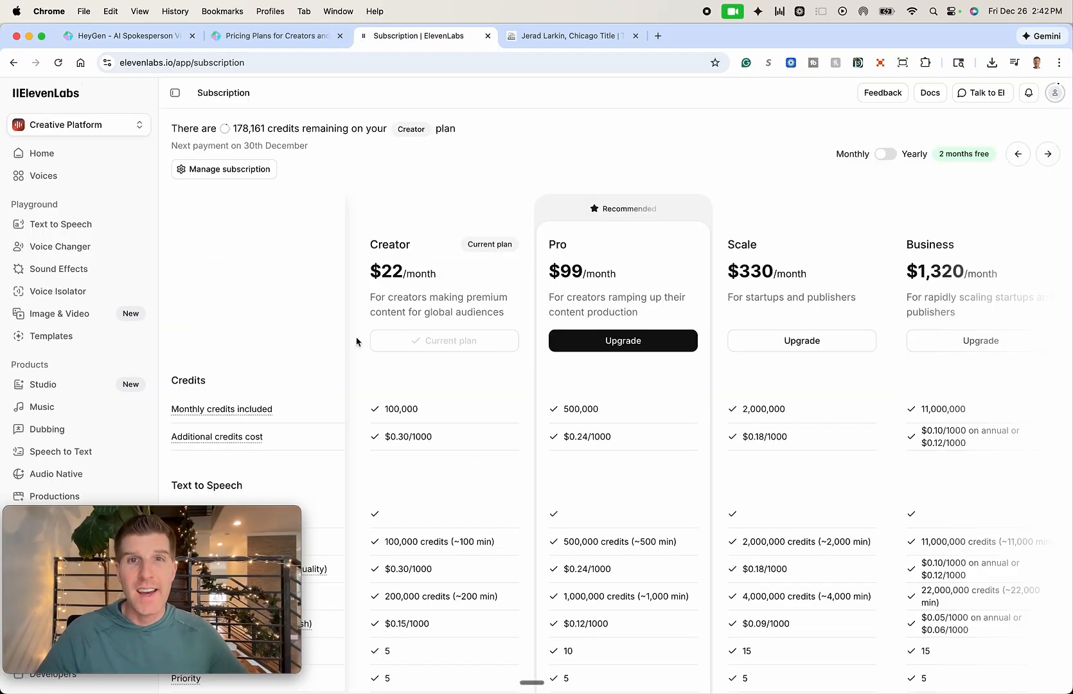
scroll(257, 304, "down", 5)
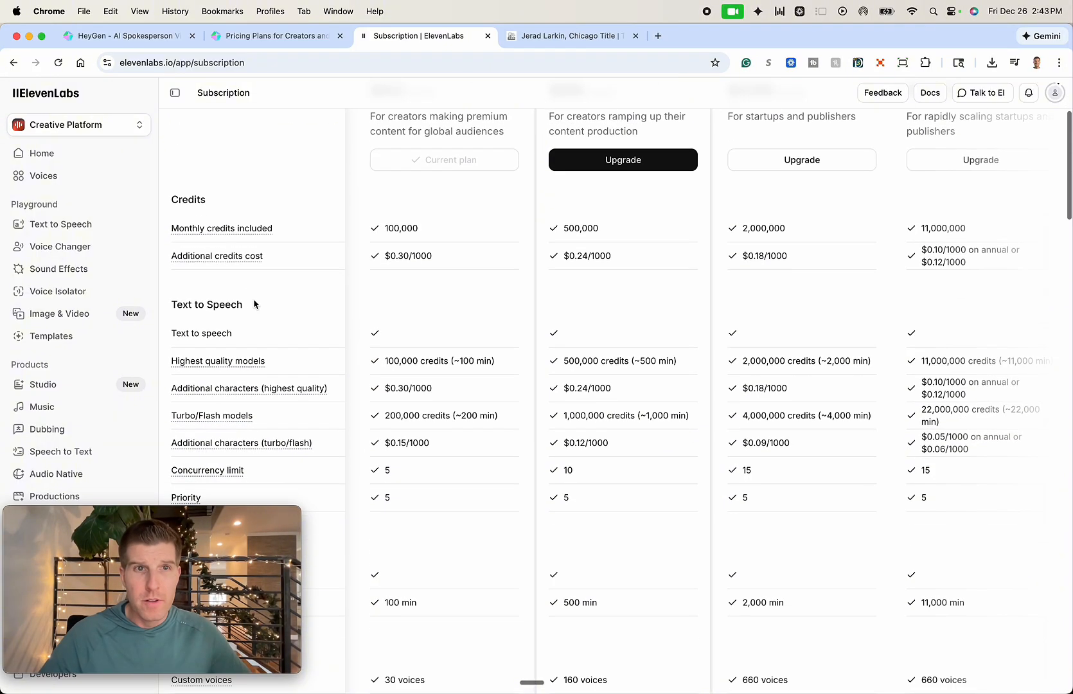
scroll(259, 302, "up", 5)
scroll(264, 305, "down", 5)
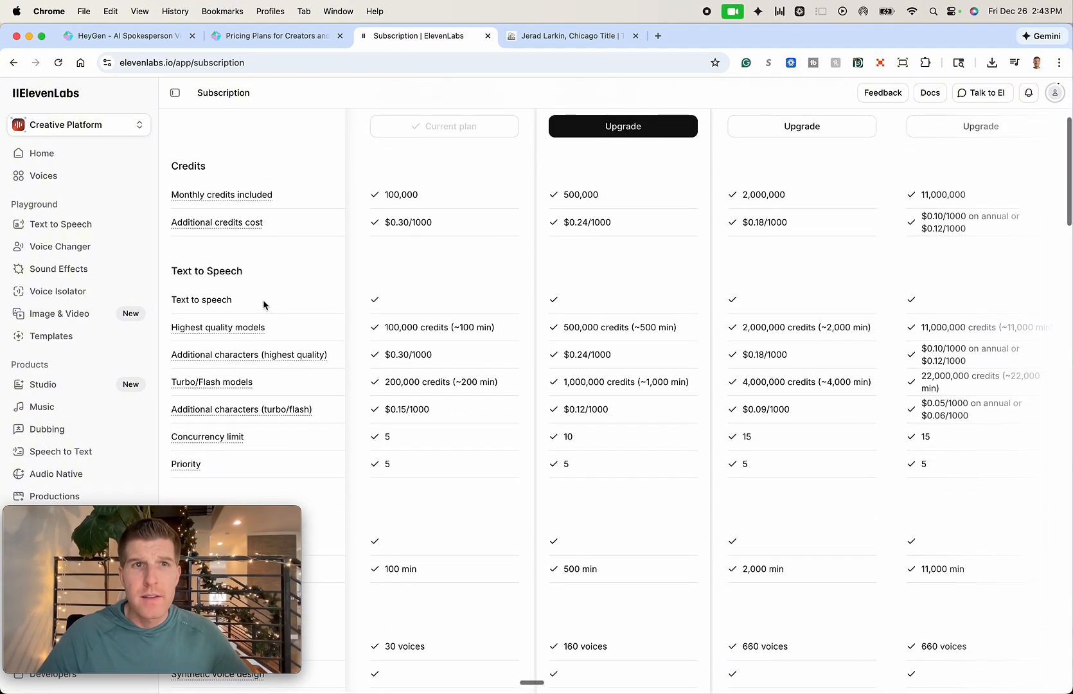
scroll(264, 305, "up", 5)
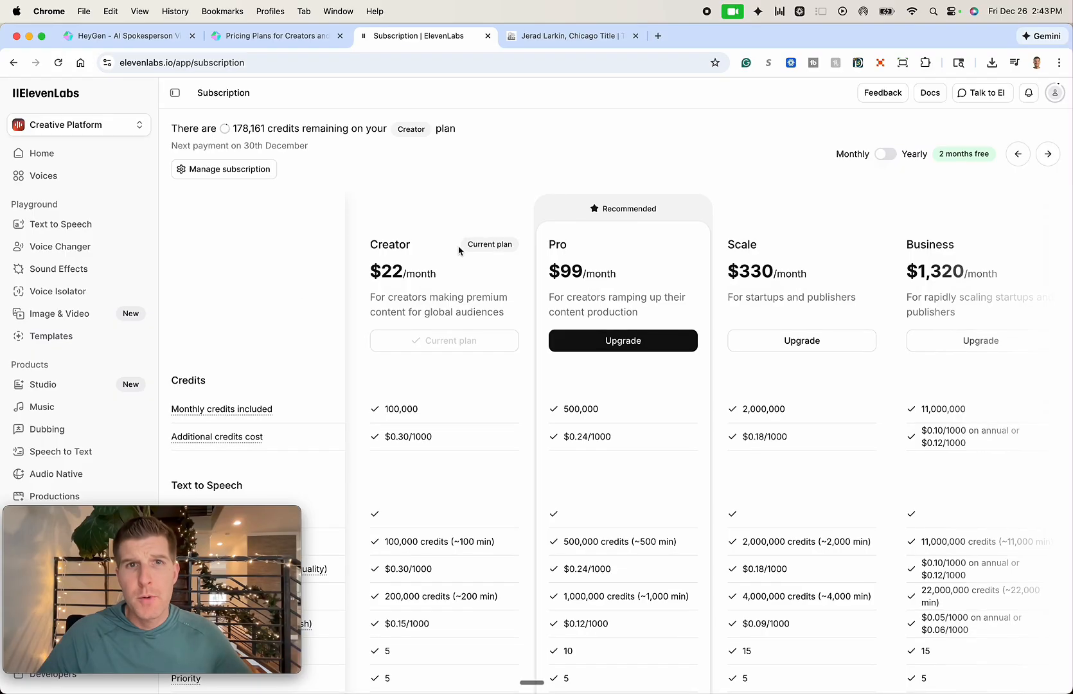
triple_click(396, 271)
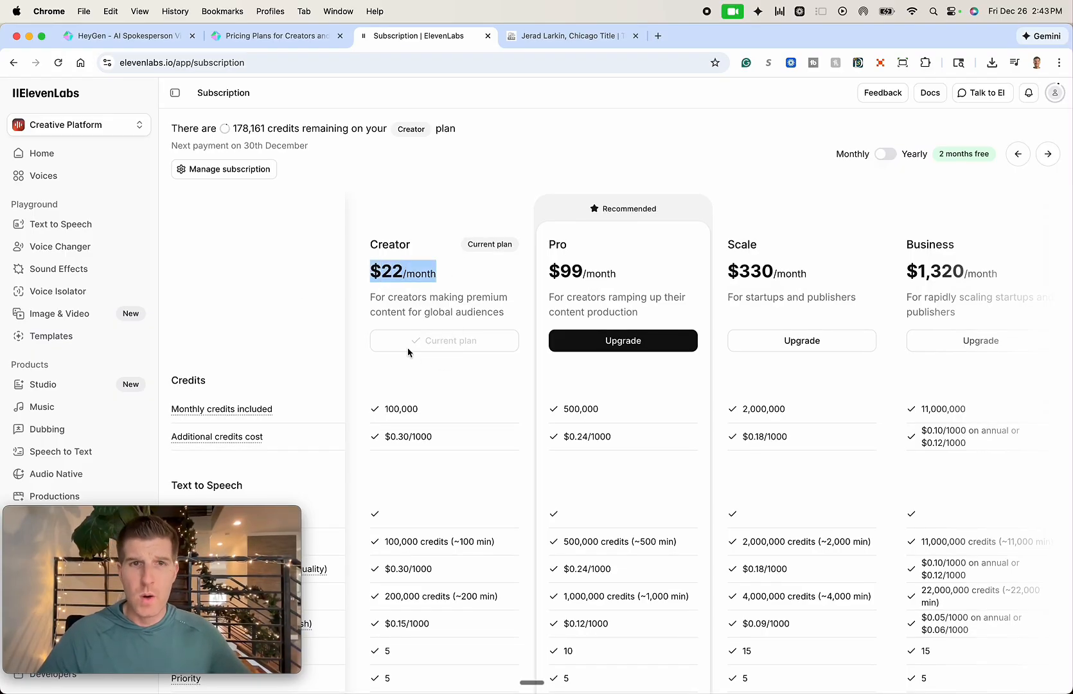
scroll(408, 353, "down", 1)
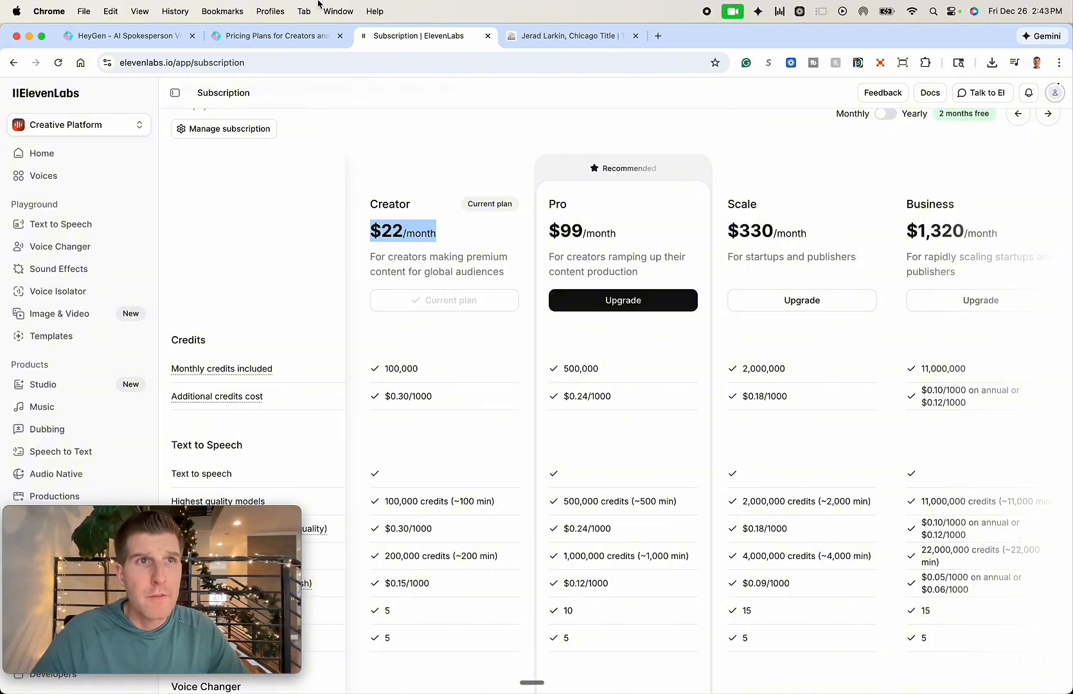
- Go to the ElevenLabs voice library and open the options for creating or cloning a voice
left_click(58, 153)
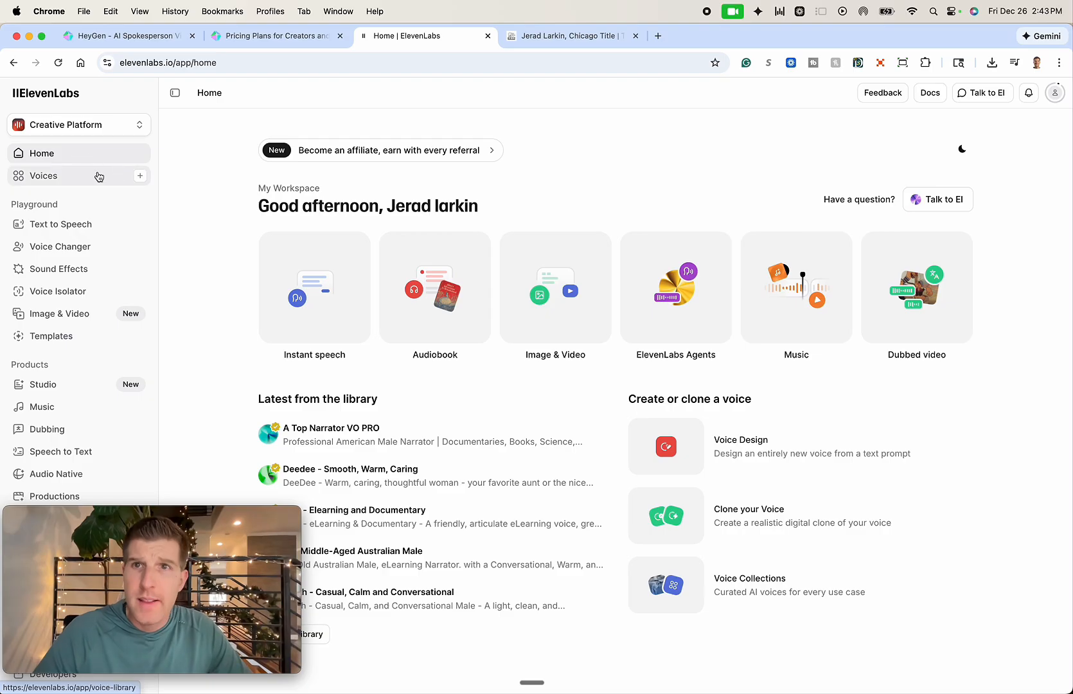
left_click(63, 175)
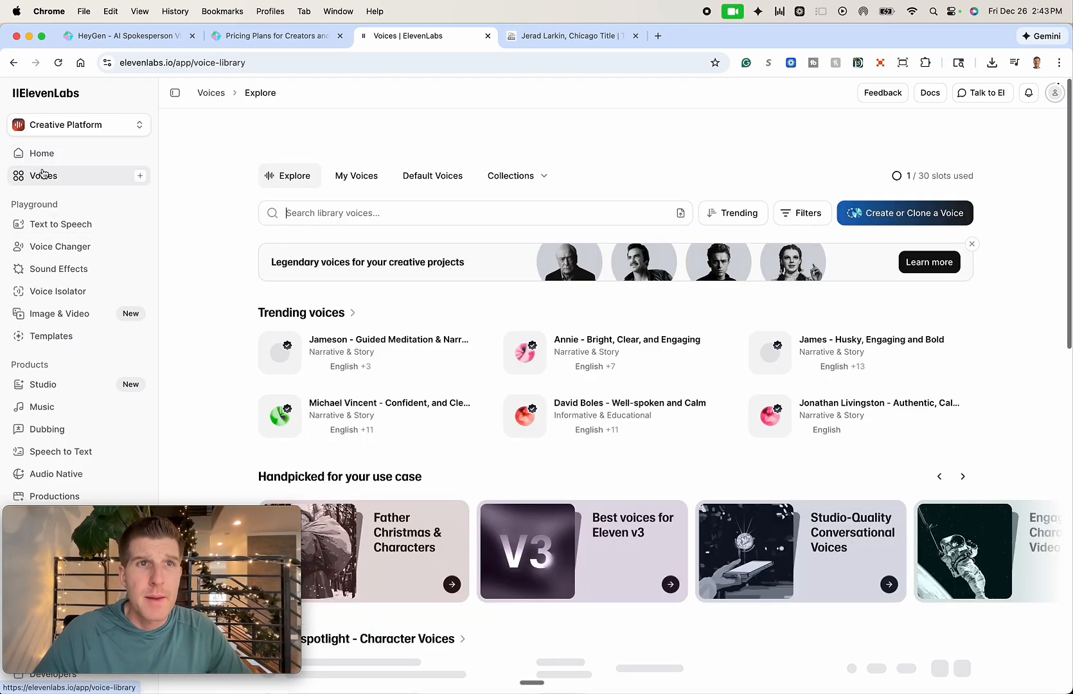
left_click(900, 218)
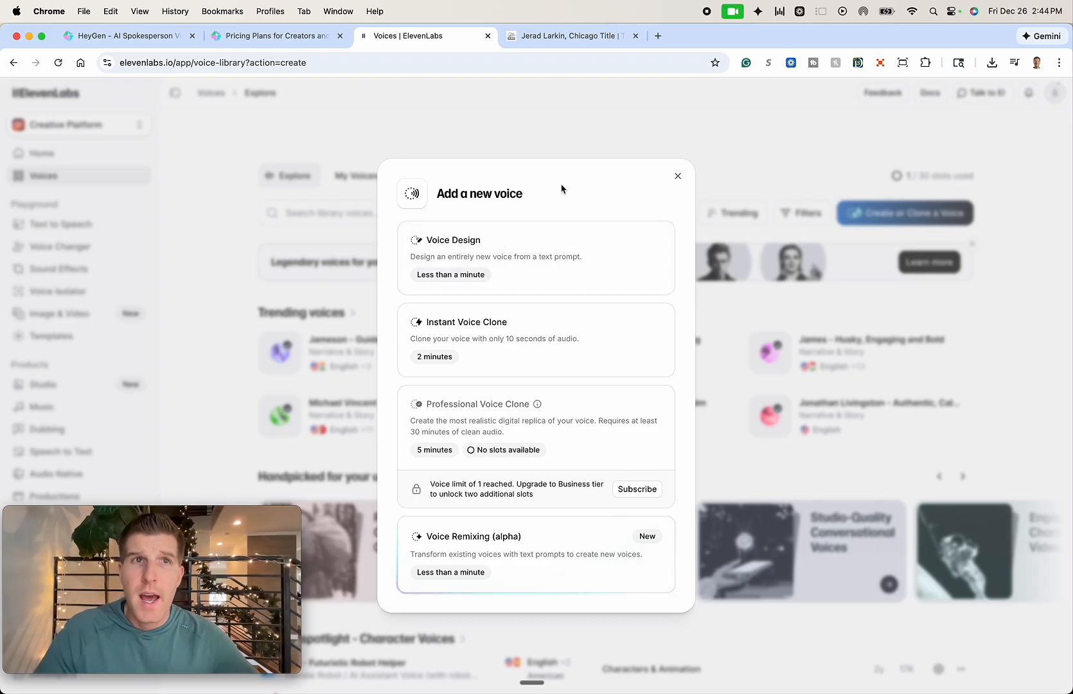
- Dismiss the new-voice options and play the cloned voice's preview in the personal voices list
left_click(678, 176)
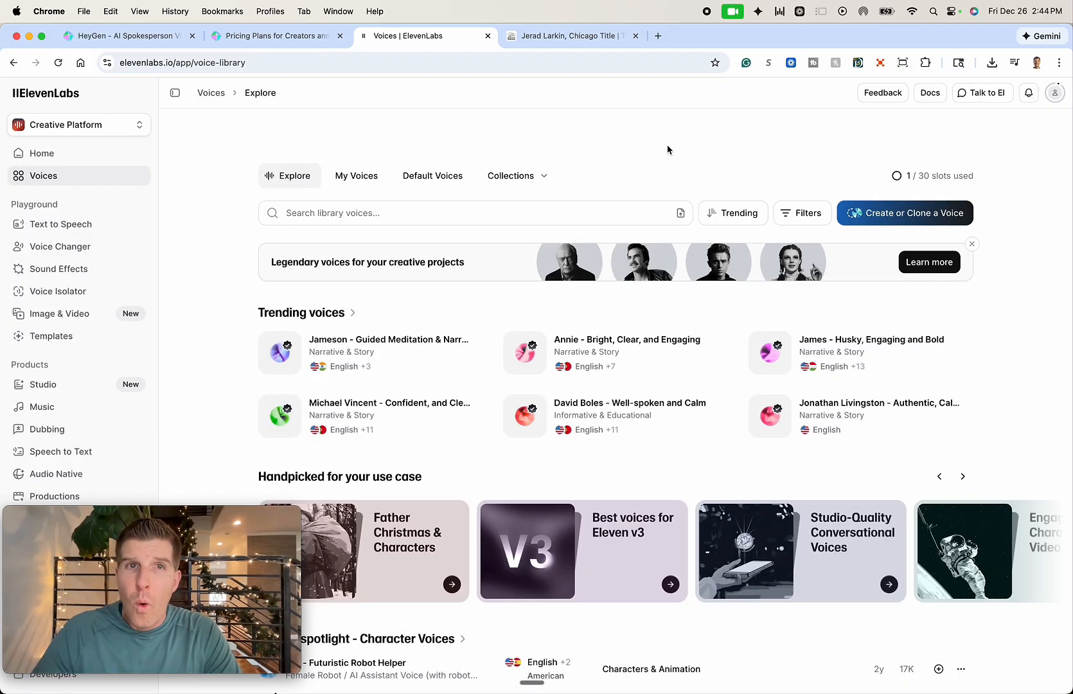
left_click(365, 182)
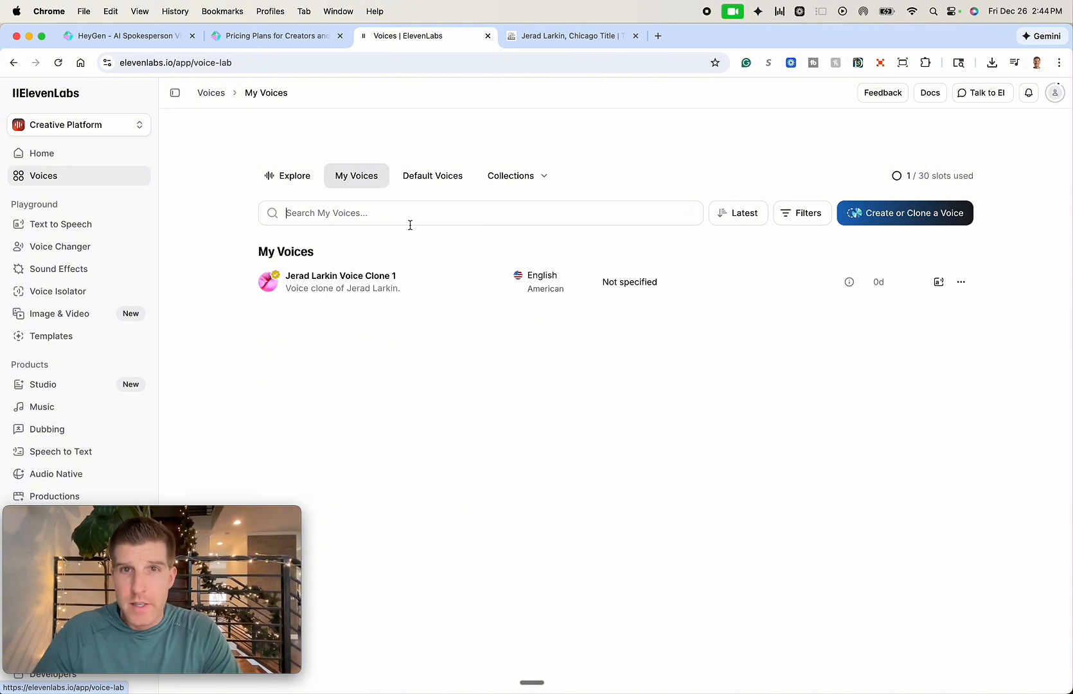
left_click(372, 288)
mouse_move(371, 288)
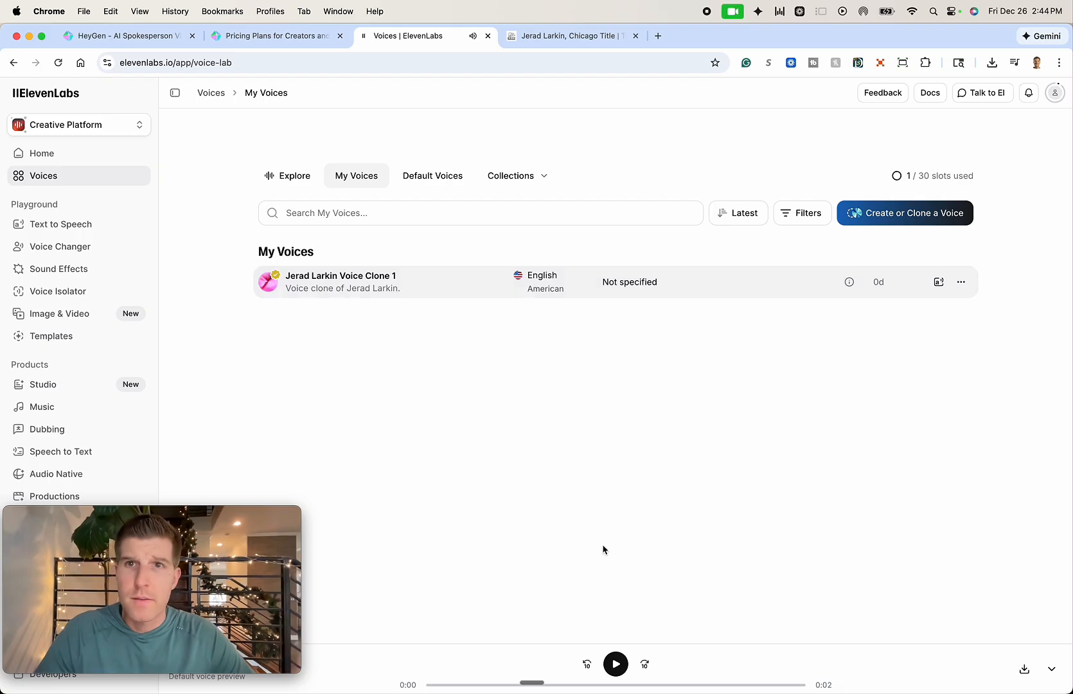
- Open the voice clone for editing to review its details and audio sample, moving the Movie Recording window off the form
left_click(960, 284)
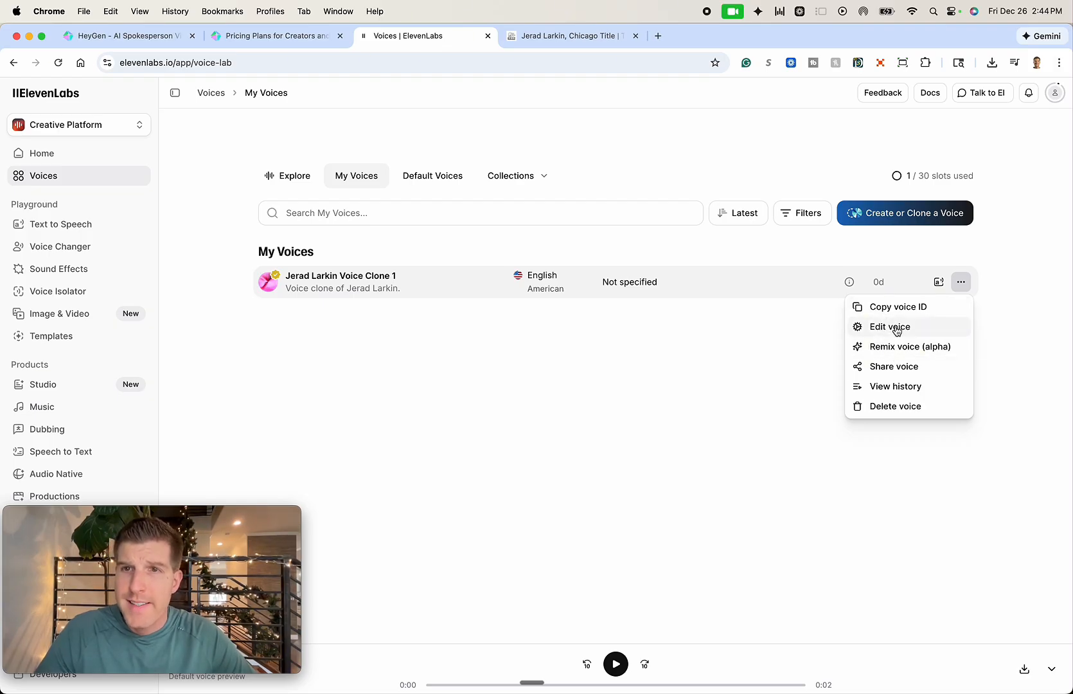
left_click(894, 328)
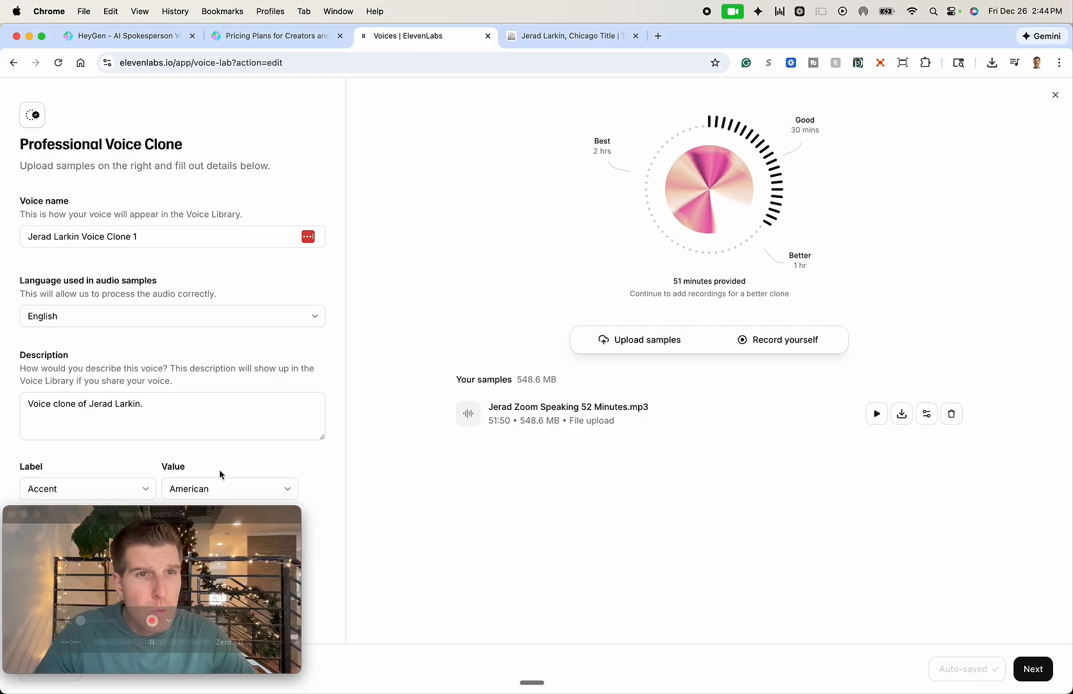
left_click_drag(187, 514, 889, 493)
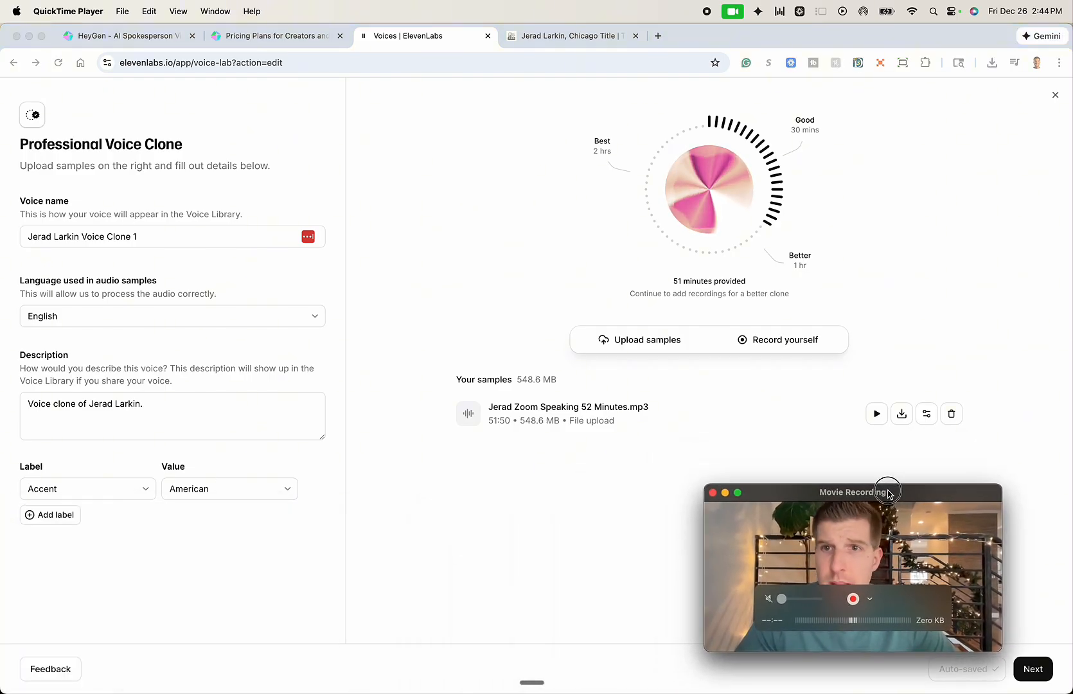
left_click(28, 122)
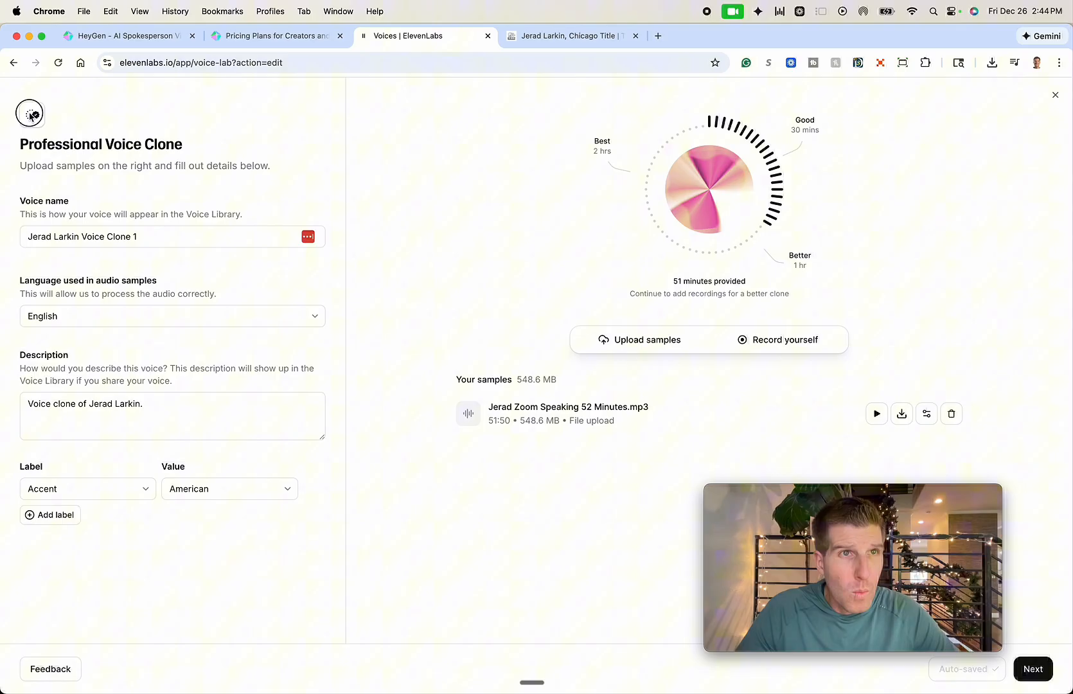
left_click(559, 38)
left_click(408, 37)
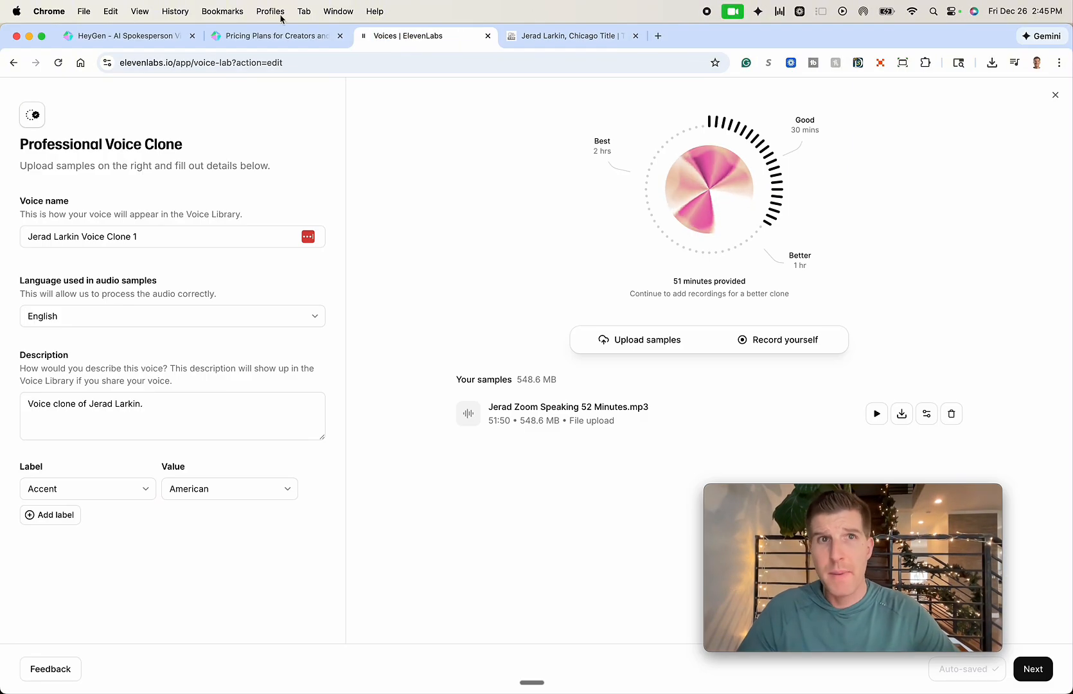
- Switch to HeyGen, review the avatar's and personal voices, and show the third-party voice integration before returning to the voice chooser
left_click(261, 36)
left_click(125, 37)
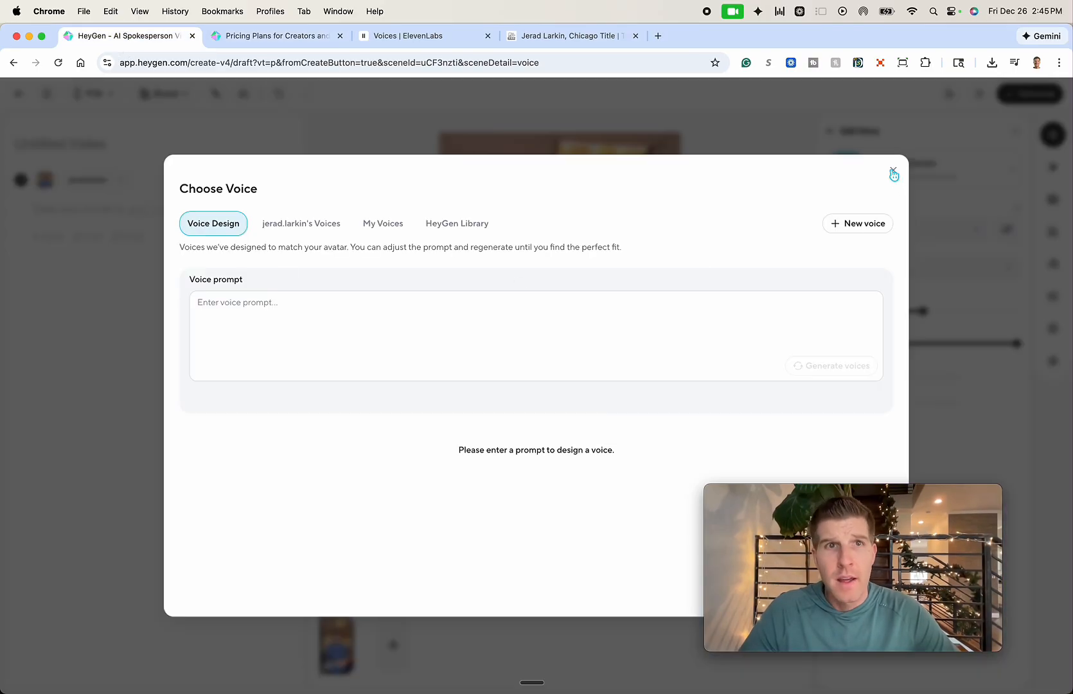
left_click(306, 225)
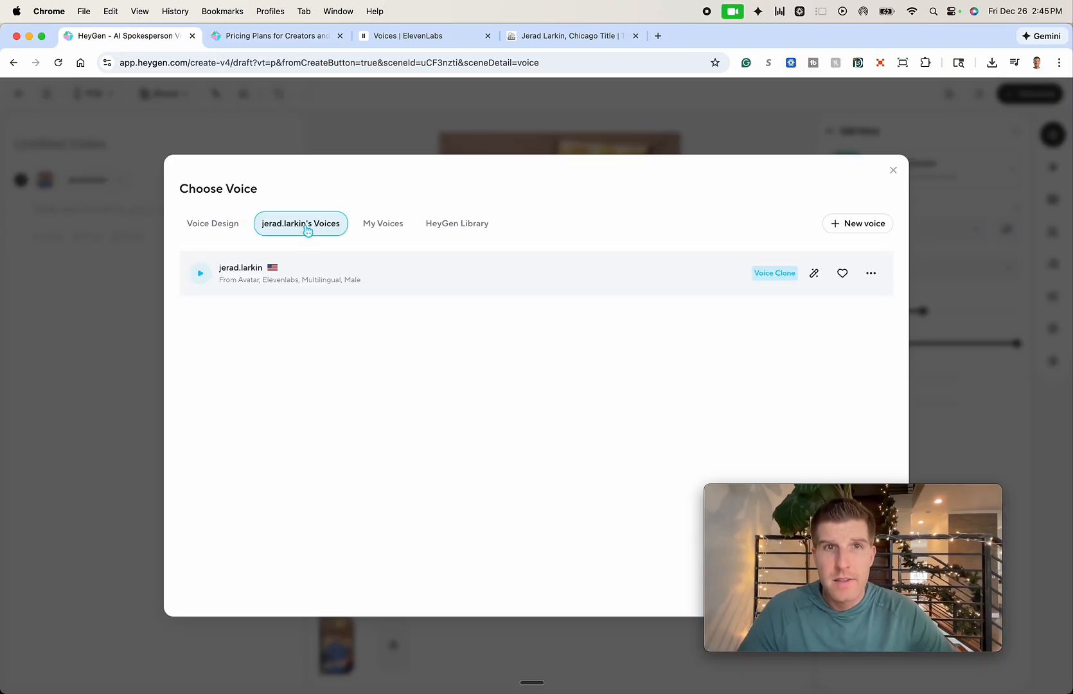
left_click(386, 222)
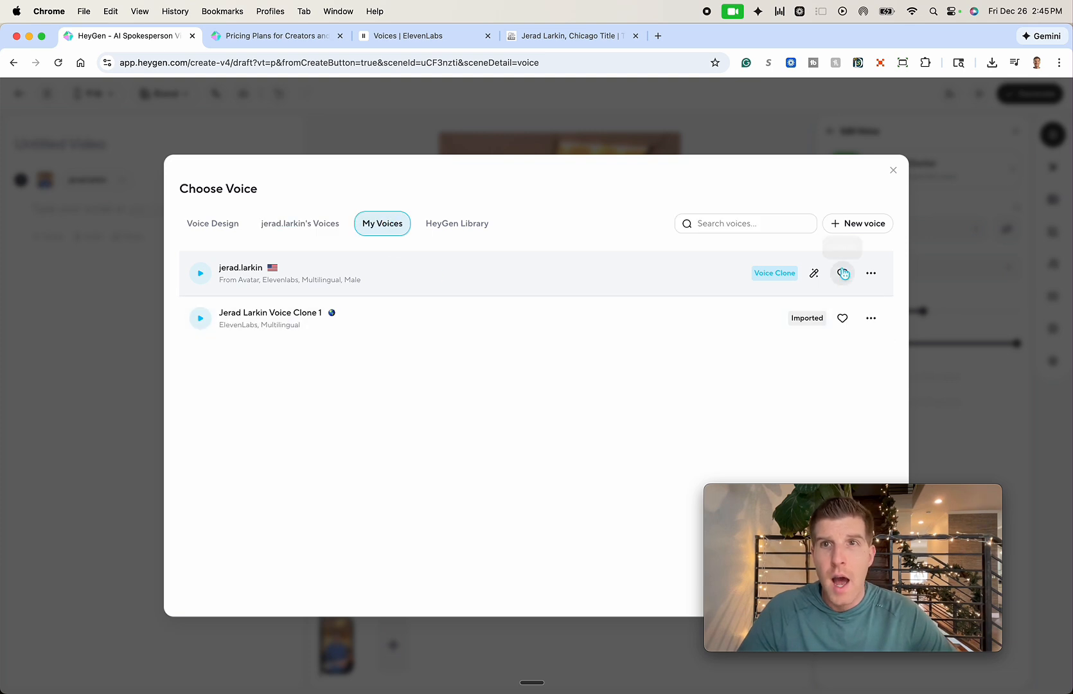
left_click(847, 223)
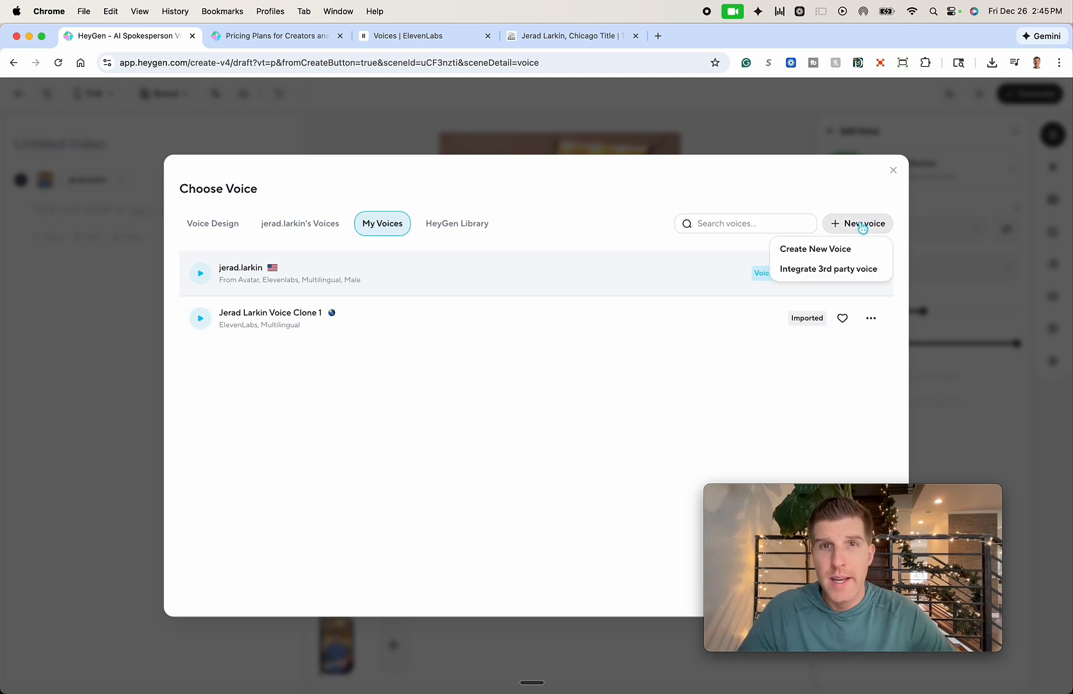
left_click(809, 270)
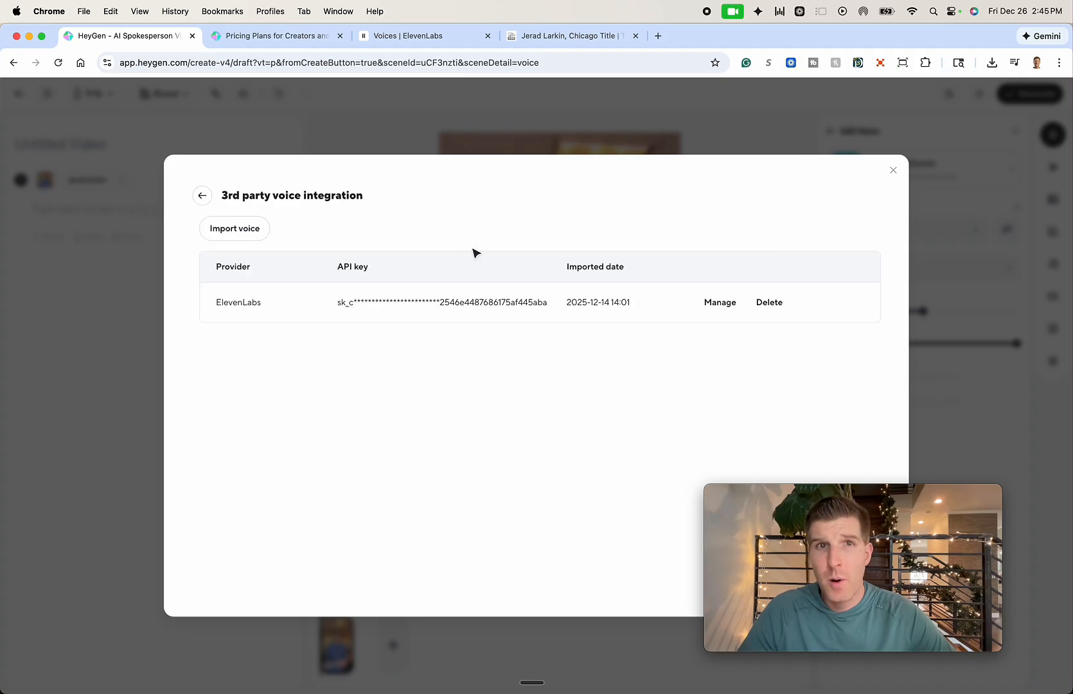
left_click(202, 195)
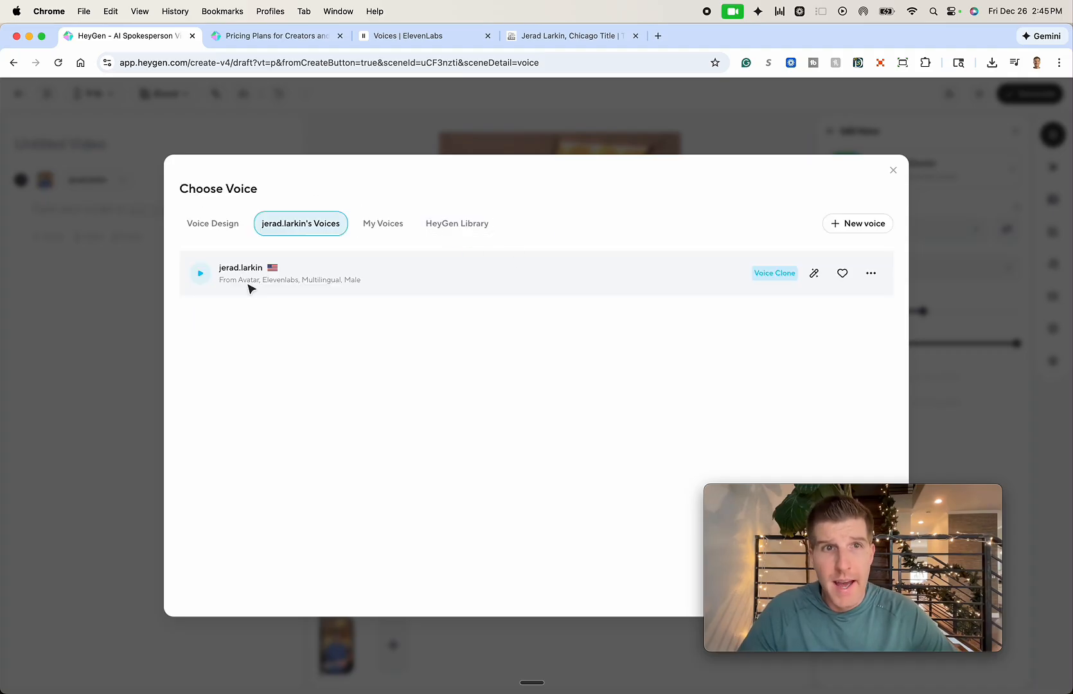
- Compare the samples of the avatar's own voice and the imported ElevenLabs clone, and assign the imported clone to Scene 1
left_click(388, 42)
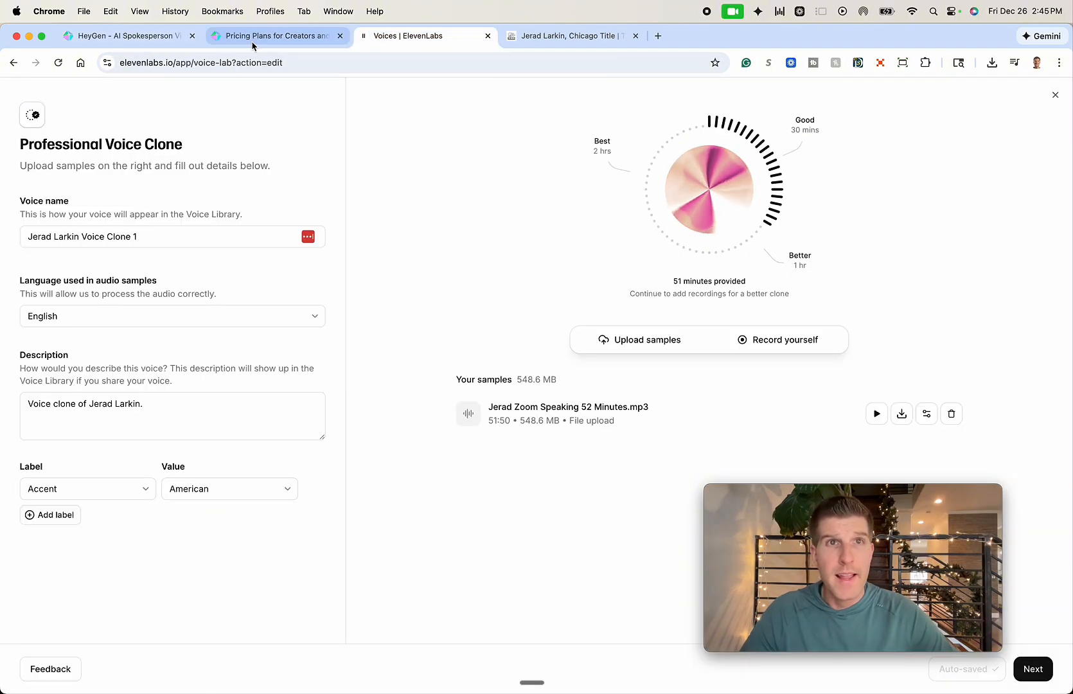
left_click(112, 37)
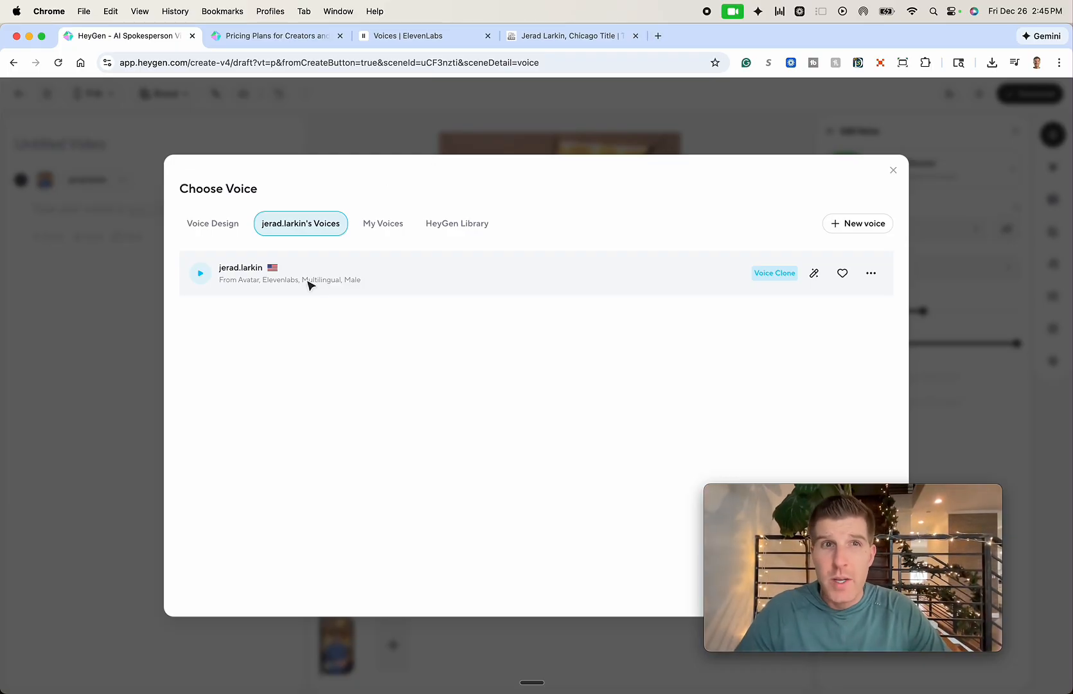
left_click(361, 225)
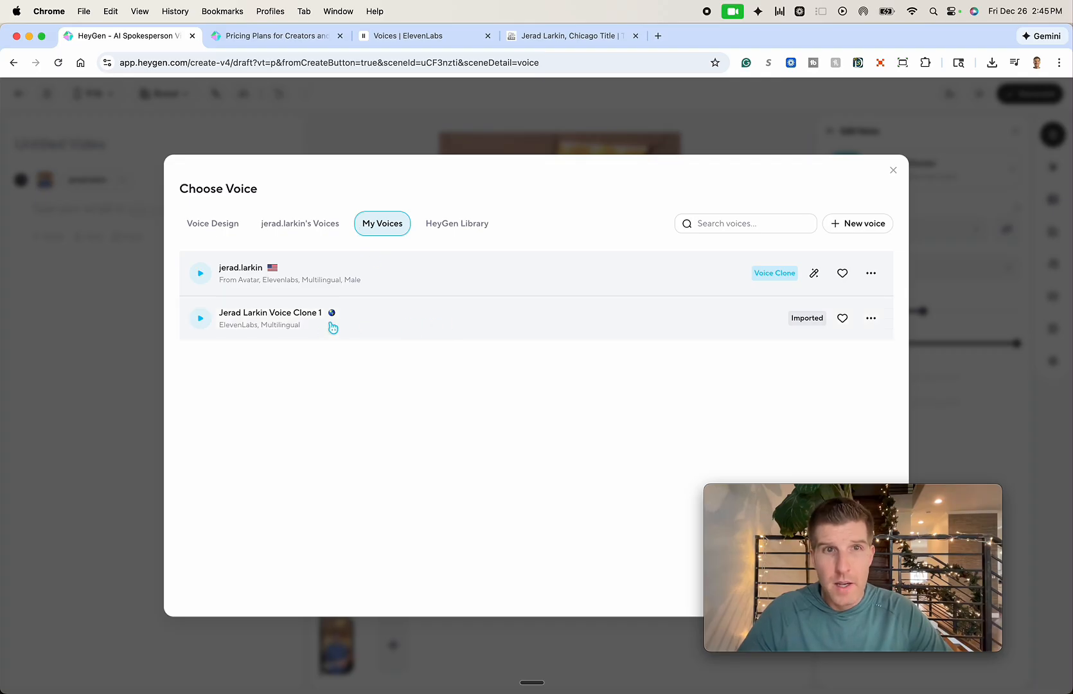
left_click(199, 324)
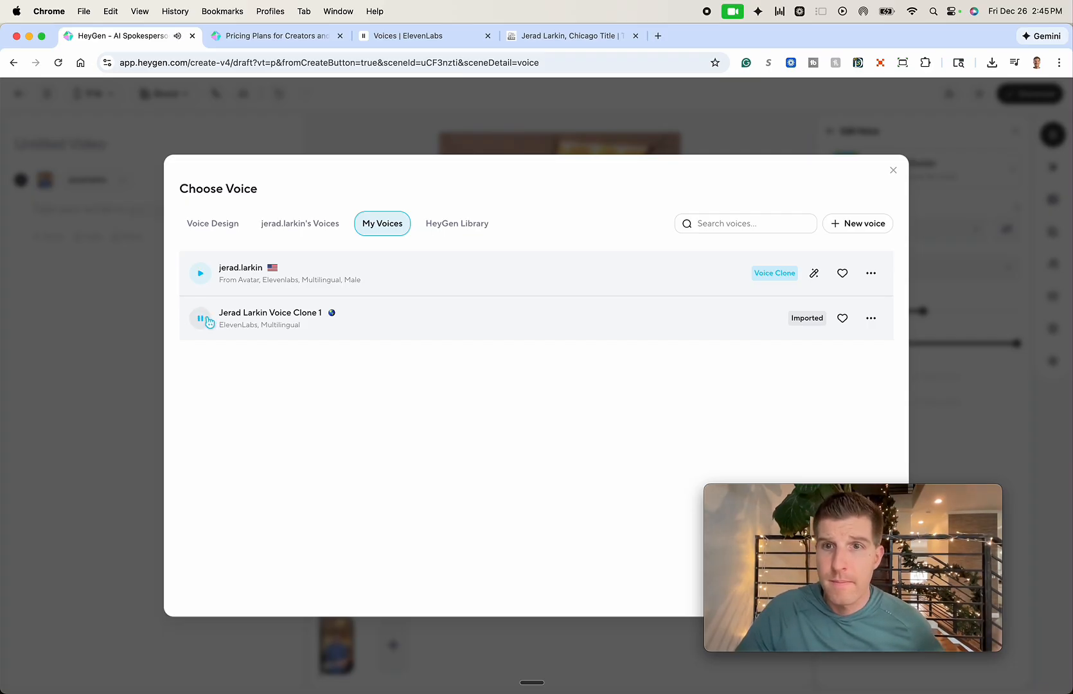
left_click(207, 321)
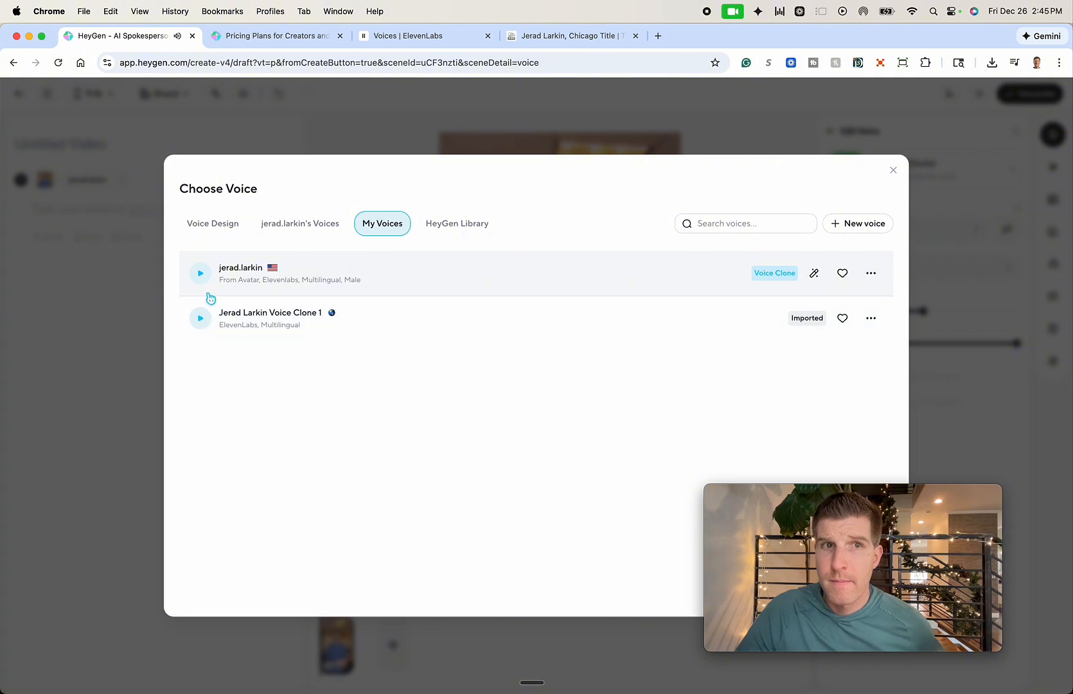
left_click(204, 277)
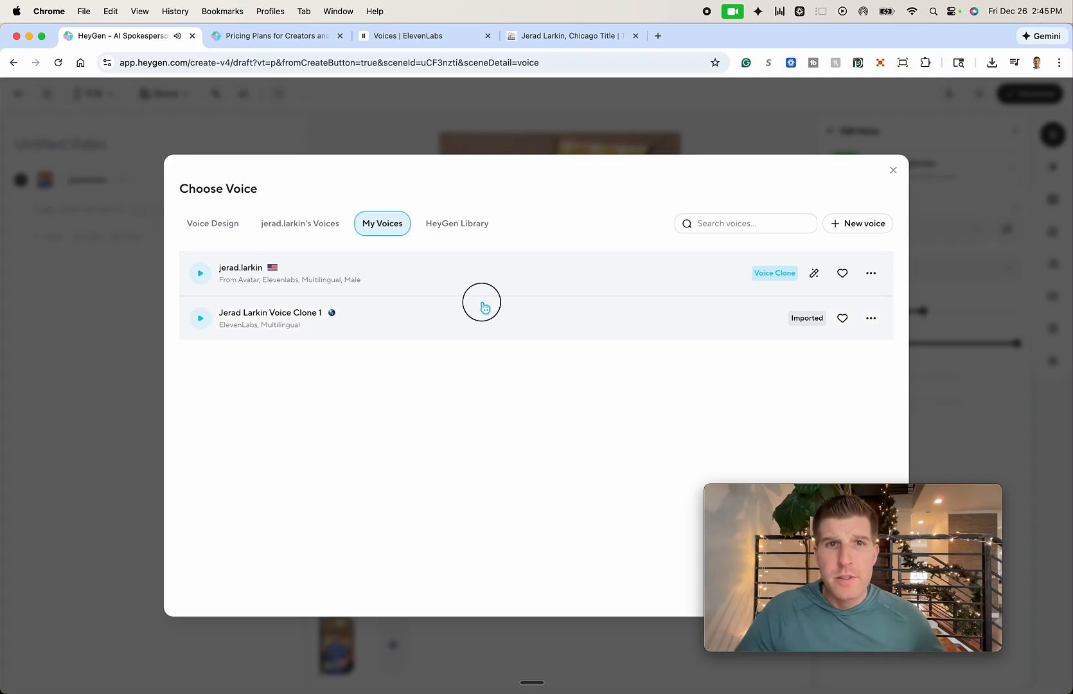
left_click(532, 302)
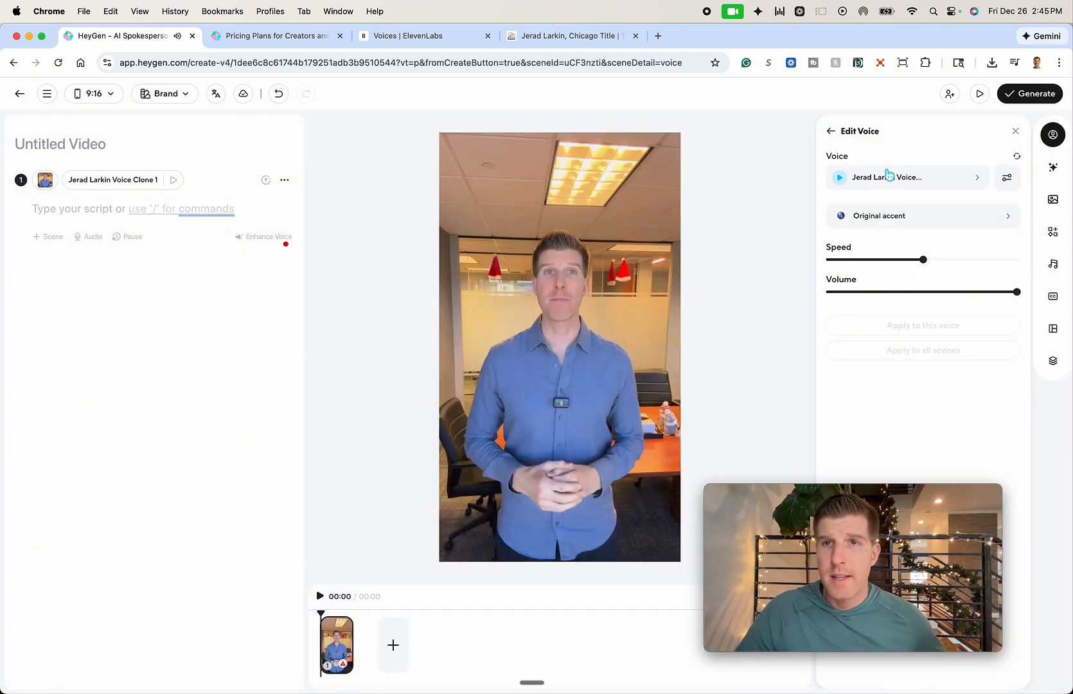
left_click(831, 130)
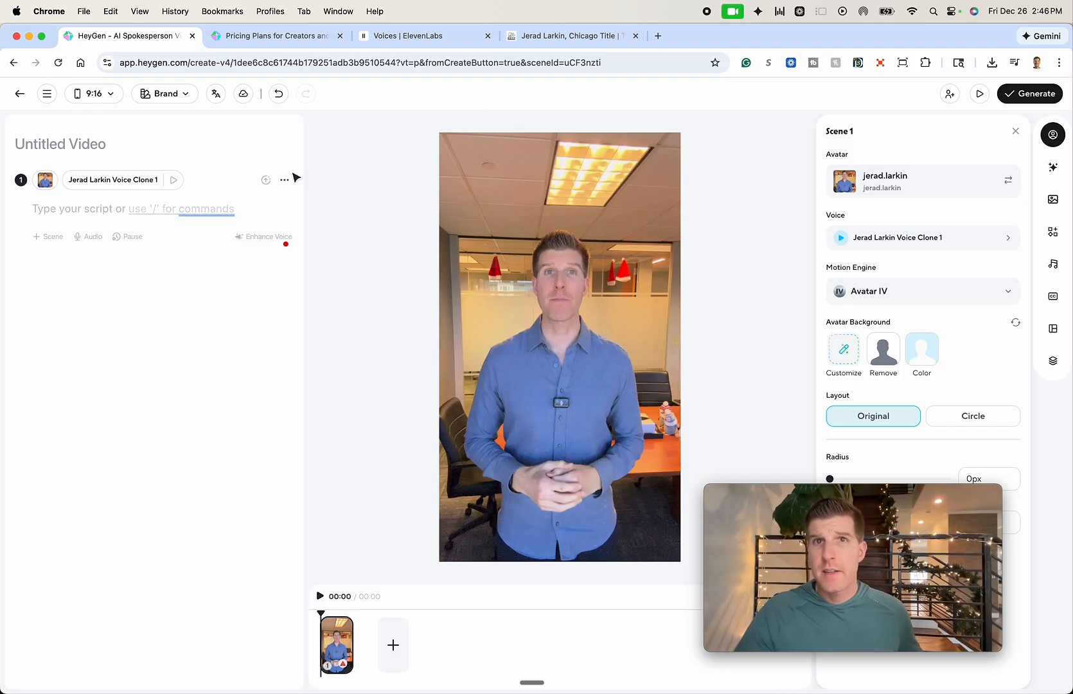
- Open ChatGPT in a new browser tab, go to the Video (Reels) Script Generator project, and view its project files
left_click(658, 36)
type("chat")
key("Return")
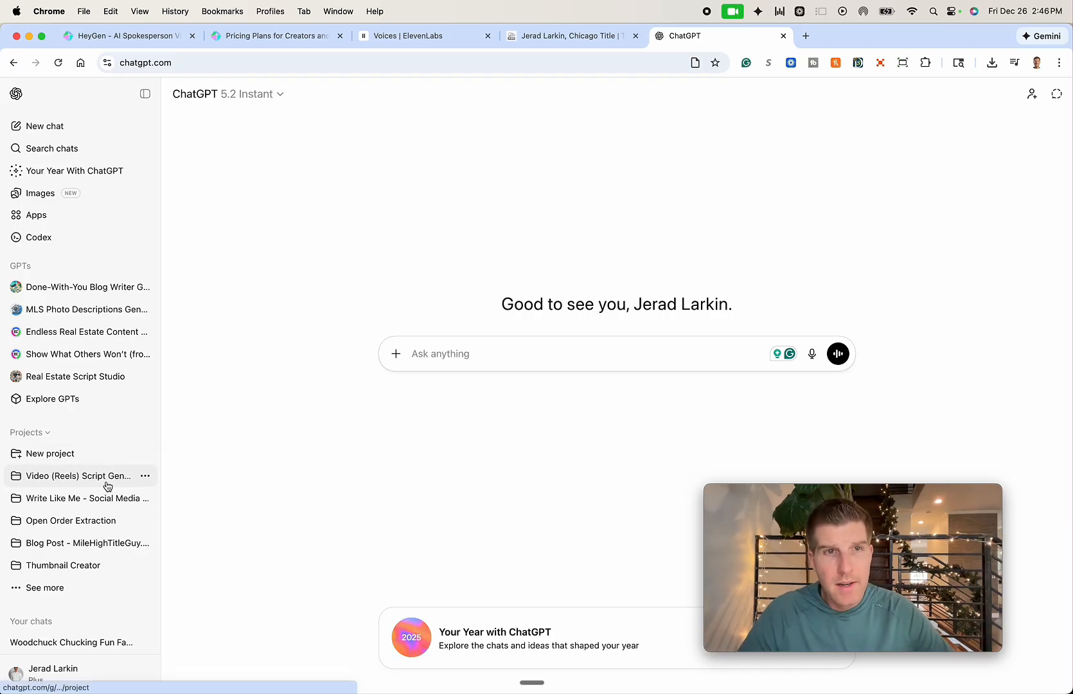
left_click(39, 476)
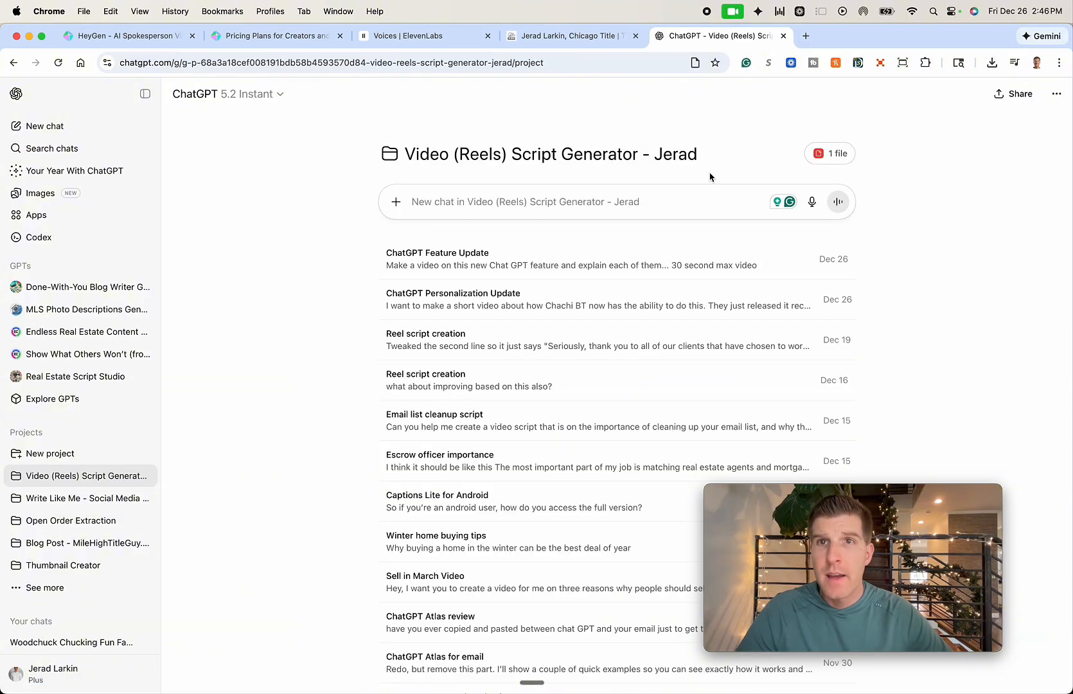
left_click(825, 154)
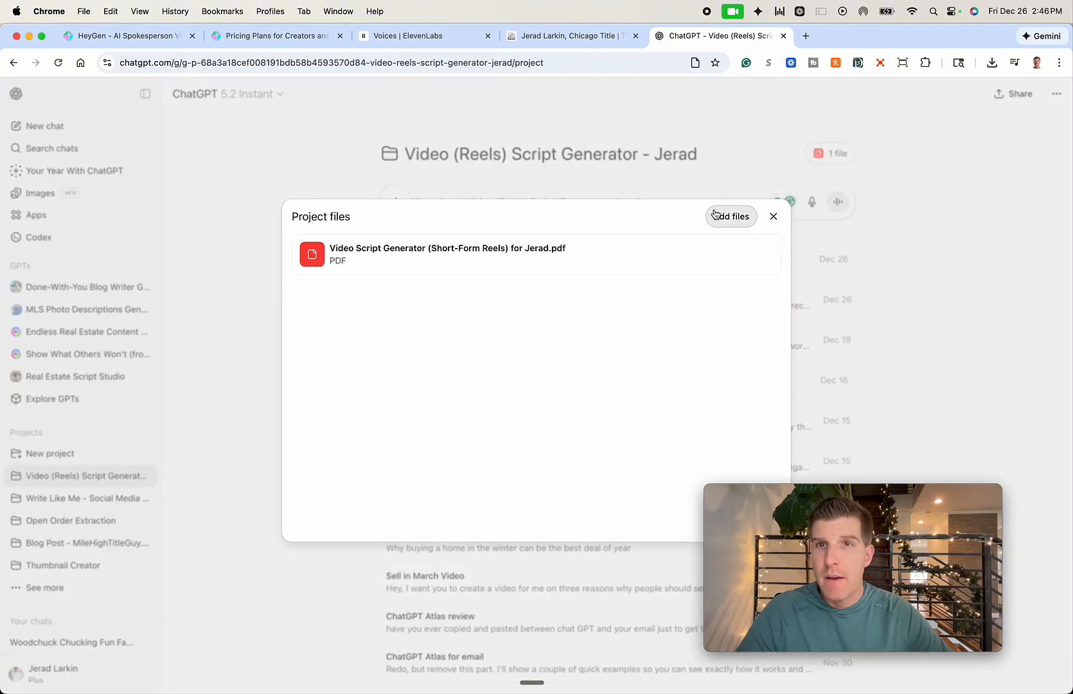
left_click(772, 215)
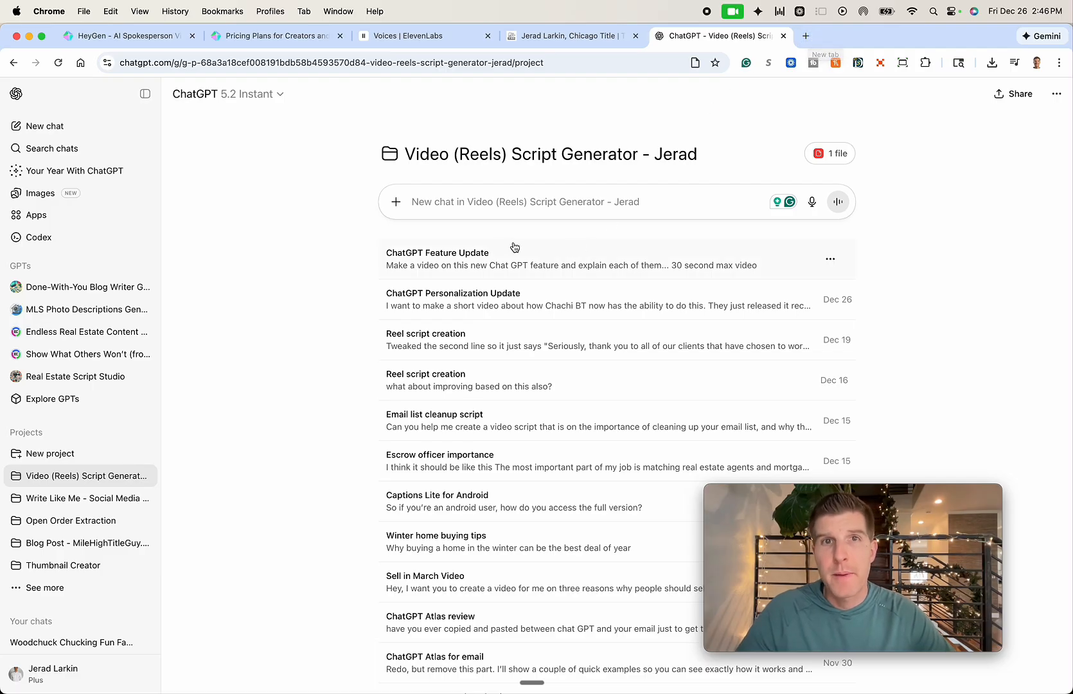
left_click(834, 155)
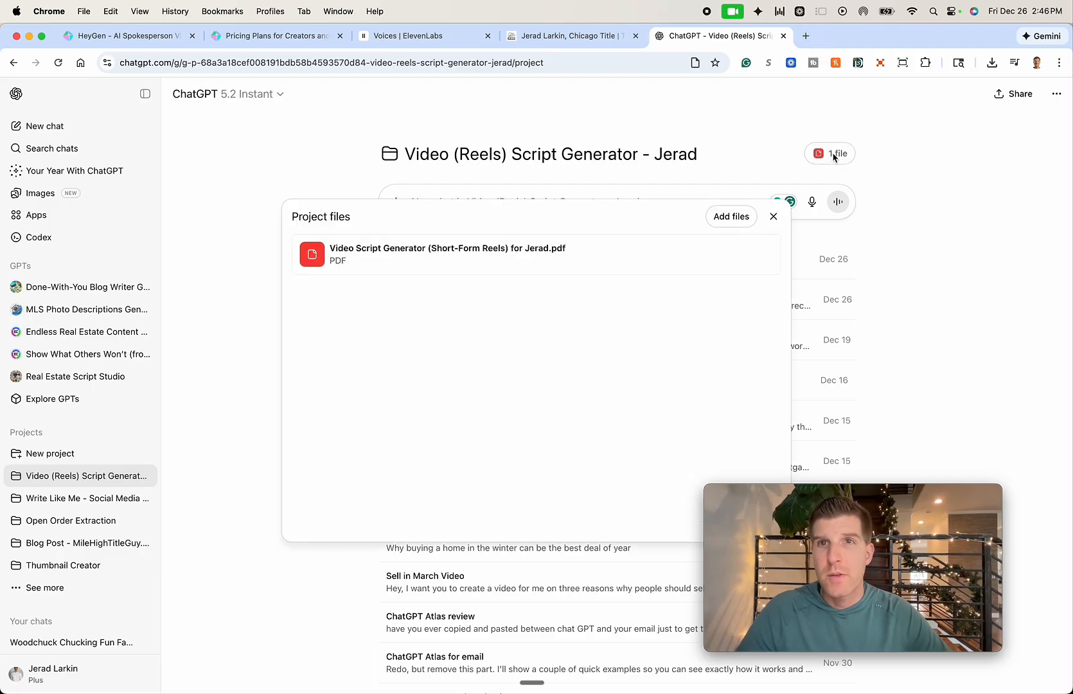
left_click(778, 213)
- Open the ChatGPT Feature Update chat and copy the script's opening lines, from "Ever notice this new dropdown" through "You now get three modes."
left_click(532, 261)
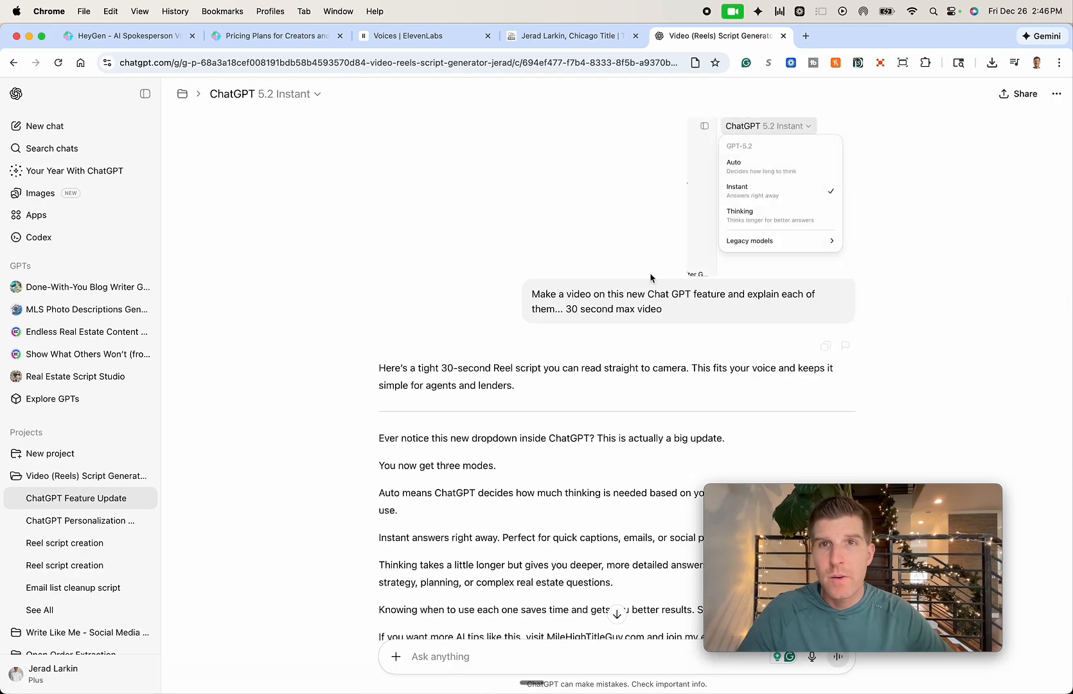
scroll(641, 328, "down", 5)
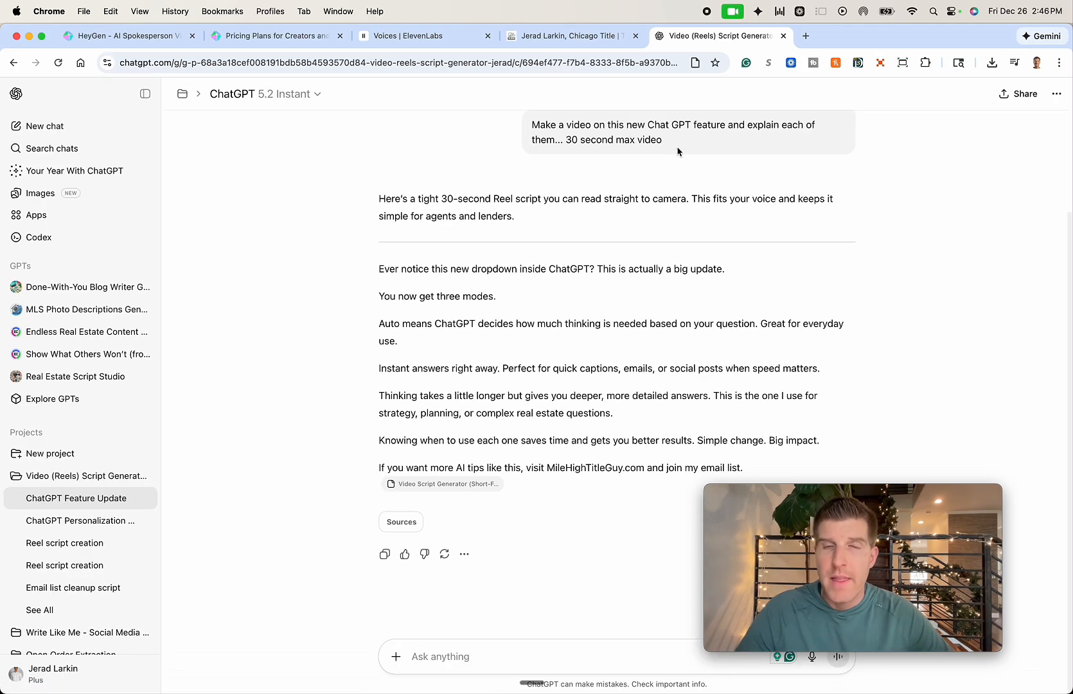
triple_click(414, 273)
left_click(557, 302, "shift")
key("super+c")
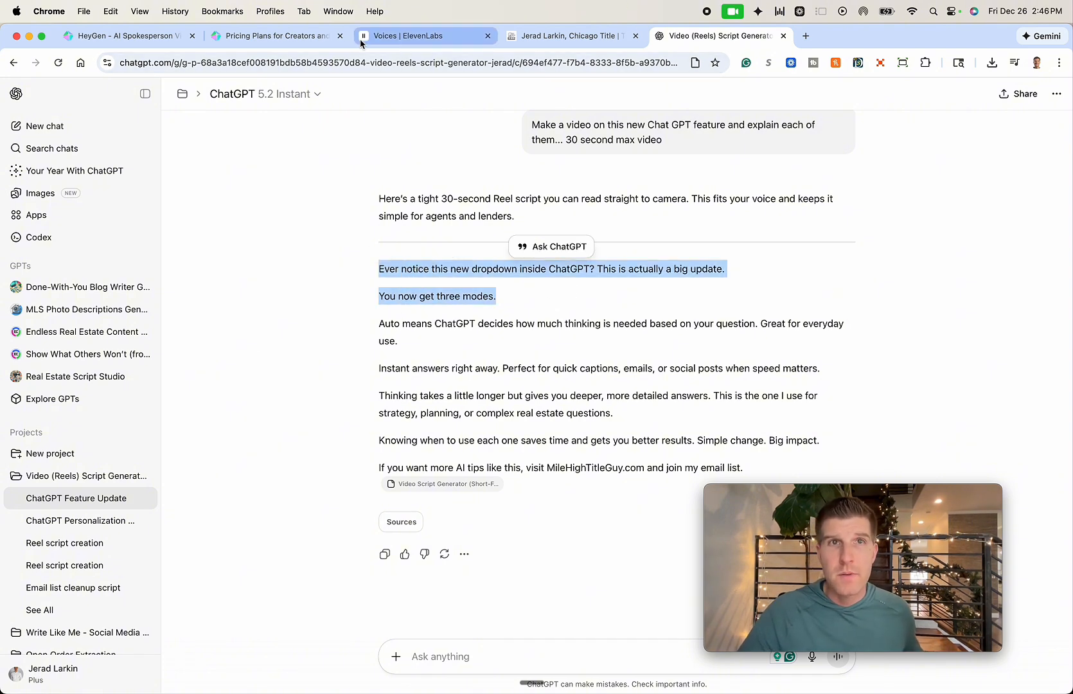
- Switch to HeyGen, close the pricing page, and paste the copied script lines into Scene 1
left_click(226, 35)
left_click(145, 37)
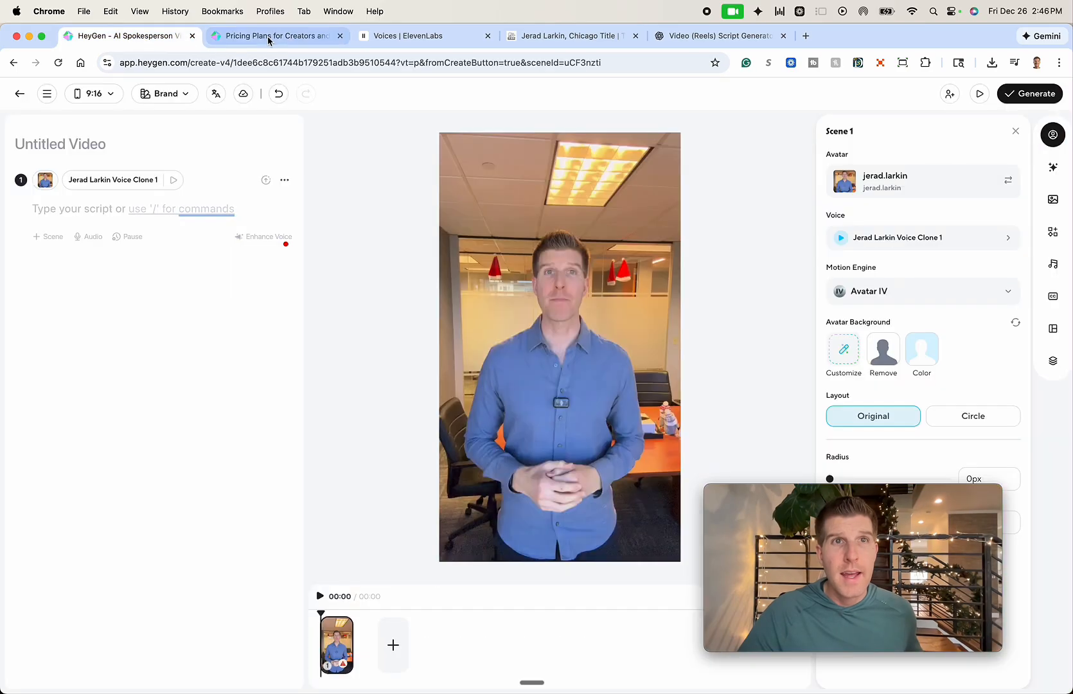
left_click(340, 35)
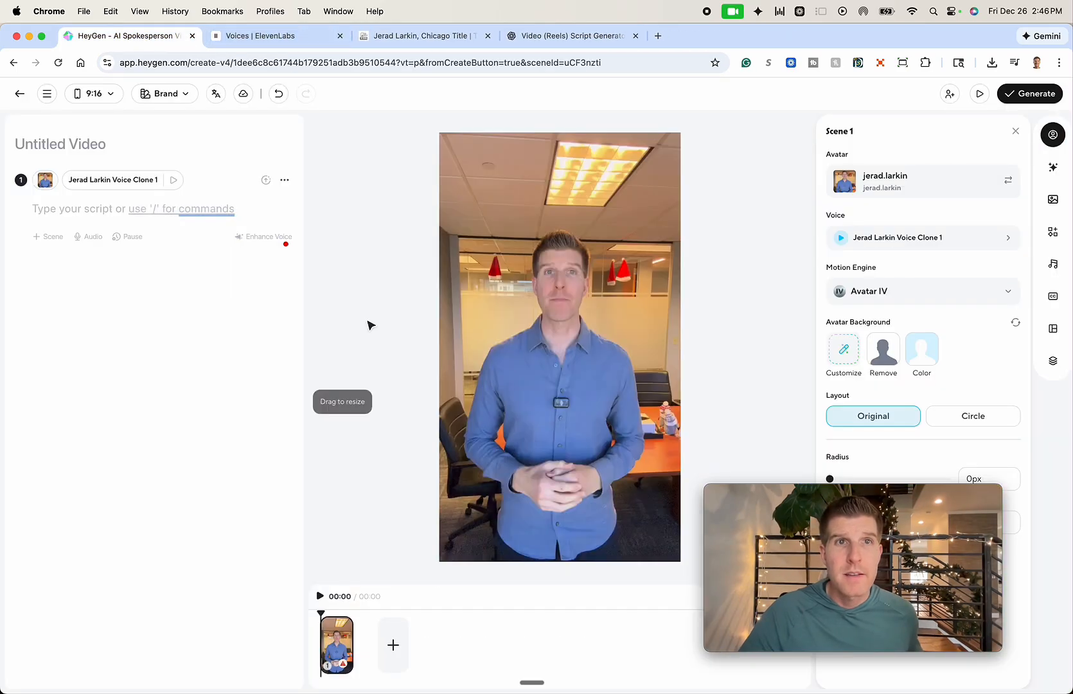
left_click(67, 211)
key("super+v")
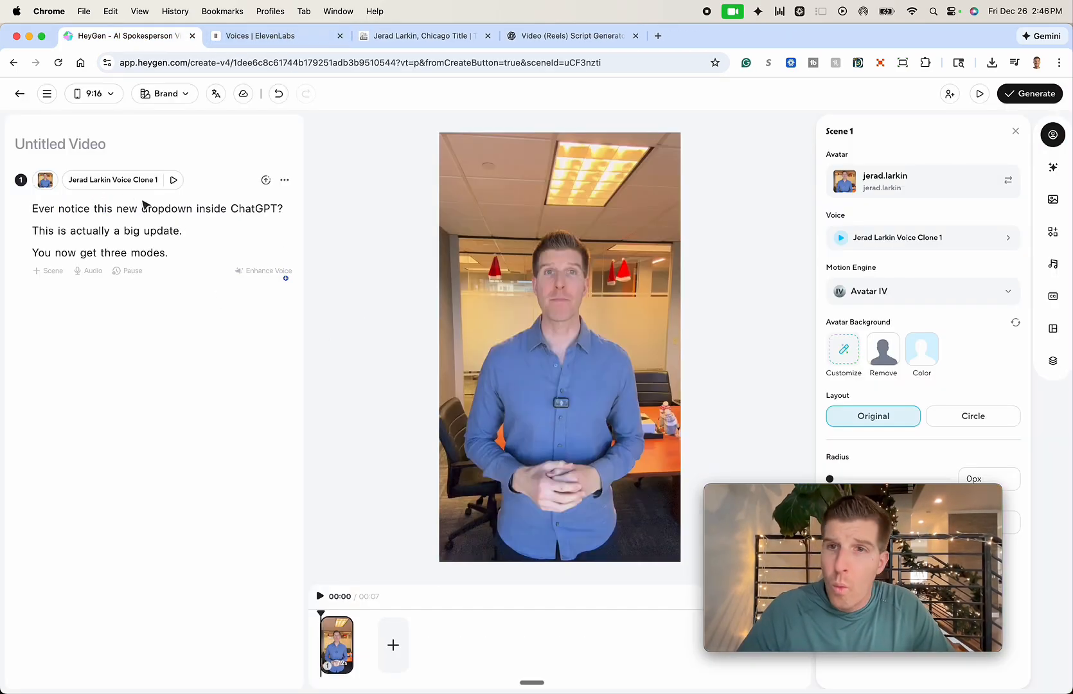
- Move the Movie Recording window off the Scene 1 settings and return focus to the browser
left_click_drag(874, 493, 186, 390)
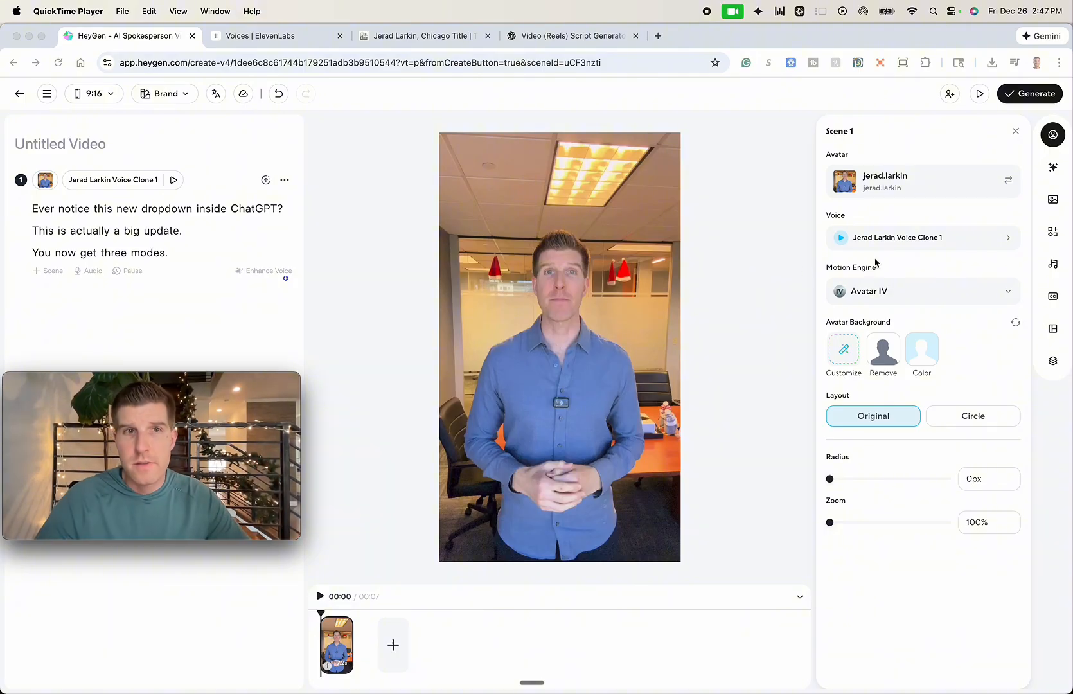
left_click(1016, 123)
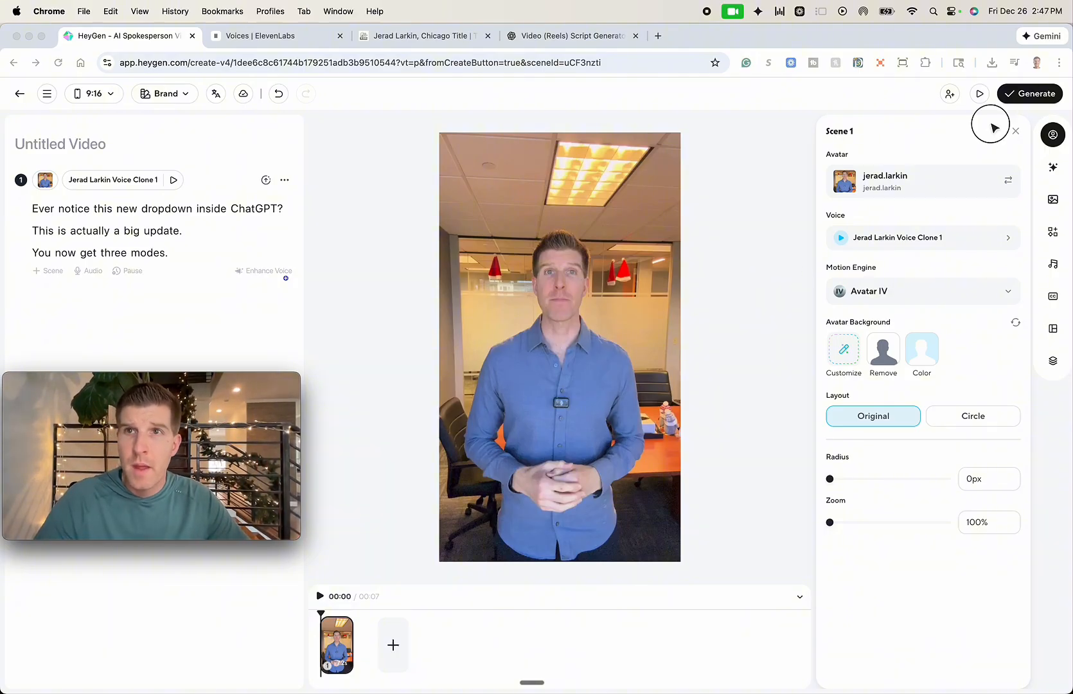
- Check the video generation settings, close them without submitting, and play the Scene 1 voice preview
left_click(1024, 95)
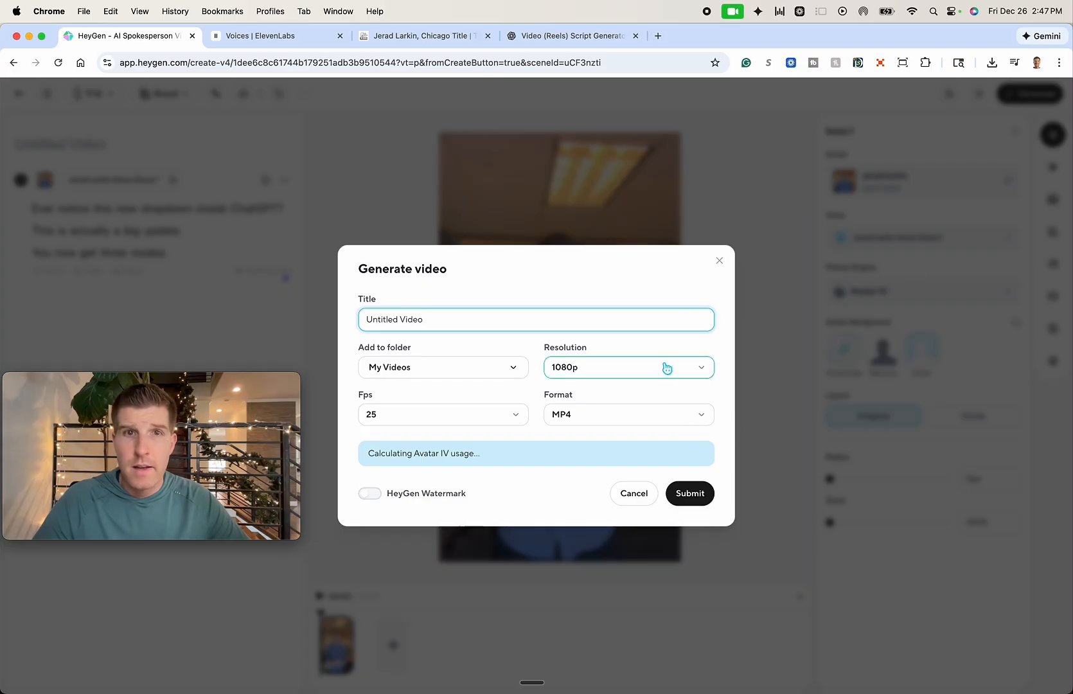
left_click(722, 262)
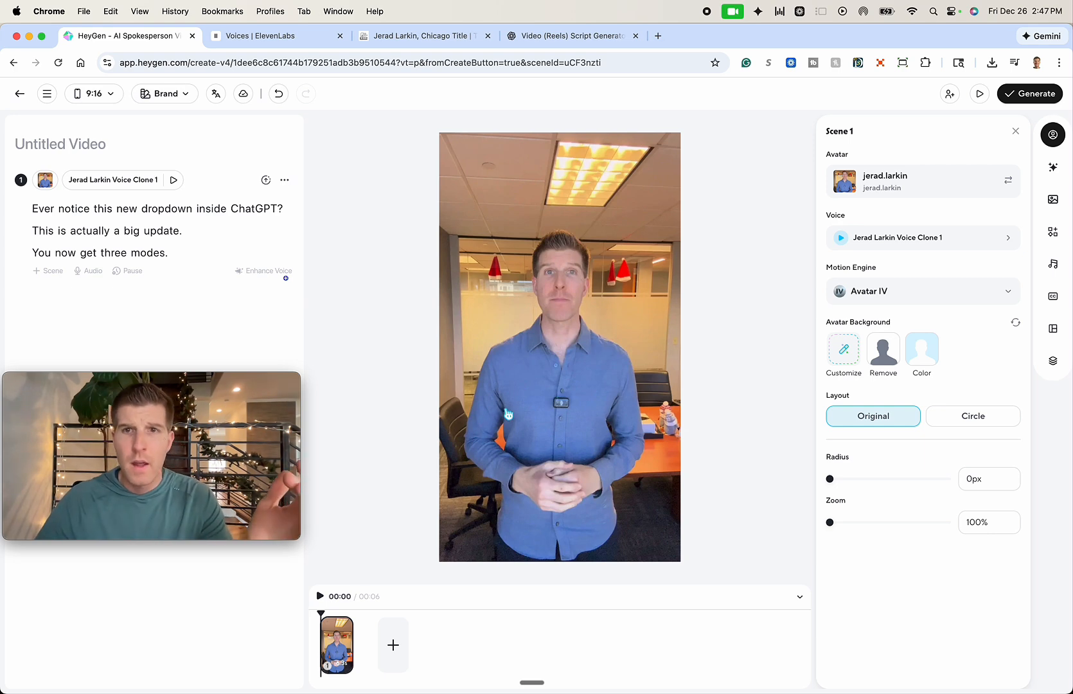
left_click(321, 598)
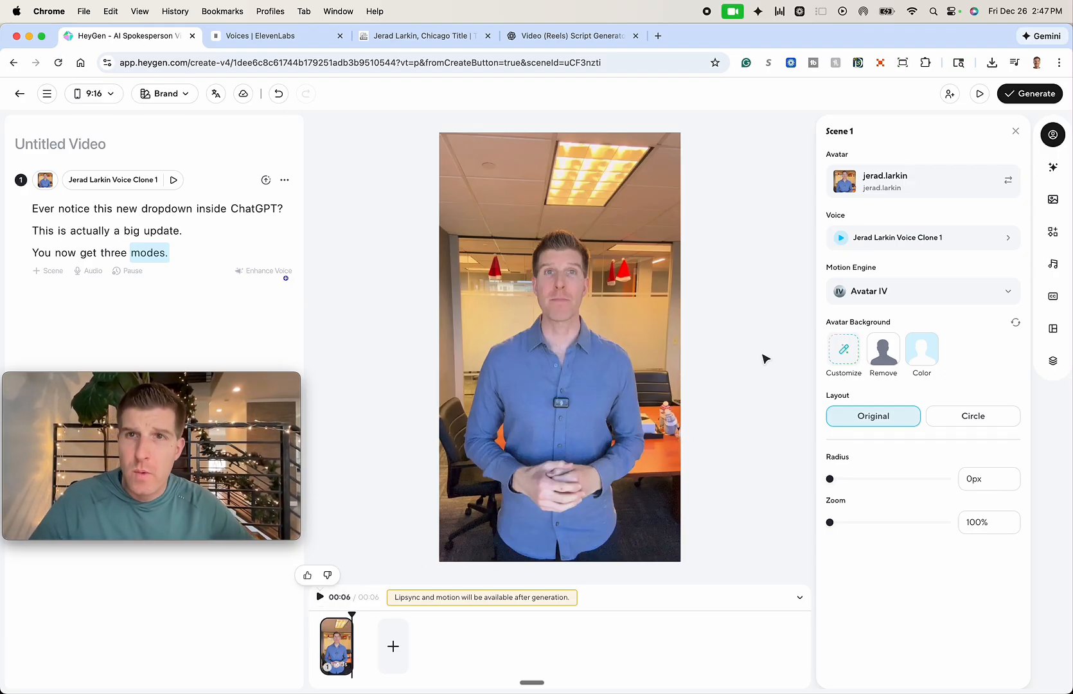
- Review the voice clone's accent choices and advanced voice engine settings, and return to the Scene 1 settings
left_click(905, 241)
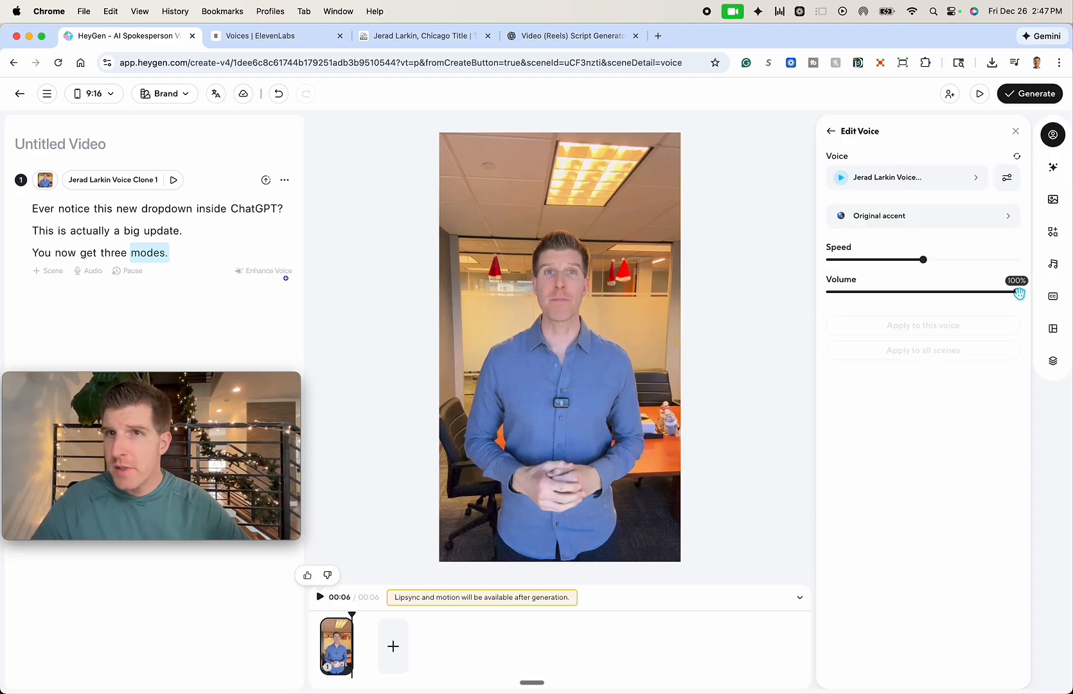
left_click(1011, 220)
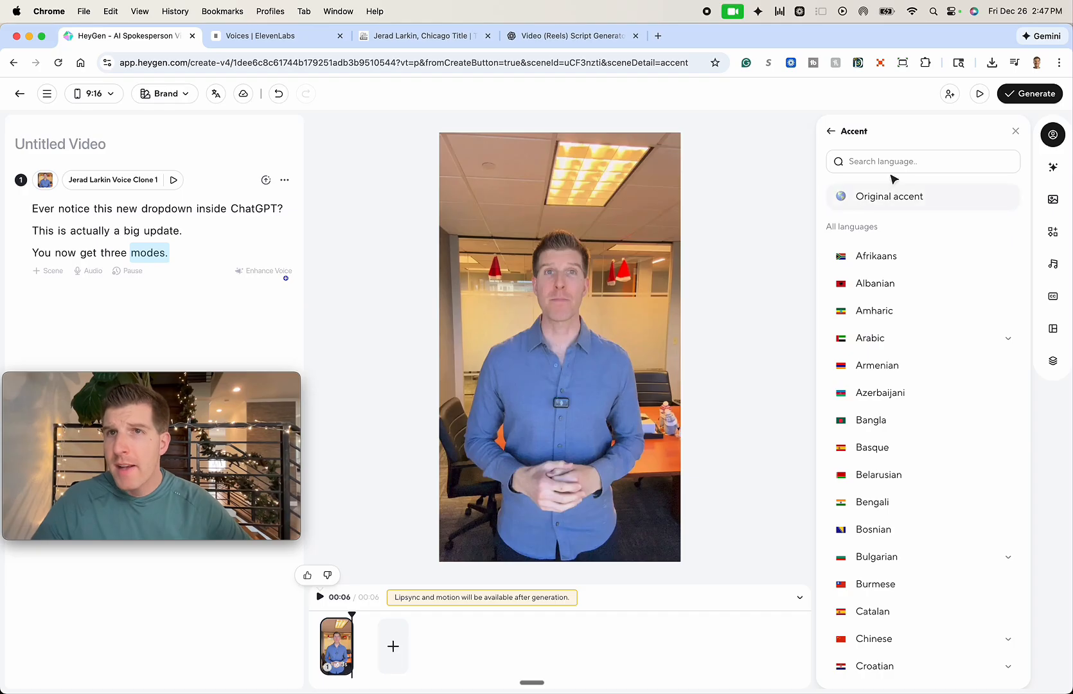
left_click(833, 132)
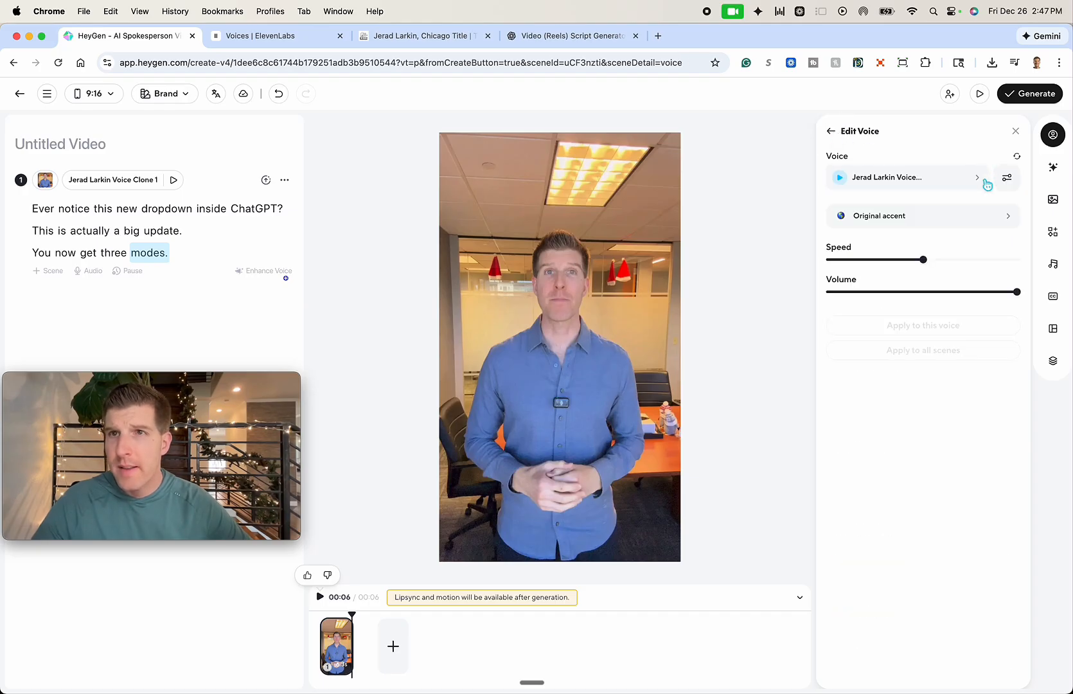
left_click(1007, 178)
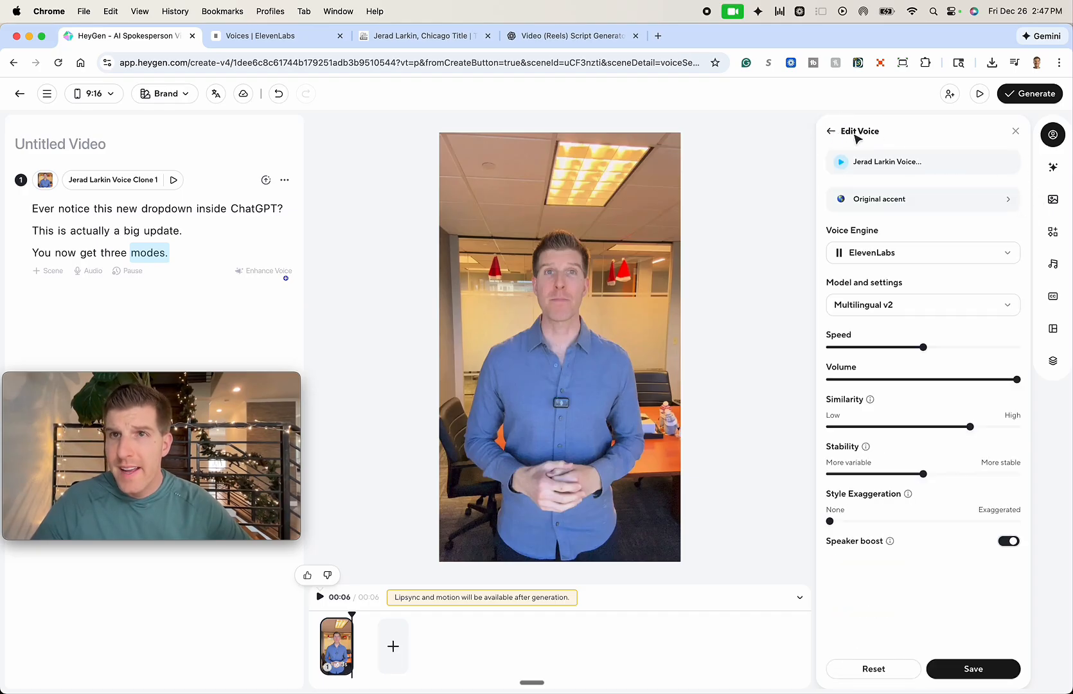
left_click(831, 131)
left_click(1007, 179)
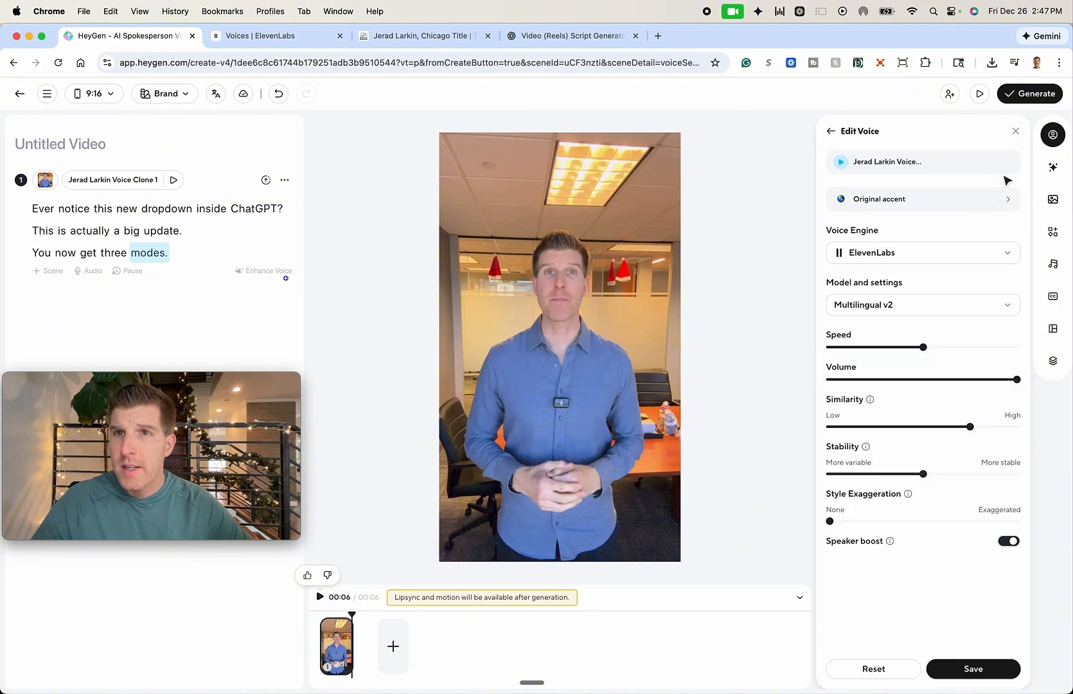
left_click(831, 133)
left_click(833, 133)
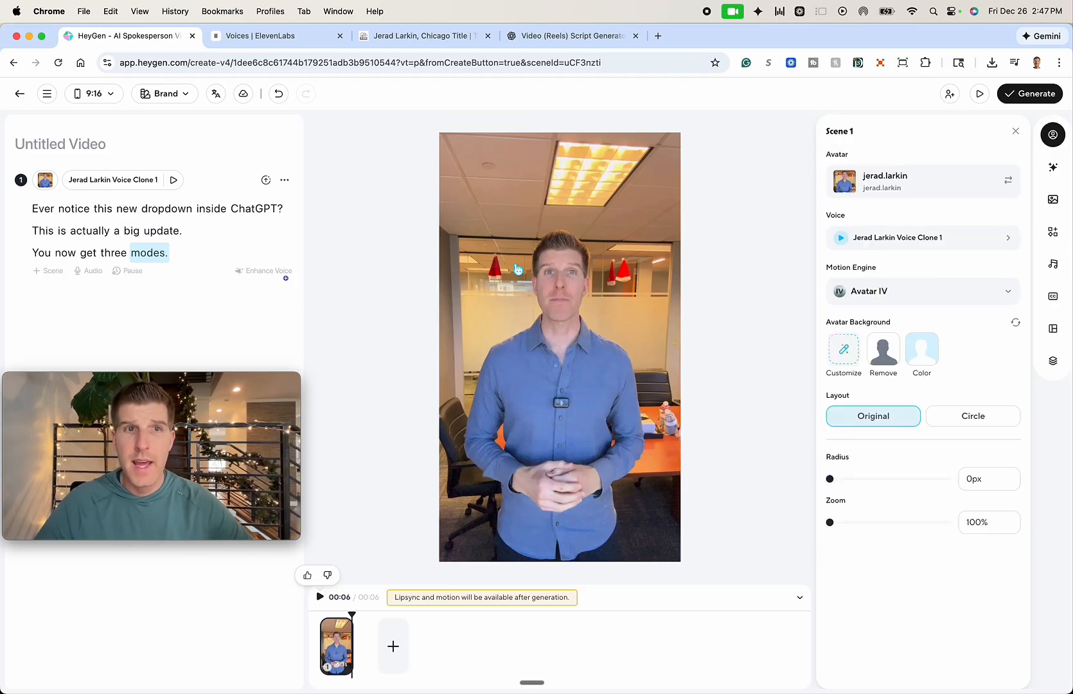
- Try to choose 4k resolution for the generated video, and dismiss the pricing plans
left_click(1022, 95)
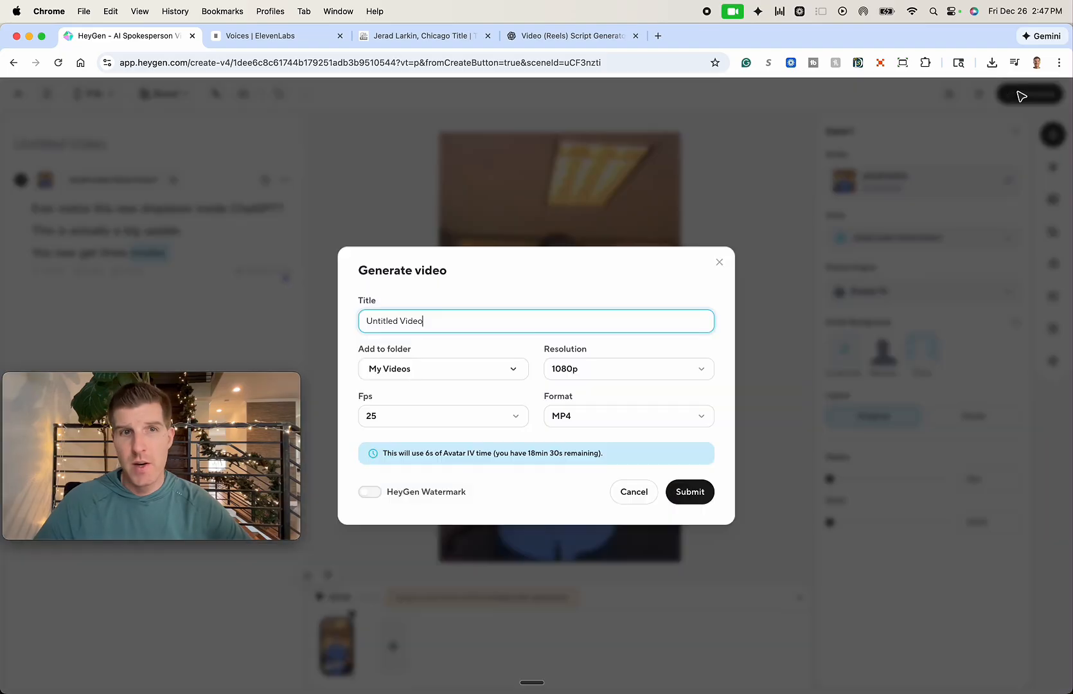
left_click(594, 374)
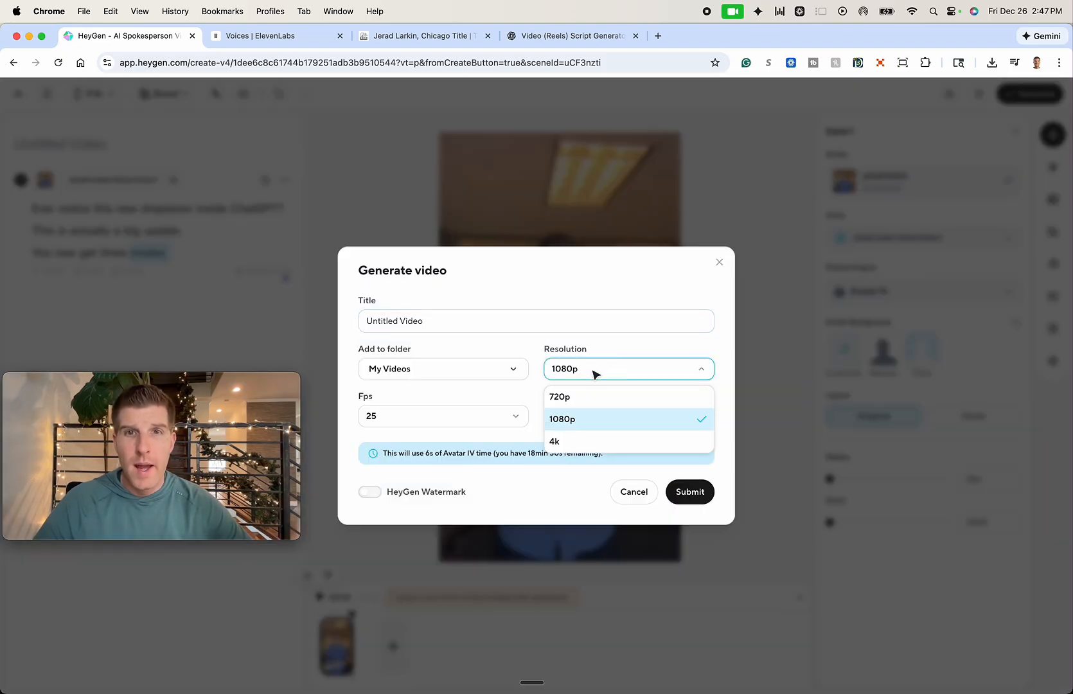
left_click(587, 443)
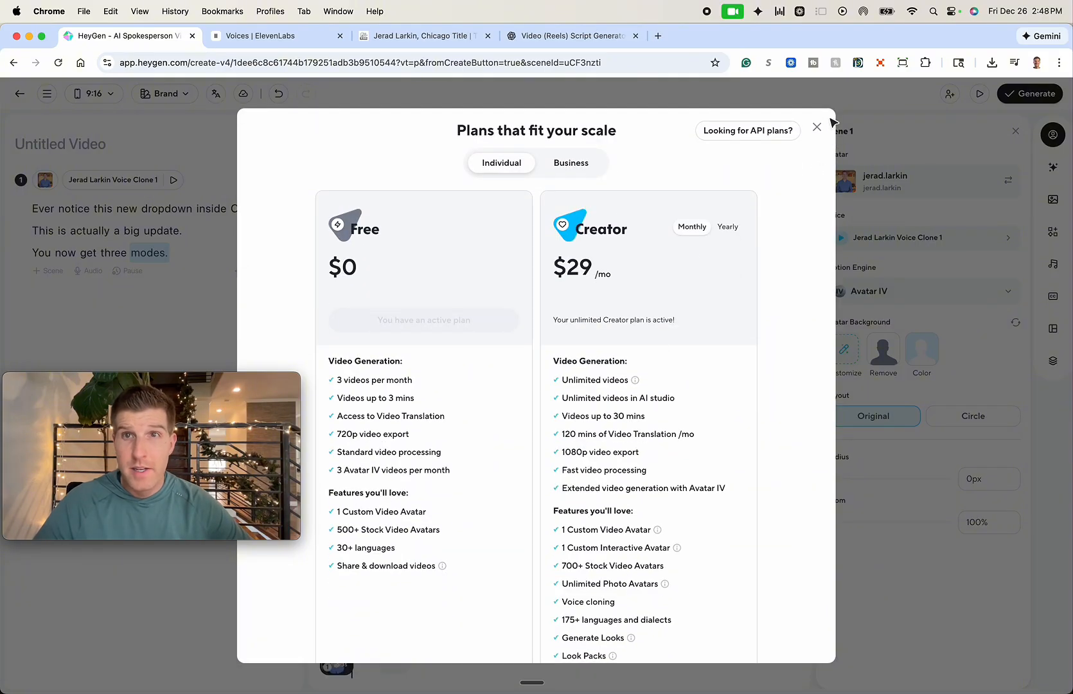
left_click(817, 127)
- Submit the untitled video for generation at 1080p and 25 fps in MP4 format, with the HeyGen watermark off
left_click(1032, 95)
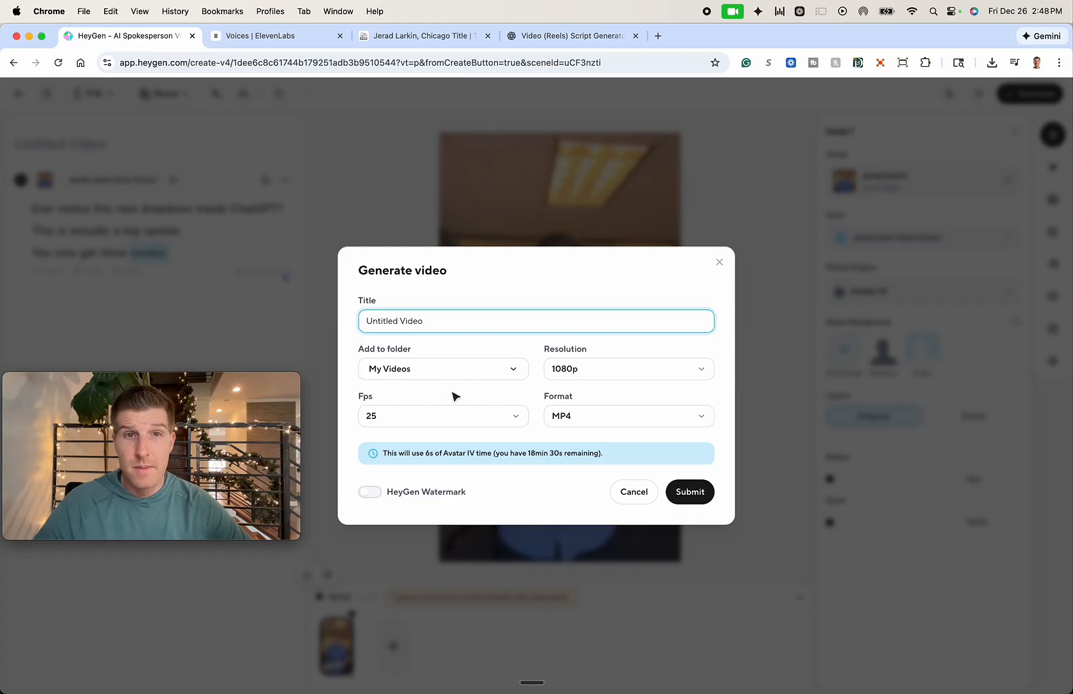
left_click(424, 416)
left_click(422, 416)
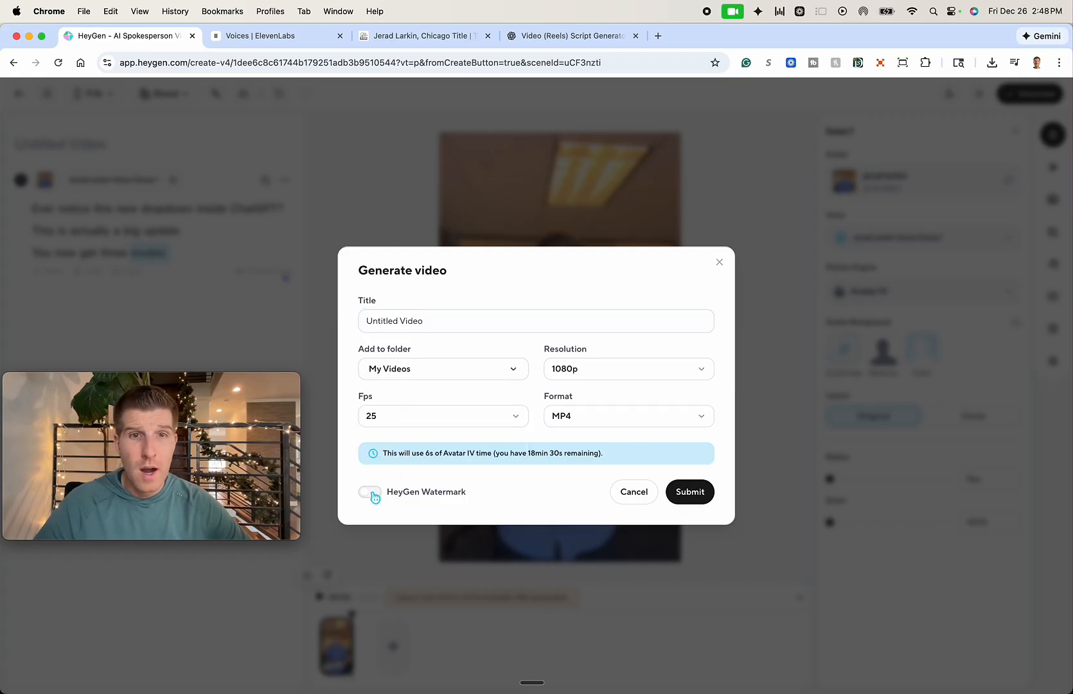
left_click(694, 495)
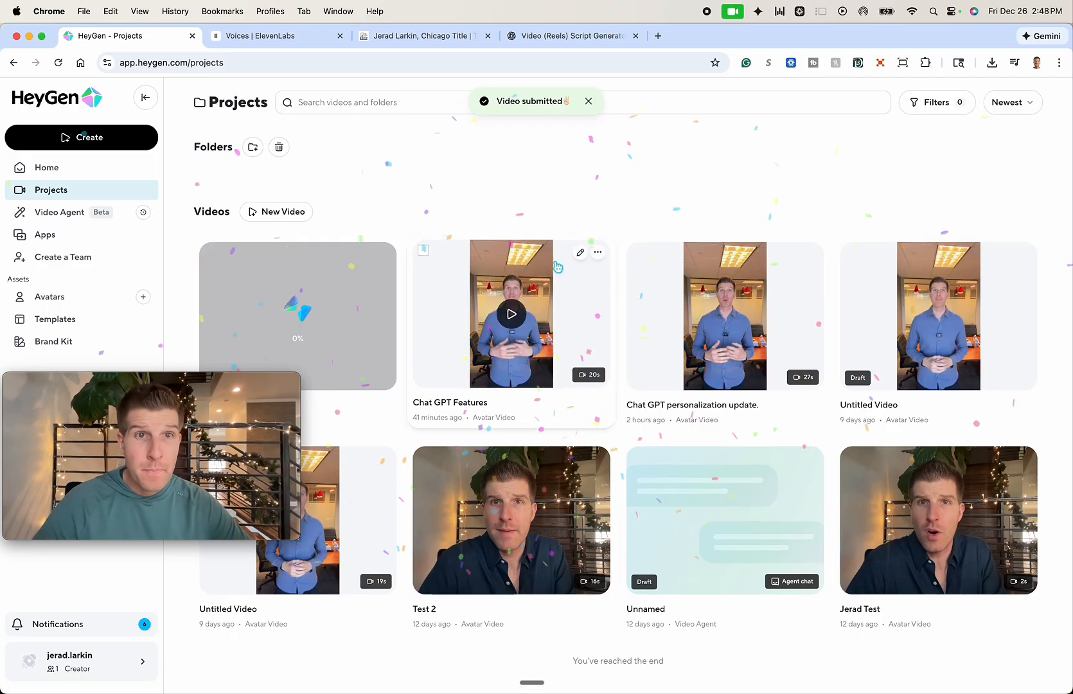
- Open the finished Chat GPT Features video from Projects, keep the webcam window clear of it, and play it to 00:14
left_click_drag(204, 382, 934, 125)
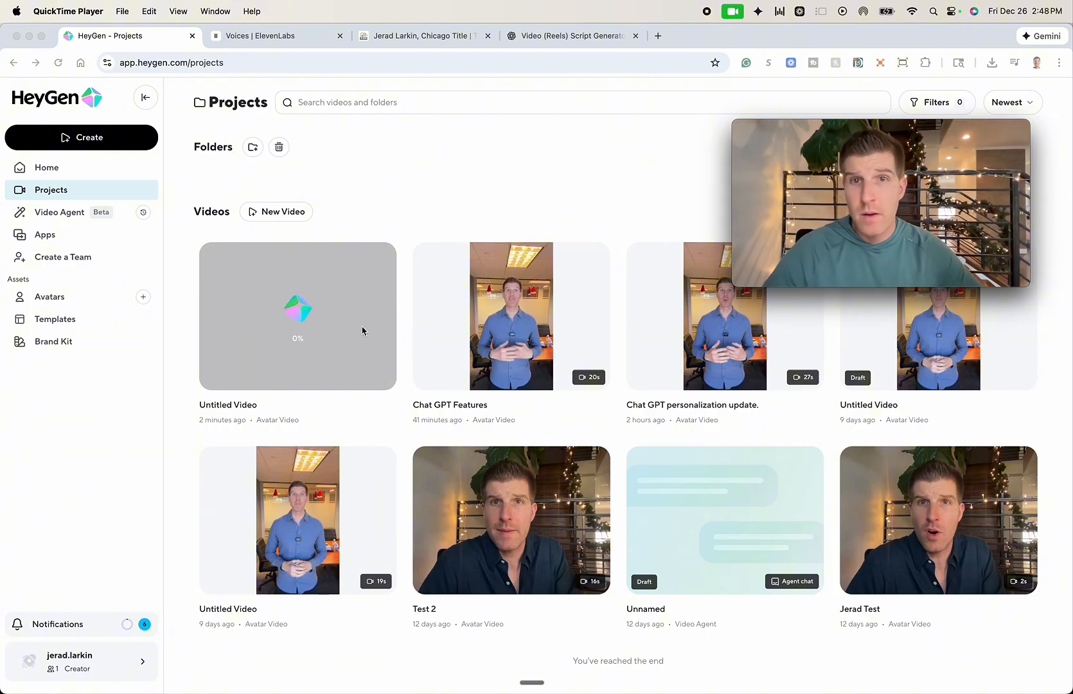
left_click(616, 97)
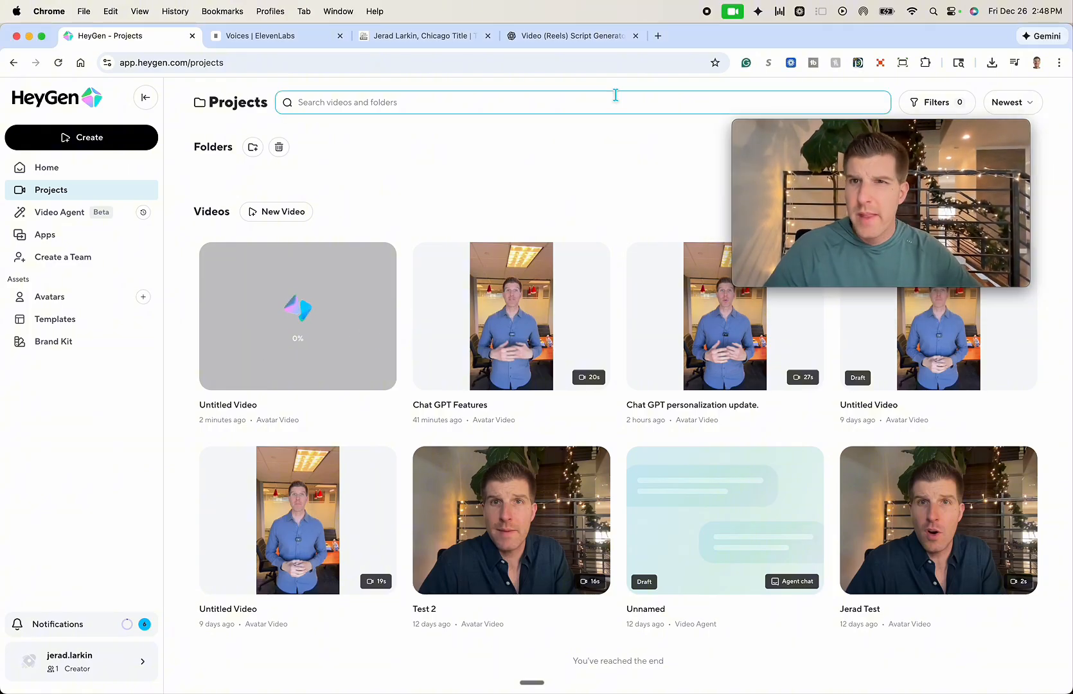
left_click(511, 317)
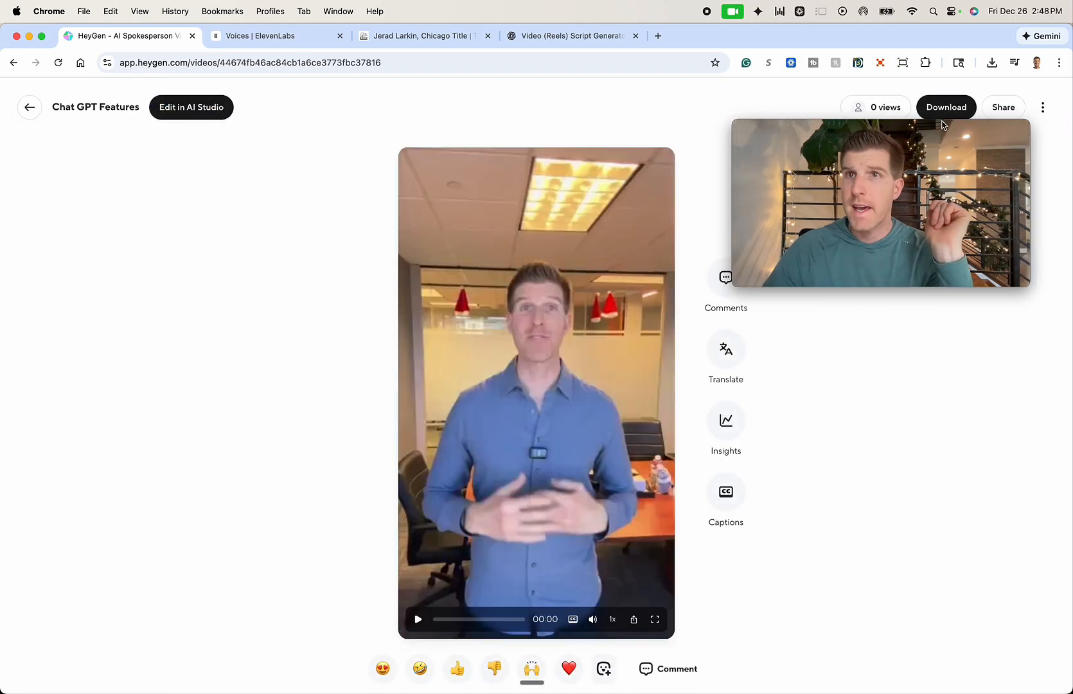
left_click_drag(928, 122, 243, 206)
left_click(416, 620)
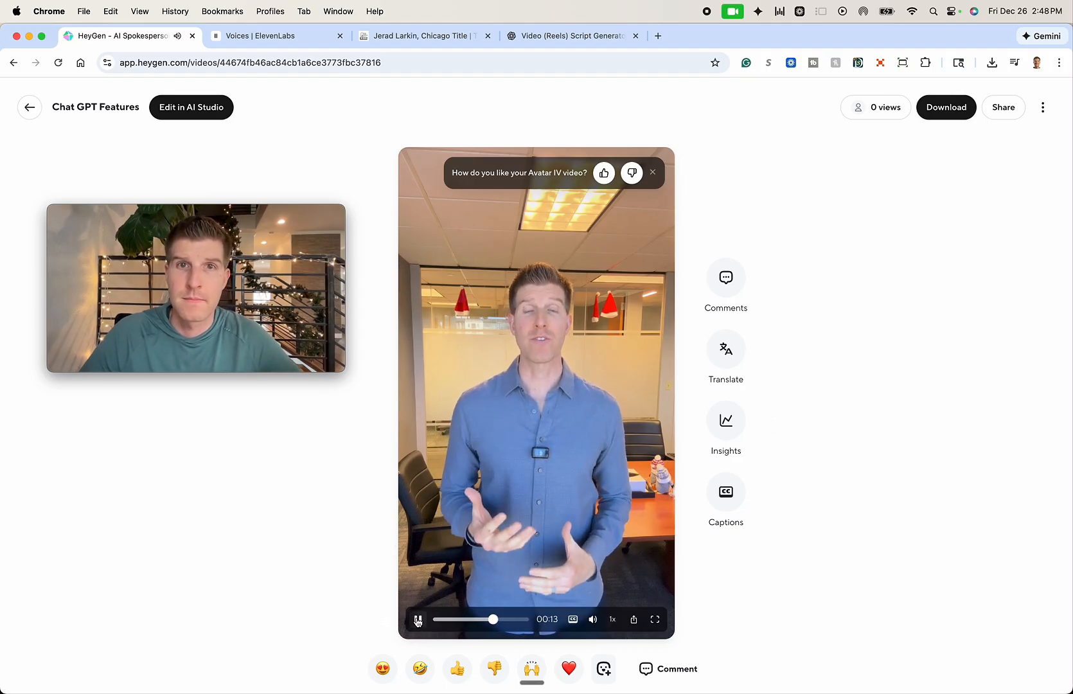
left_click(418, 620)
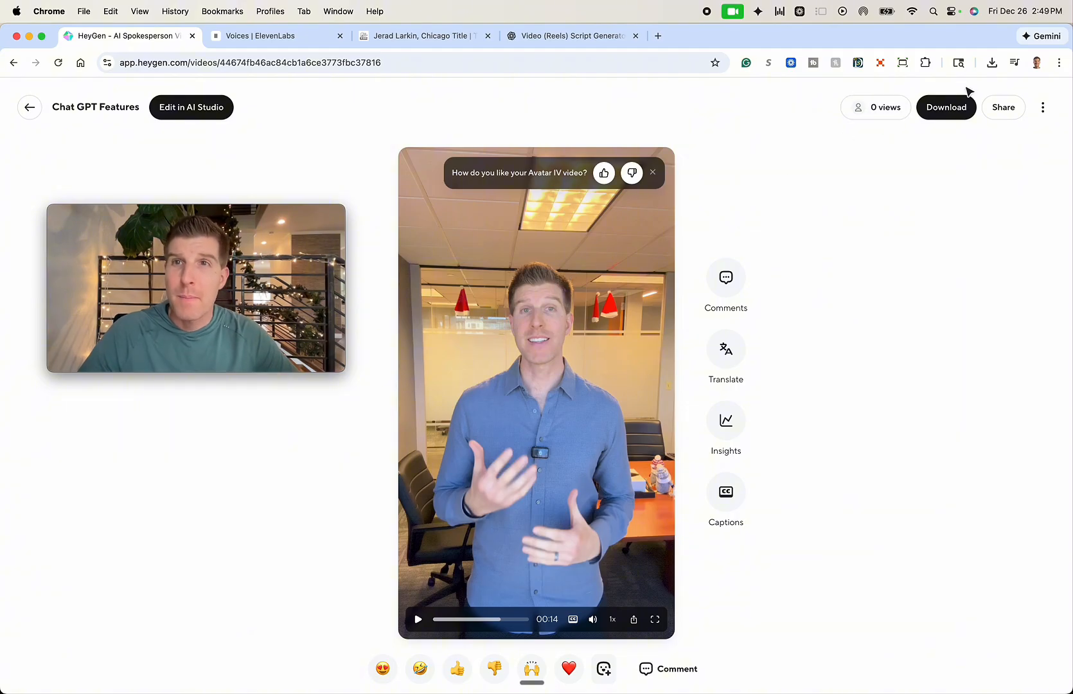
- Download the video to the Desktop as Chat GPT Features and close the download dialog
left_click(951, 107)
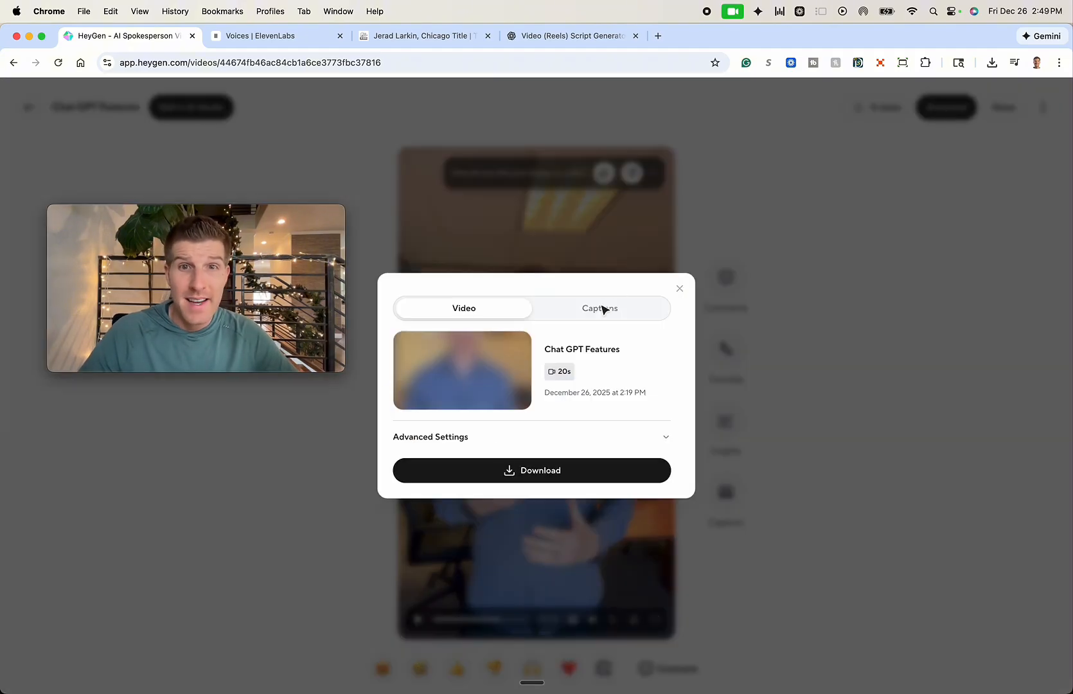
left_click(475, 472)
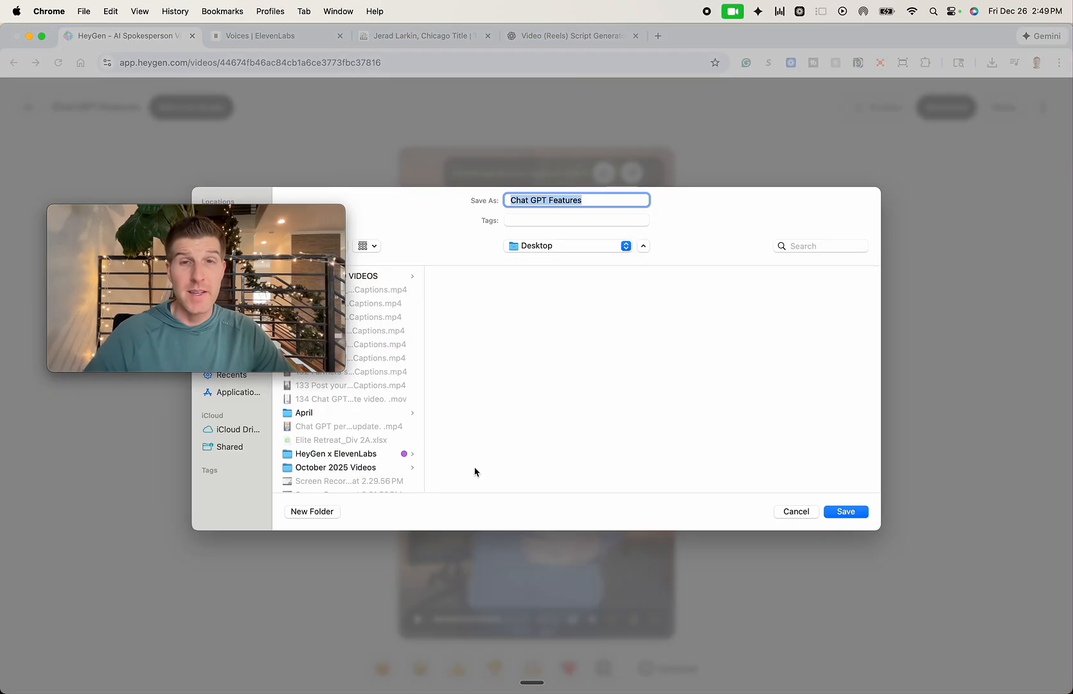
key("Return")
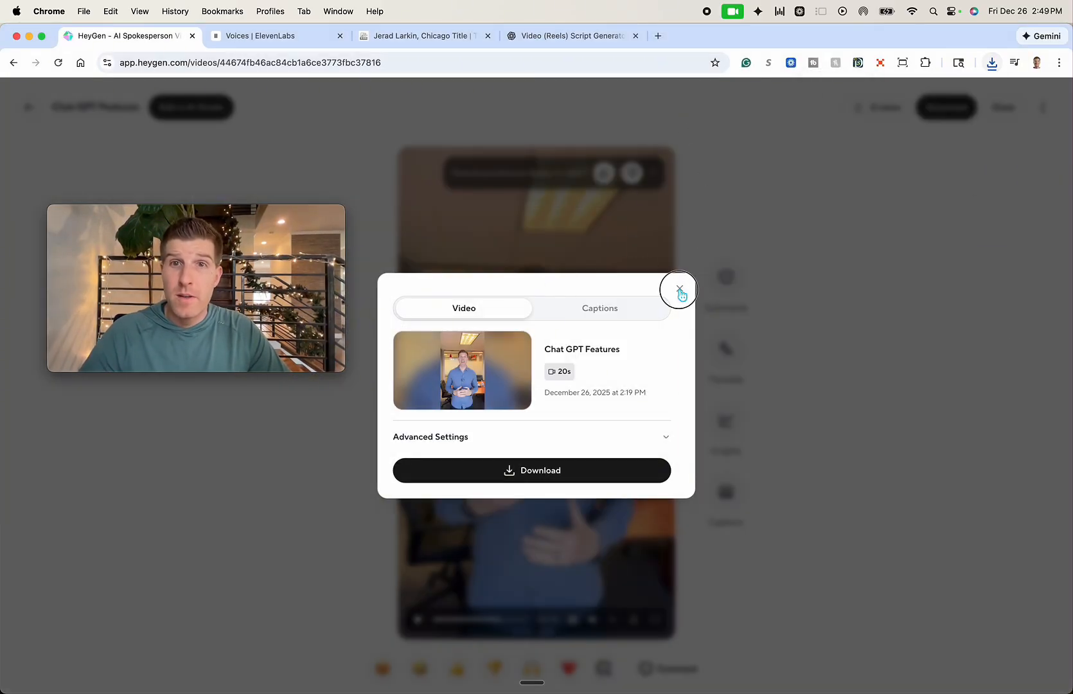
left_click(680, 288)
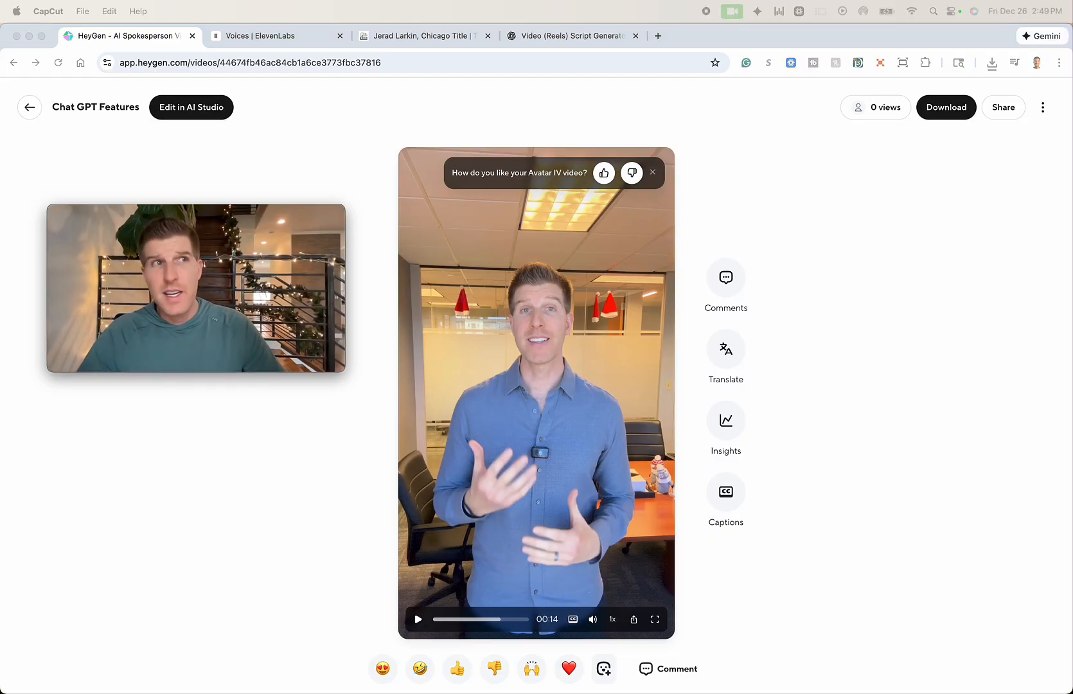
- Switch to CapCut, enlarge its window to fill the screen, and create a new project
left_click_drag(1067, 290, 913, 118)
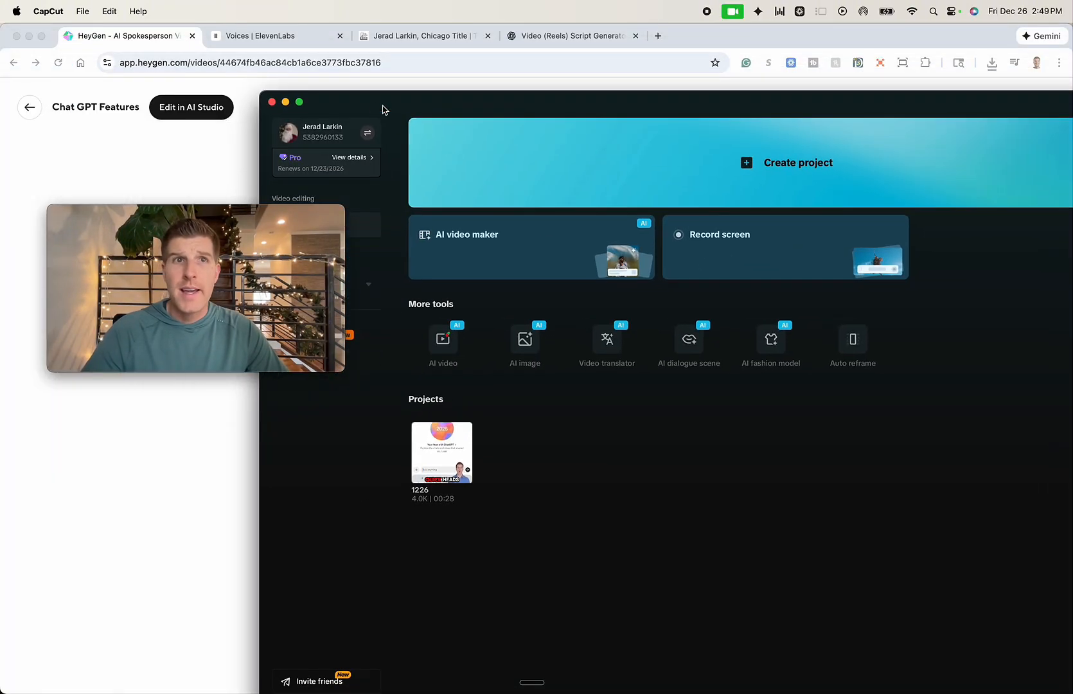
left_click(299, 102)
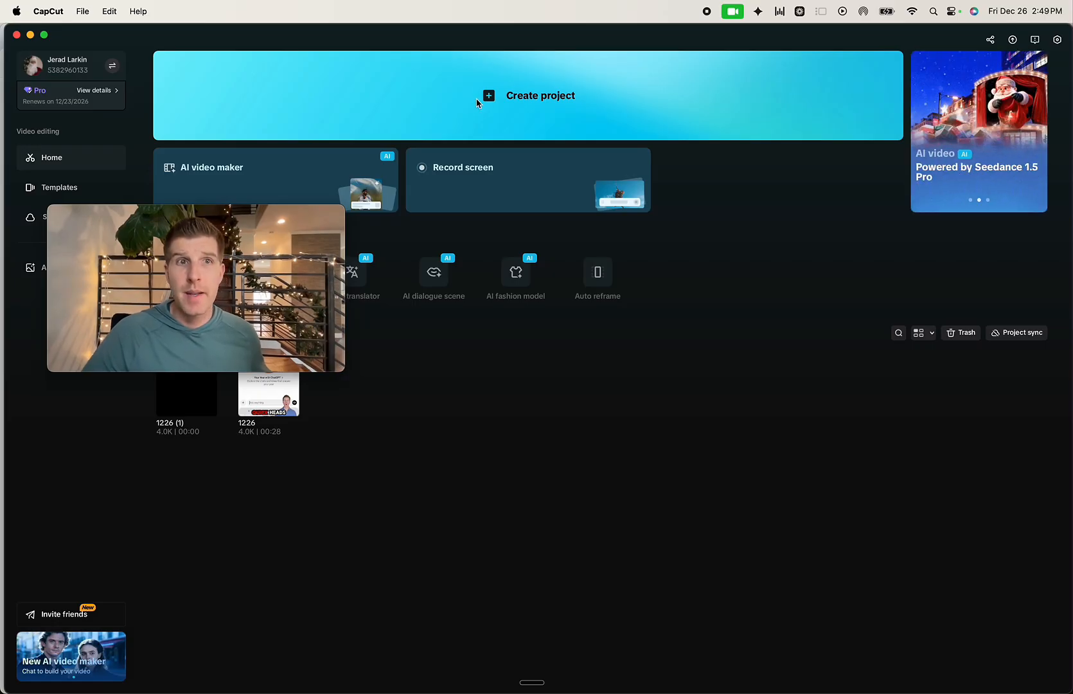
left_click(477, 103)
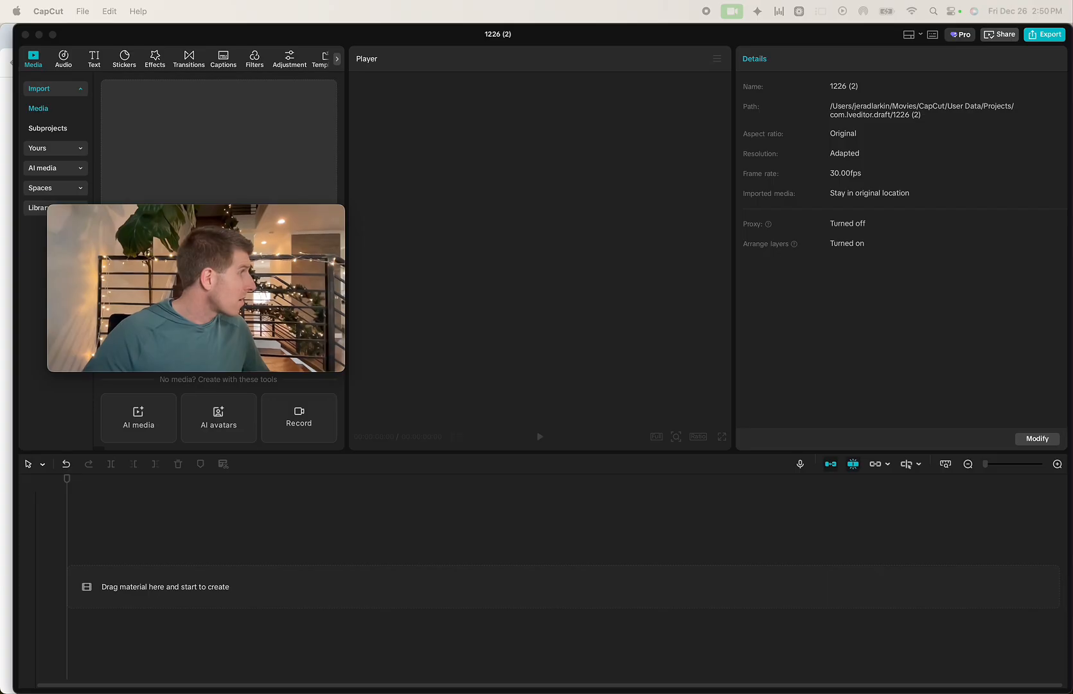
- Add Chat GPT Features.mp4 to the timeline and apply Auto removal to its background
left_click_drag(730, 360, 312, 579)
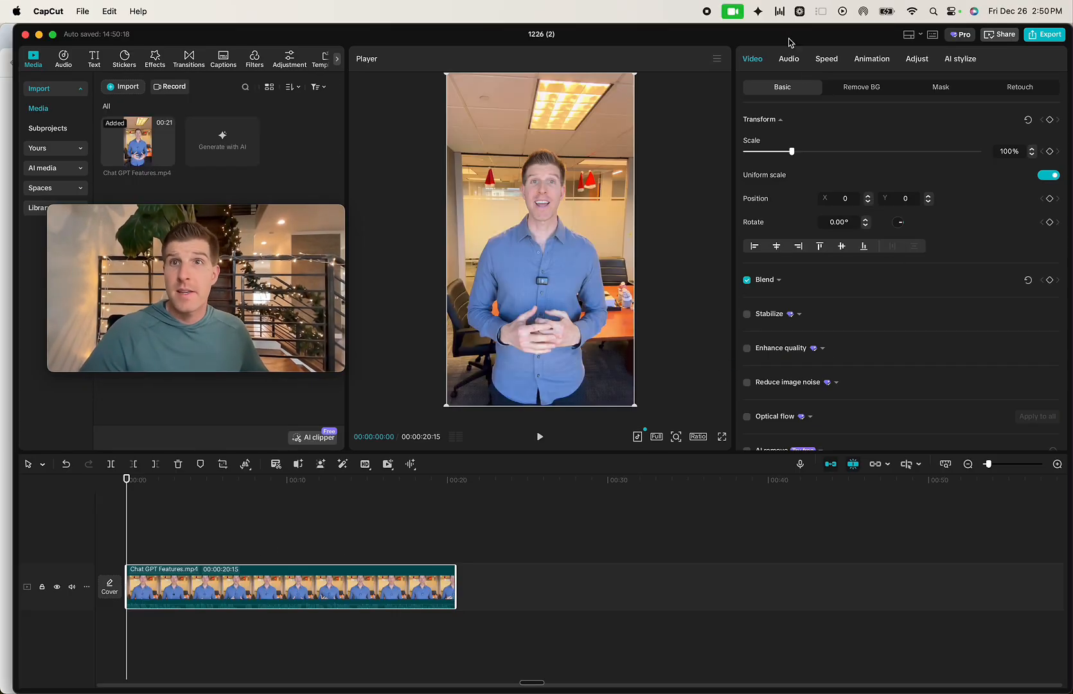
left_click(866, 90)
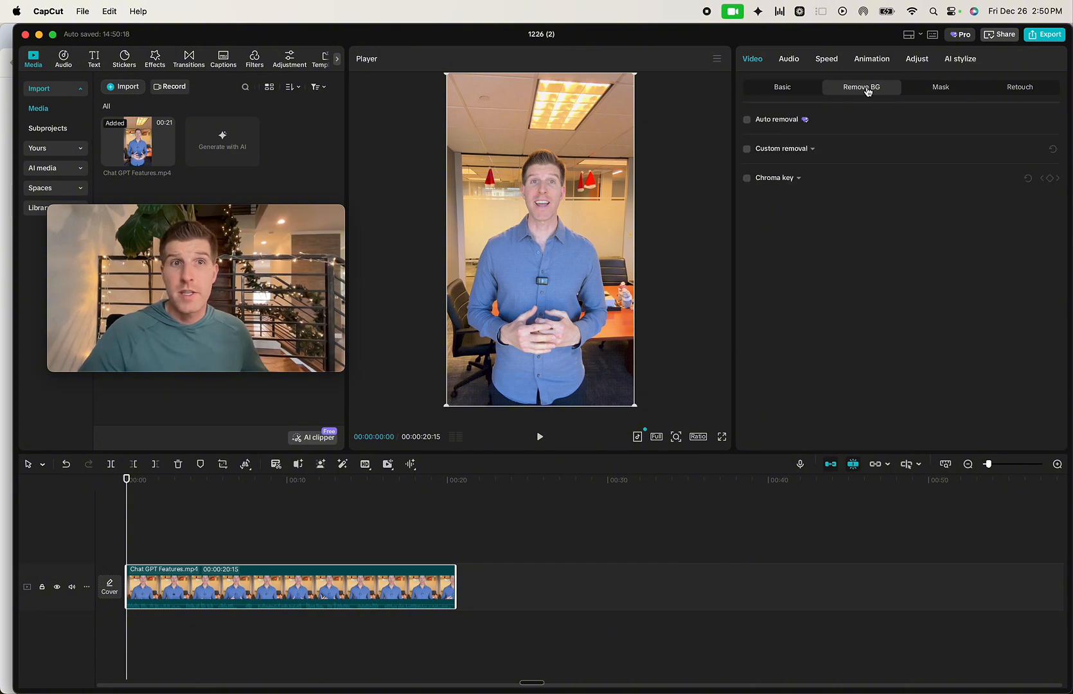
left_click(746, 120)
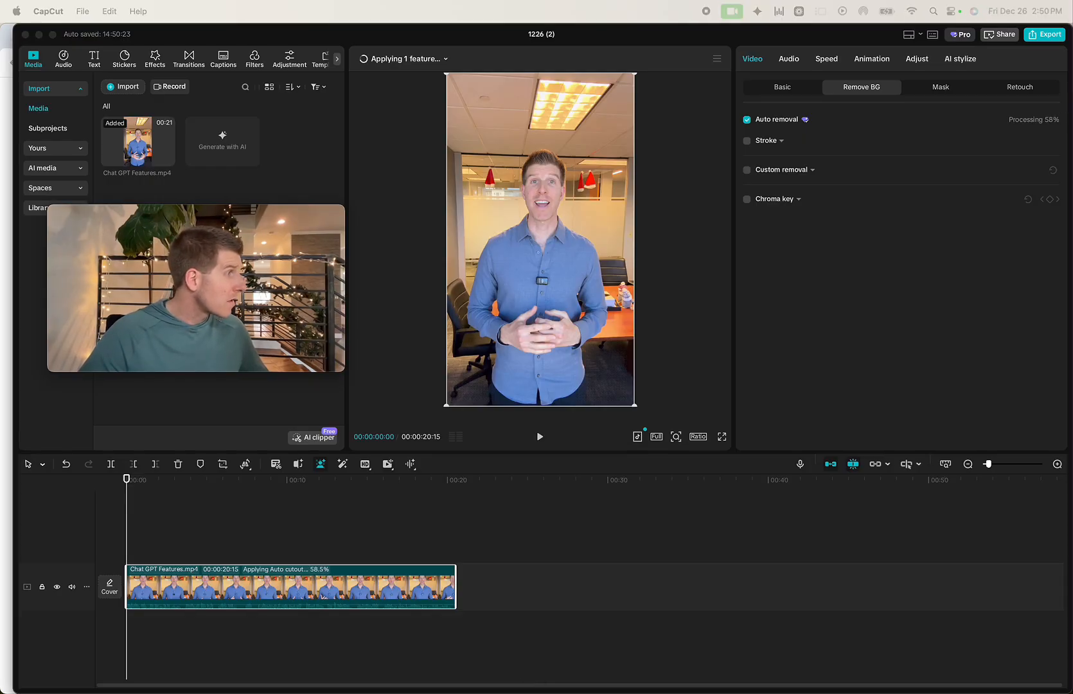
- Add the ChatGPT screen recording to the timeline and place the avatar clip on the track above it, starting at 00:00
left_click_drag(266, 556, 289, 647)
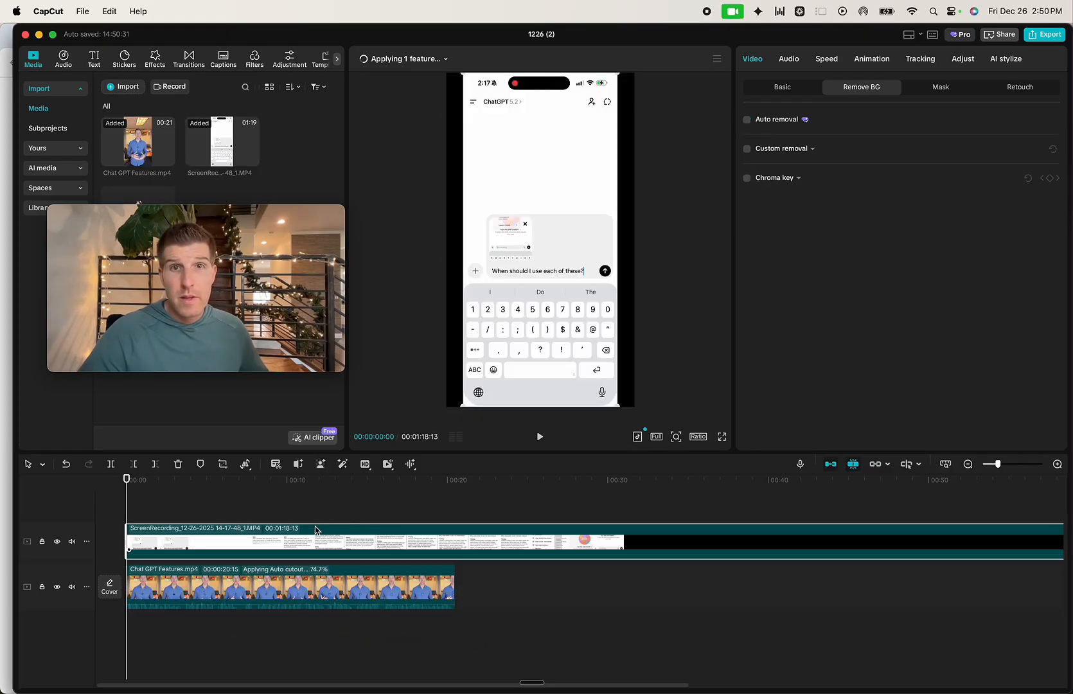
left_click_drag(254, 577, 262, 501)
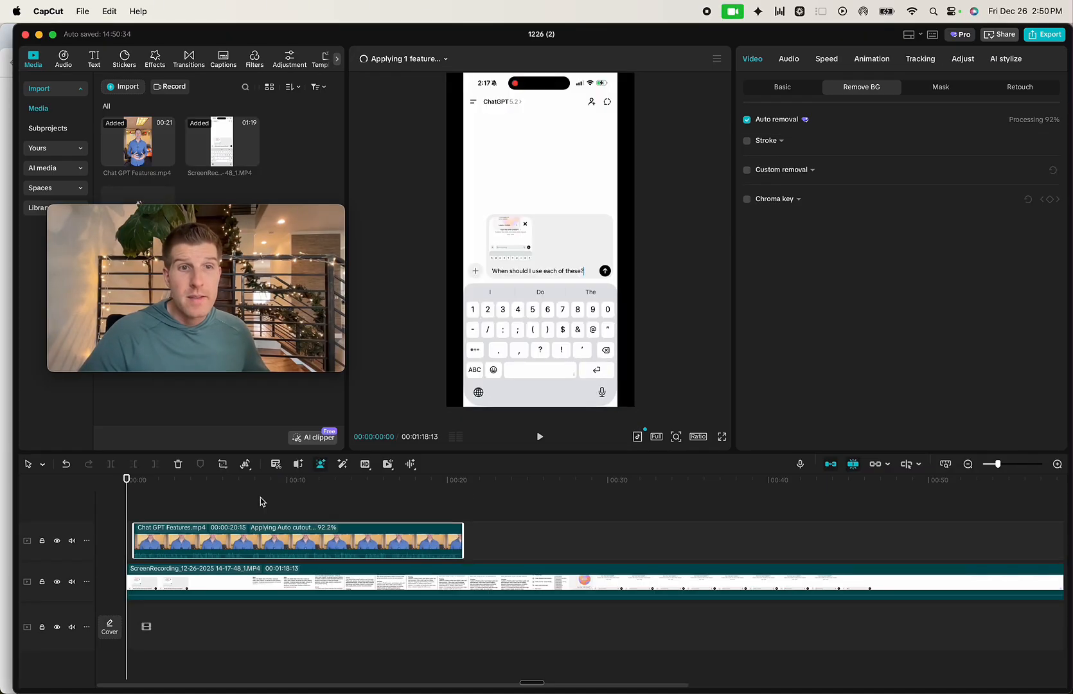
left_click_drag(243, 547, 251, 551)
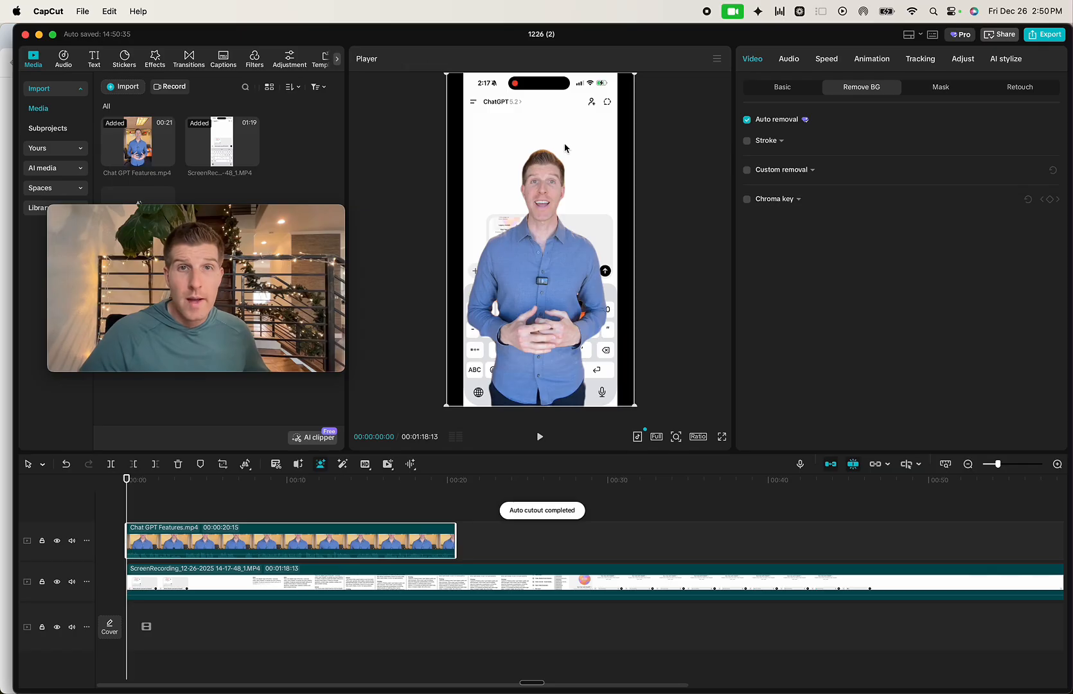
- Enlarge the screen recording in the player until it fills the vertical frame's full width behind the avatar
left_click(455, 587)
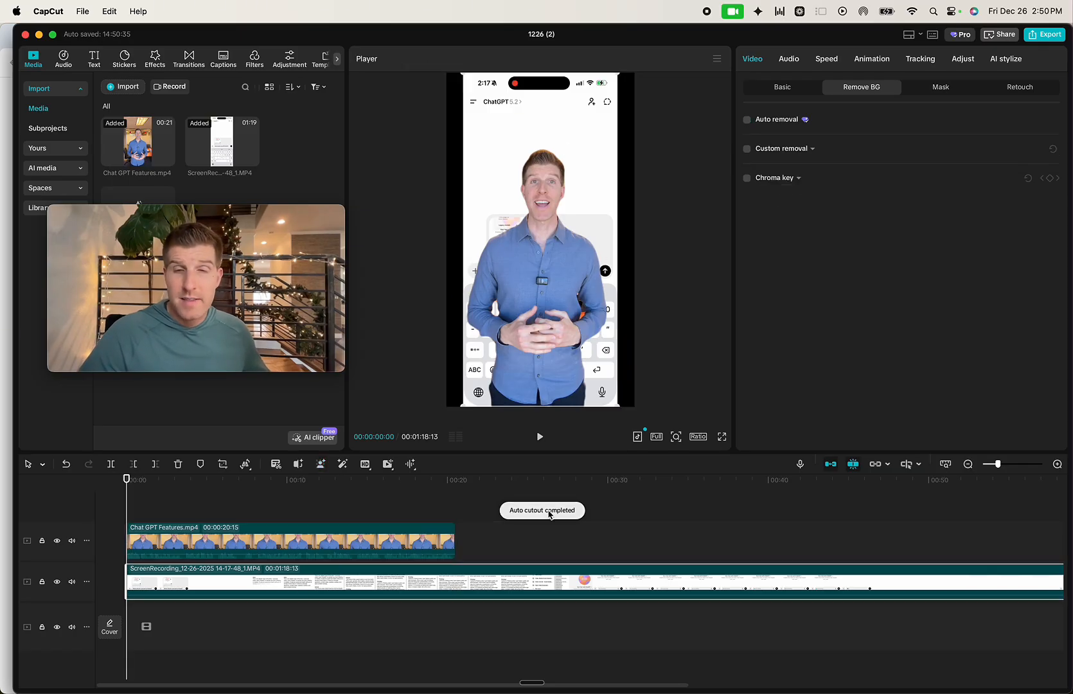
left_click_drag(621, 404, 669, 444)
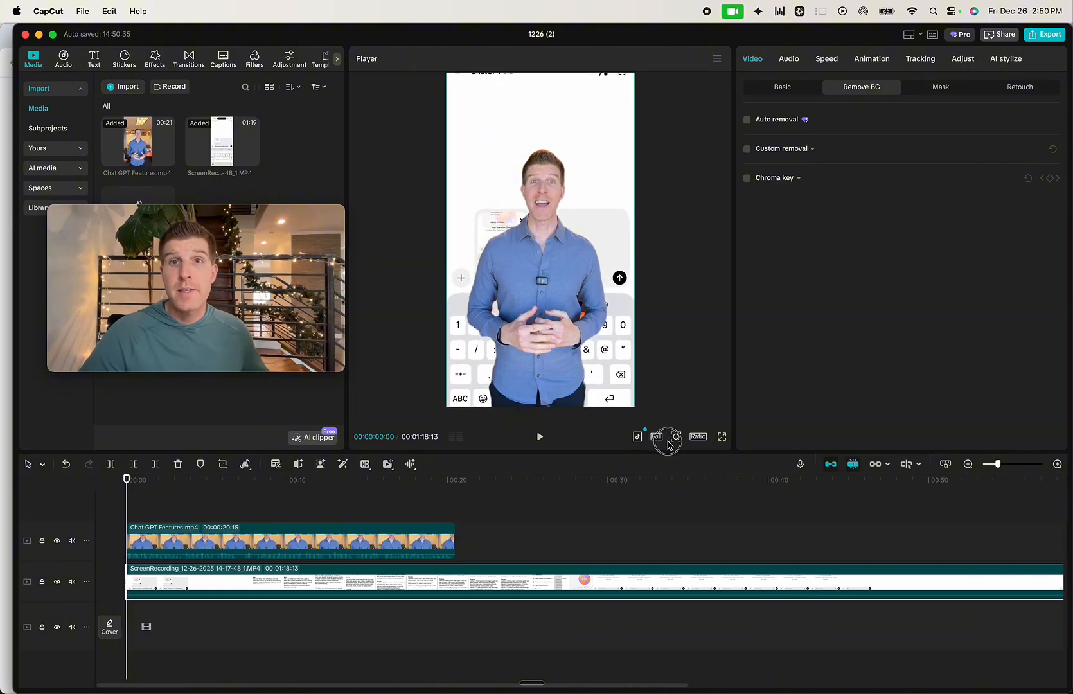
- Shift the screen recording down to include the ChatGPT header, and shrink the avatar into the video frame's lower-right corner
mouse_move(587, 181)
left_mouse_down()
mouse_move(592, 221)
mouse_move(594, 195)
left_mouse_up()
left_click(231, 543)
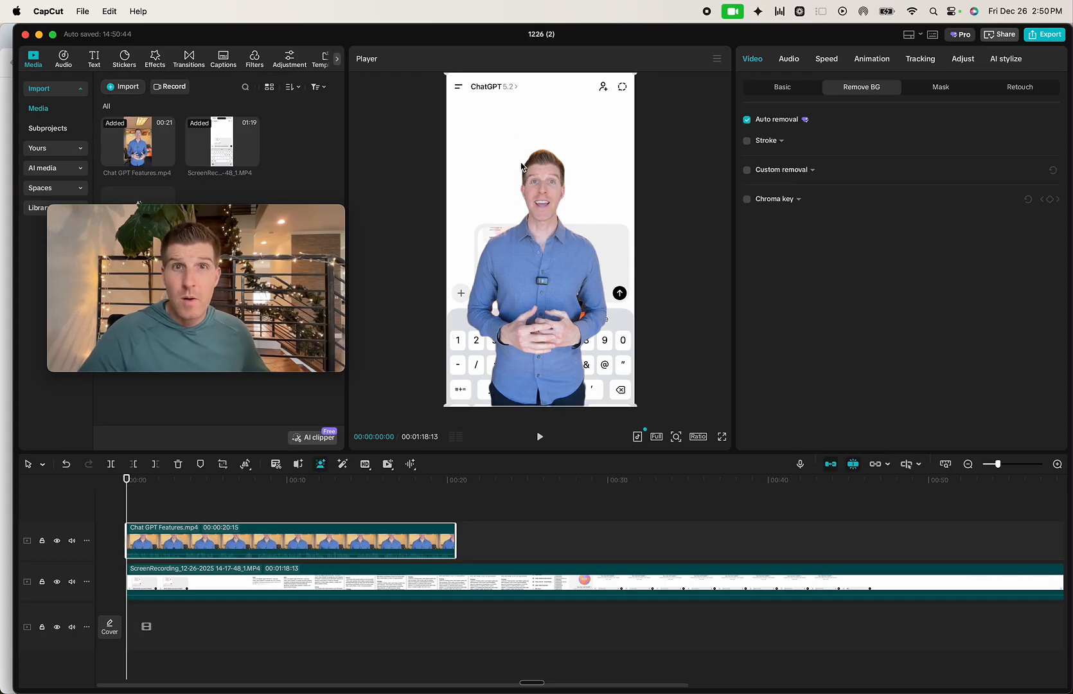
left_click_drag(613, 94, 570, 178)
left_click_drag(546, 223, 606, 306)
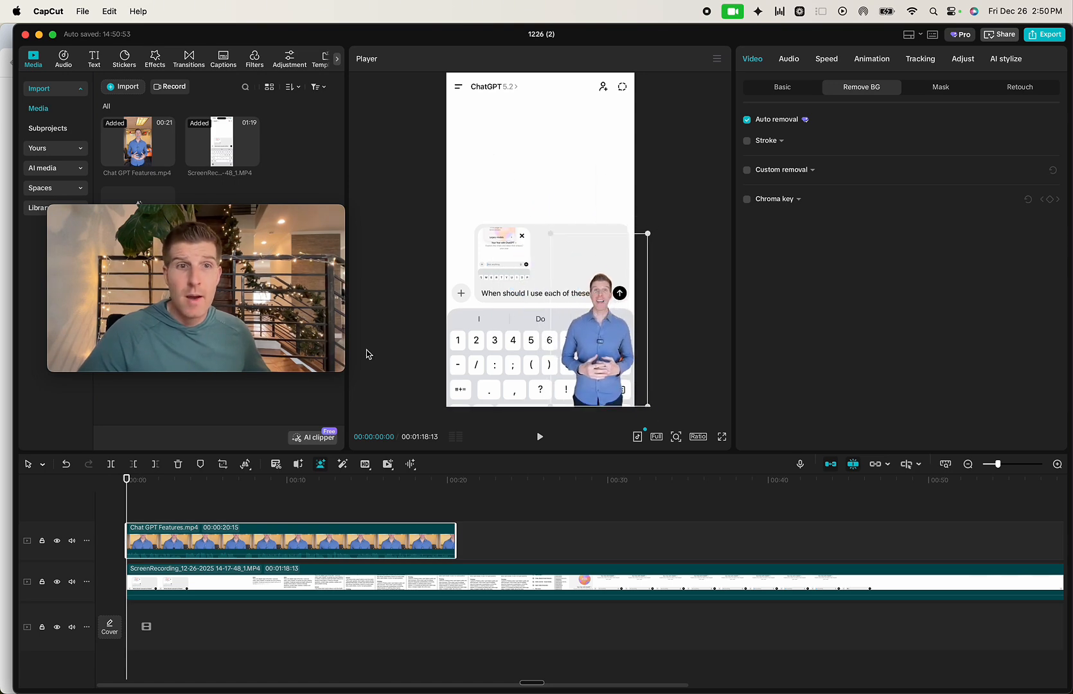
- Play the combined video from the start and check the frames around the 4-second mark
left_click_drag(193, 479, 85, 496)
key("space")
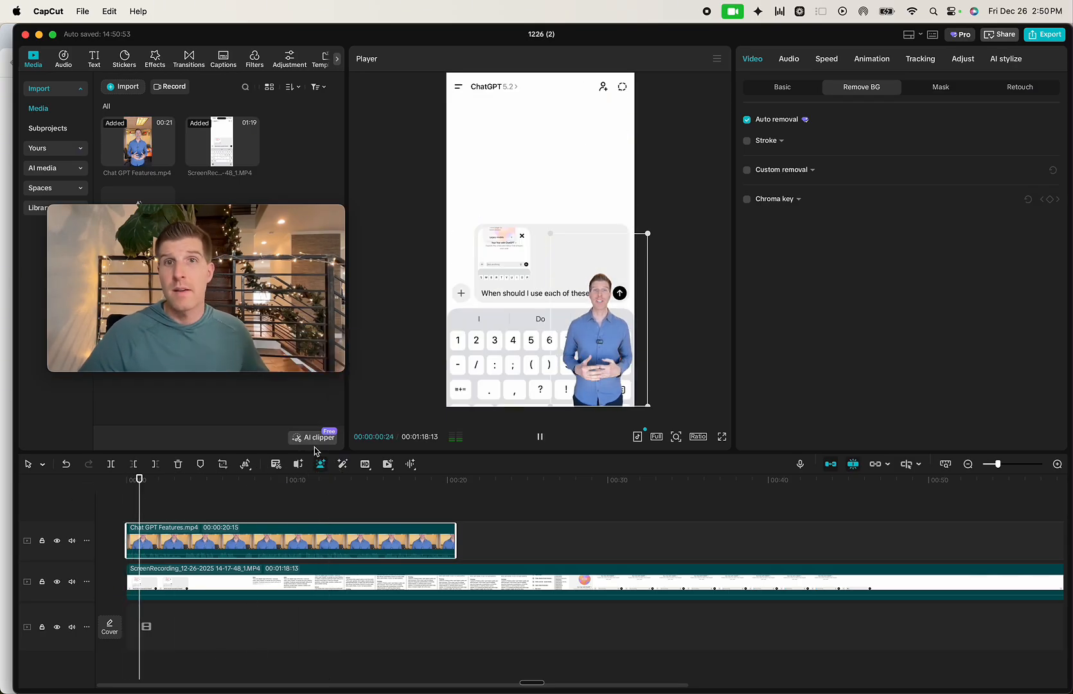
left_click(198, 492)
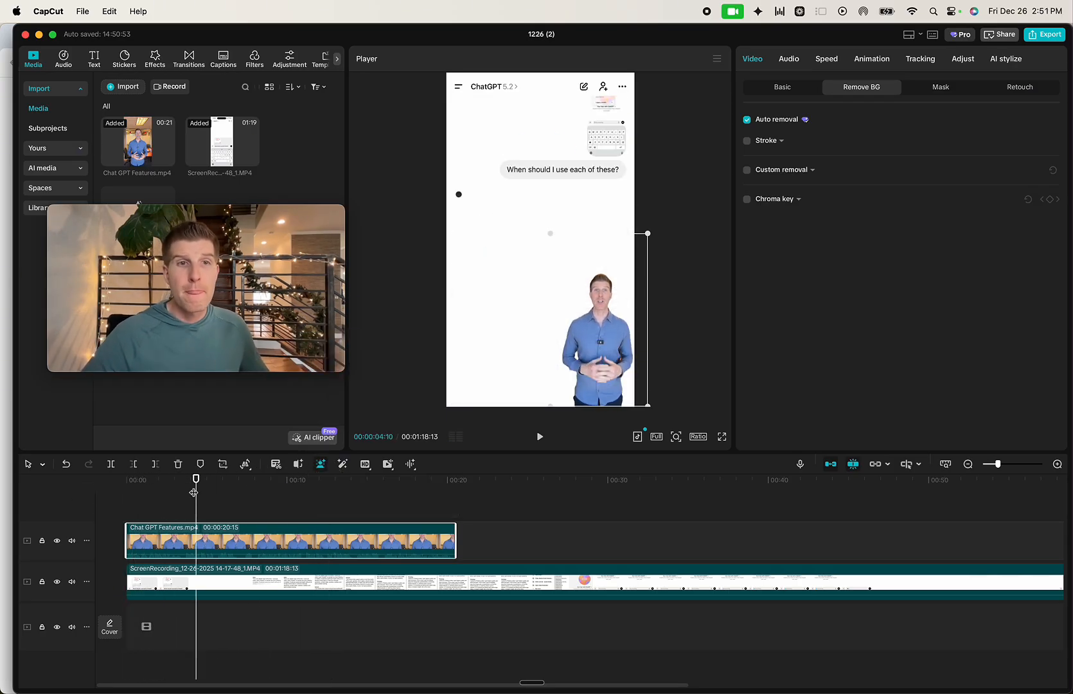
left_click(184, 505)
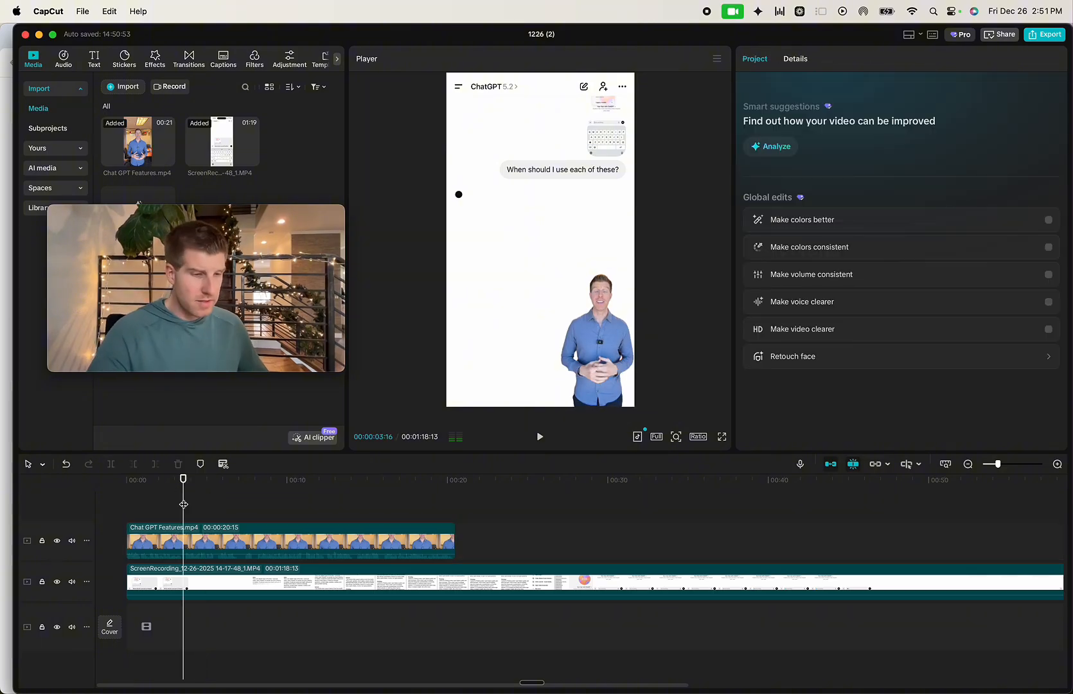
- Examine how the avatar clip and the screen recording line up around the 3-second mark
scroll(184, 505, "up", 5)
scroll(184, 504, "left", 5)
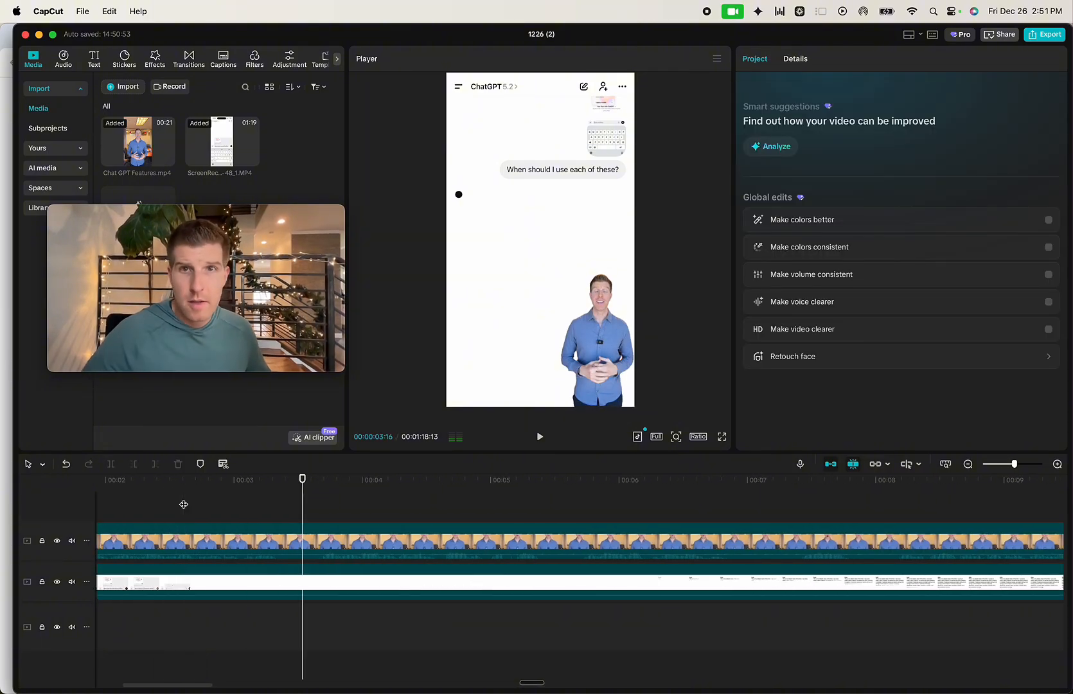
left_click(433, 500)
left_click(485, 498)
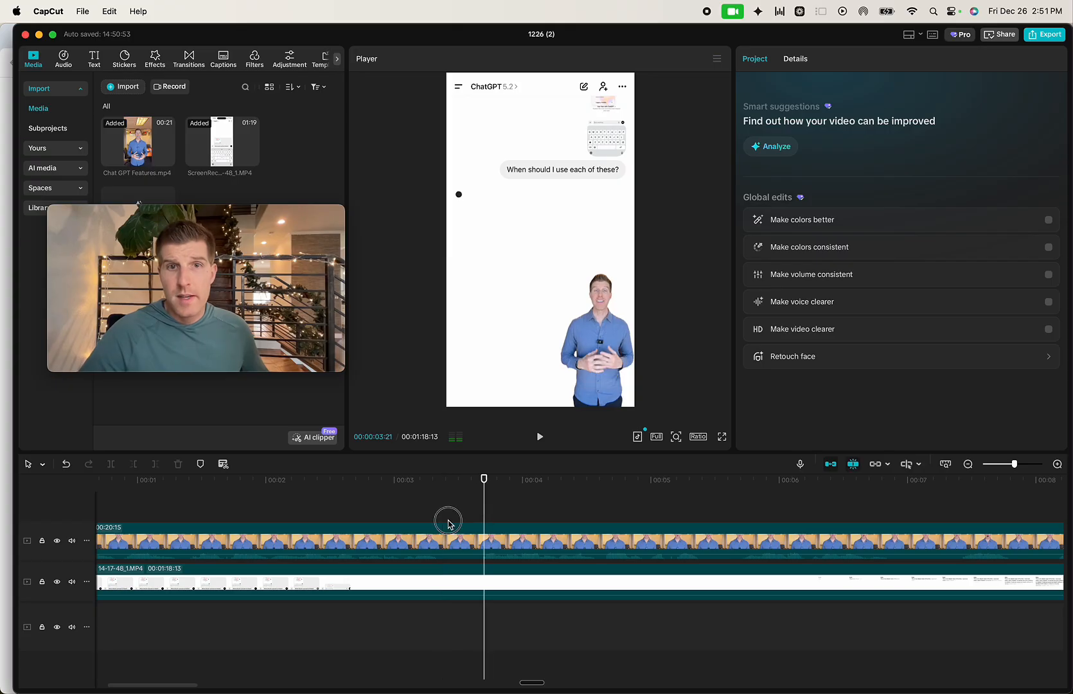
left_click(448, 521)
left_click(441, 500)
scroll(442, 503, "down", 3)
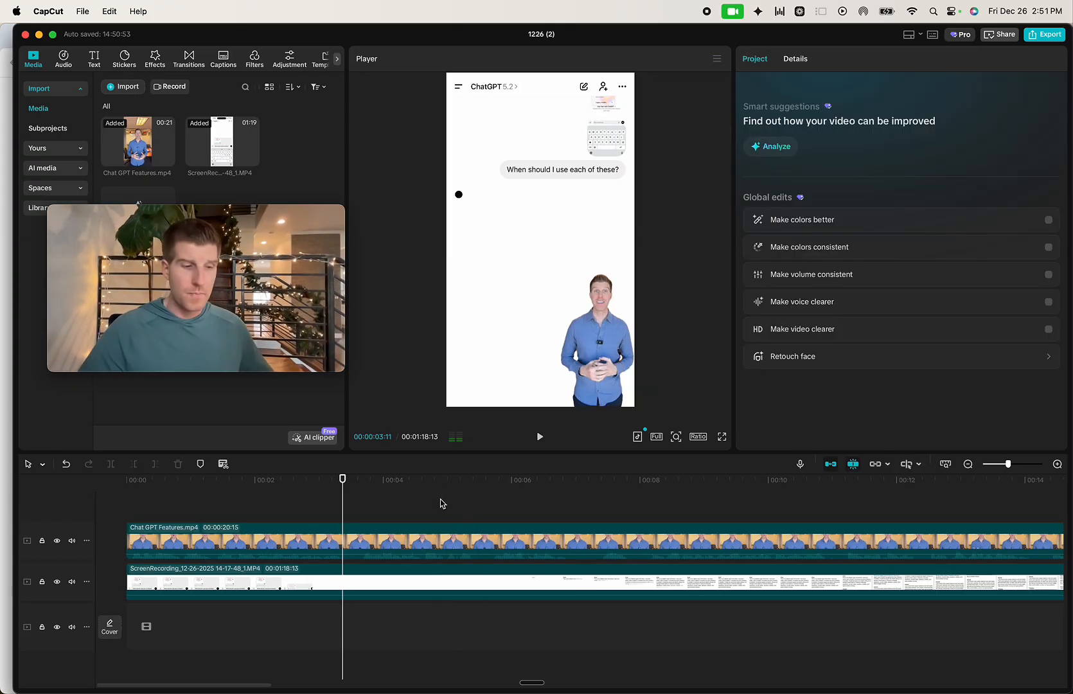
scroll(443, 503, "down", 3)
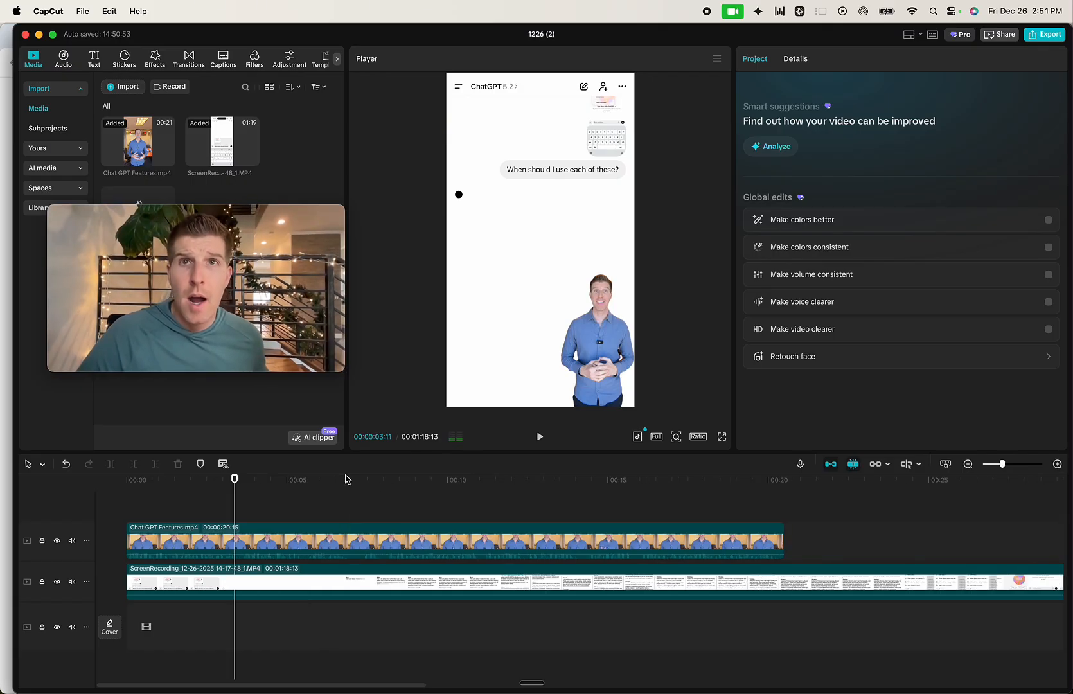
- Switch to HeyGen in Chrome, return to the projects overview, and create a new video in AI studio
key("ctrl+Up")
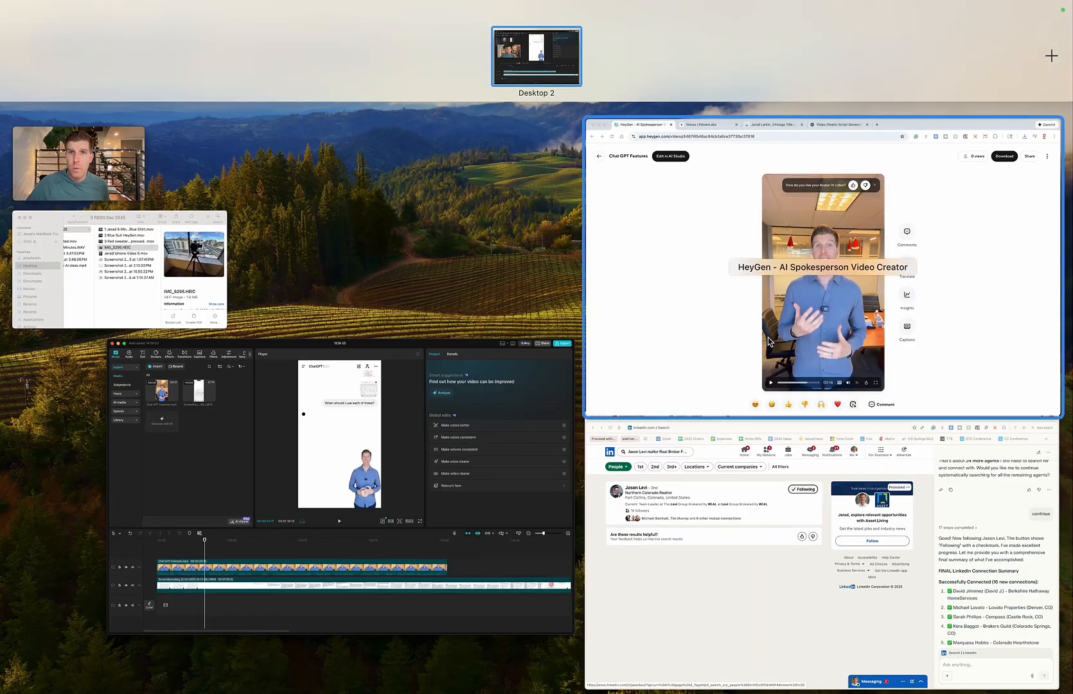
left_click(733, 274)
left_click(29, 105)
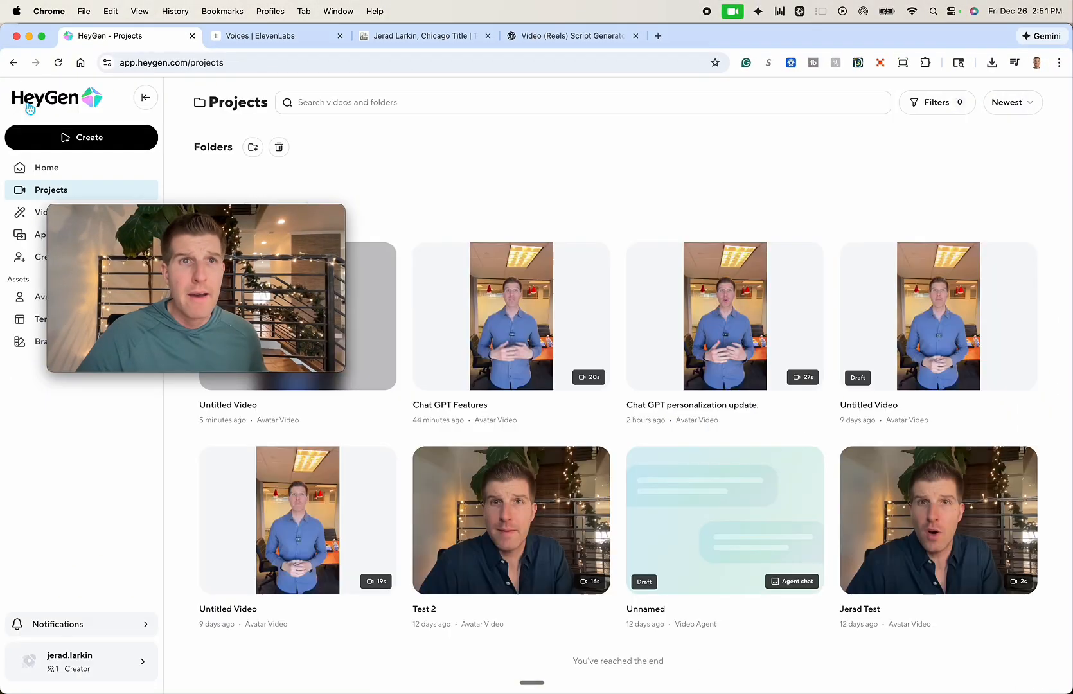
left_click_drag(200, 209, 842, 177)
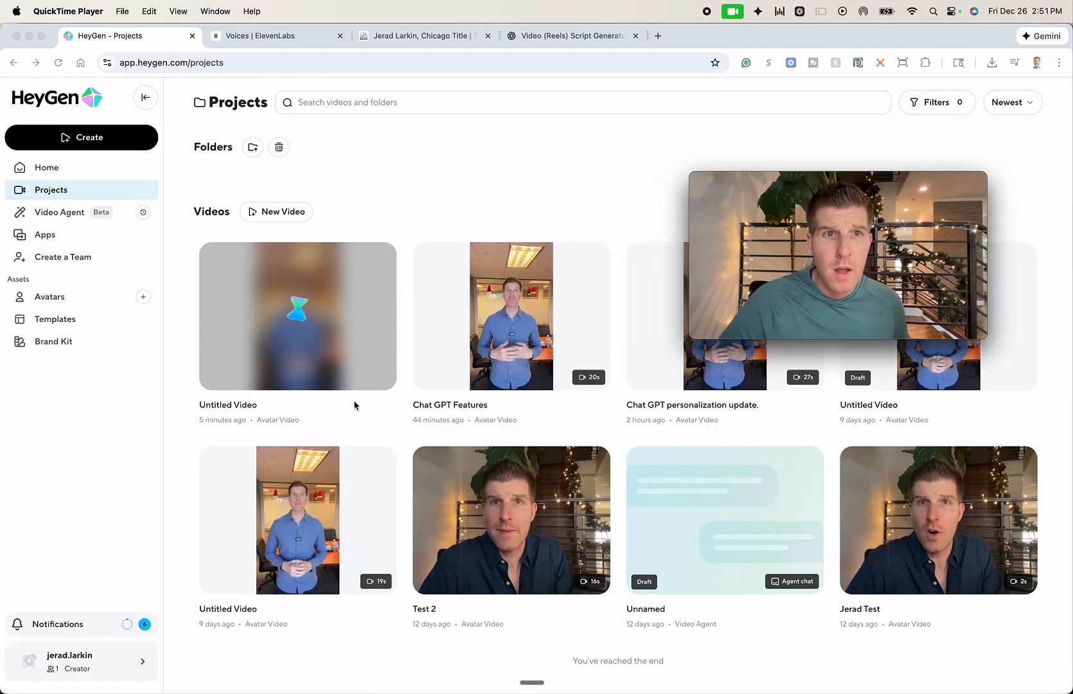
left_click(106, 137)
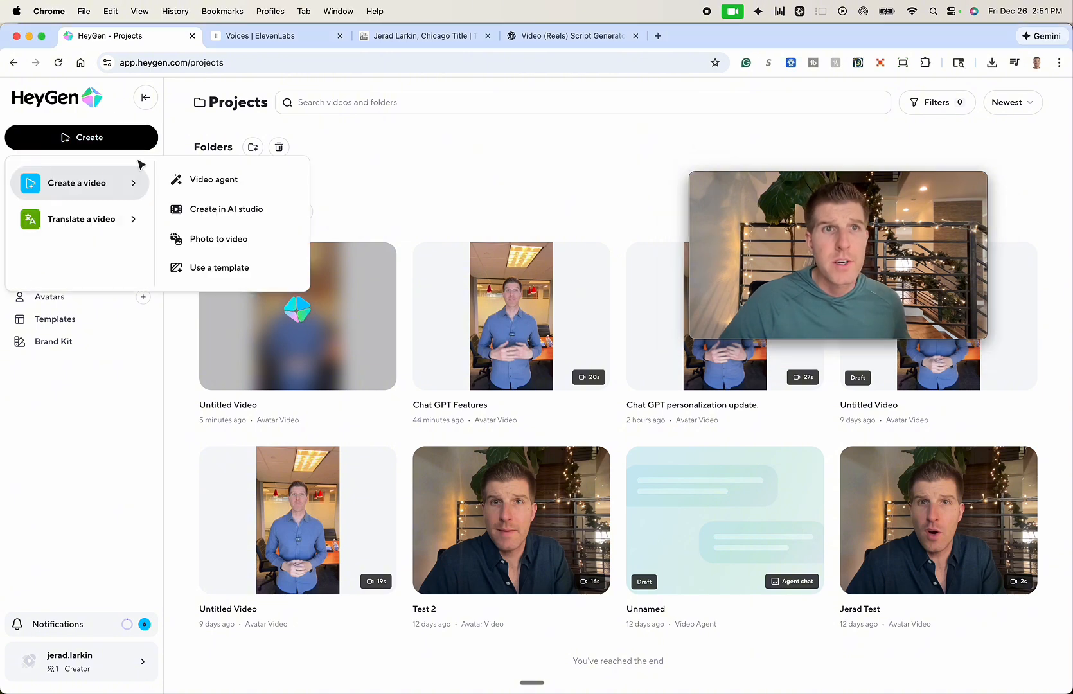
mouse_move(96, 219)
mouse_move(79, 174)
left_click(192, 208)
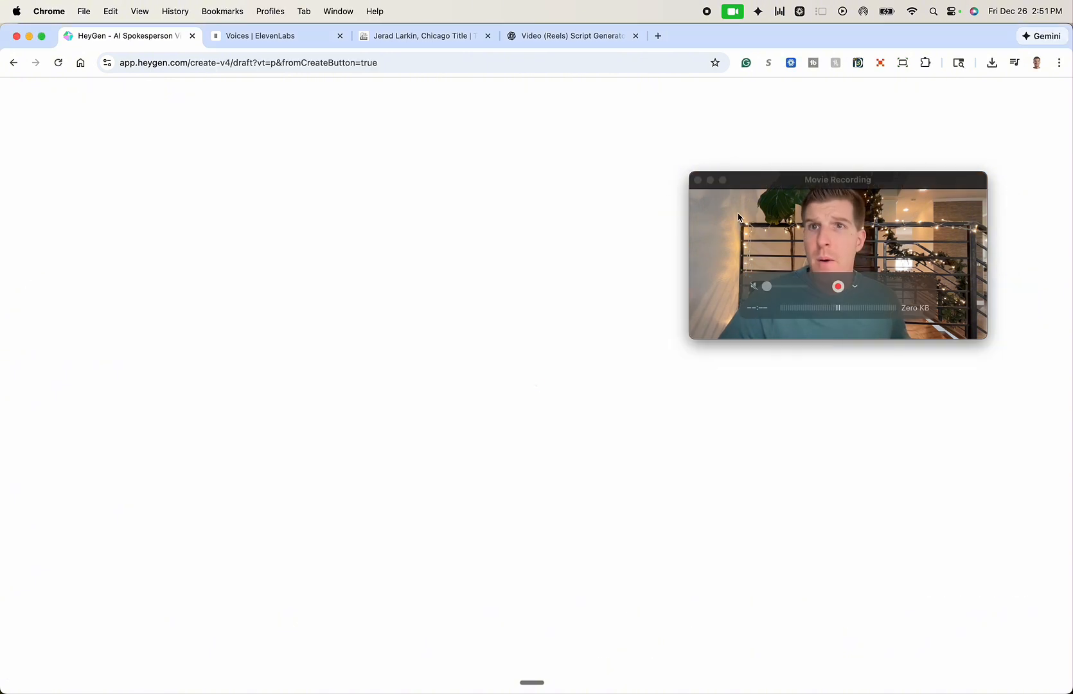
- Look through the AI studio's AI tools, media and music library options for the new video
left_click_drag(853, 185, 303, 351)
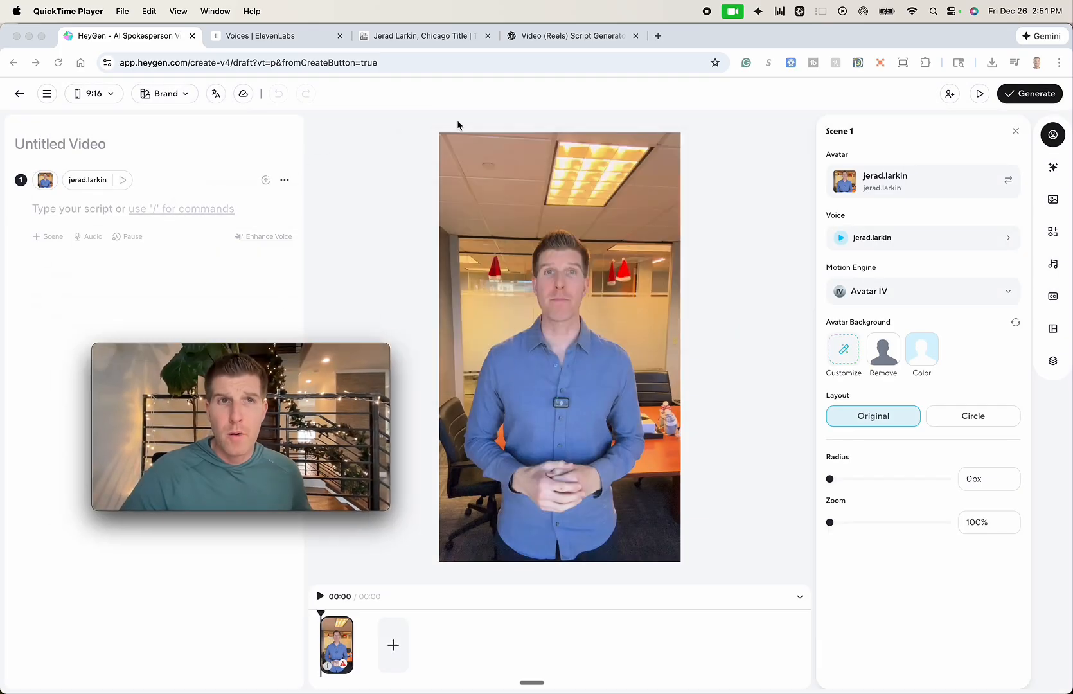
left_click(1053, 188)
left_click(1055, 168)
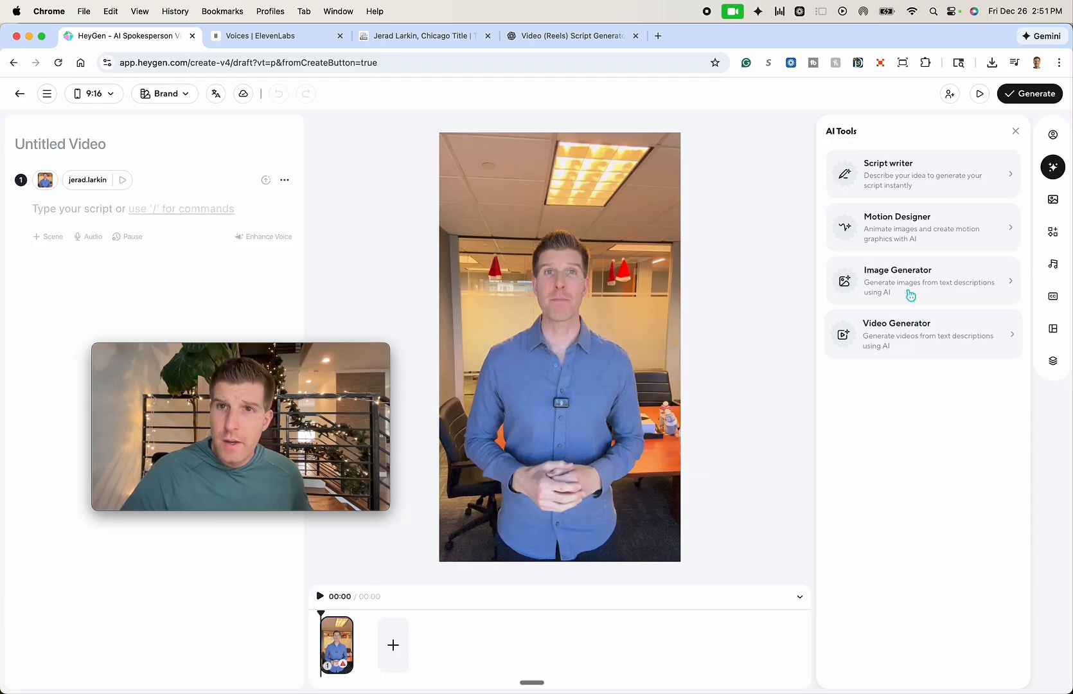
left_click(1055, 200)
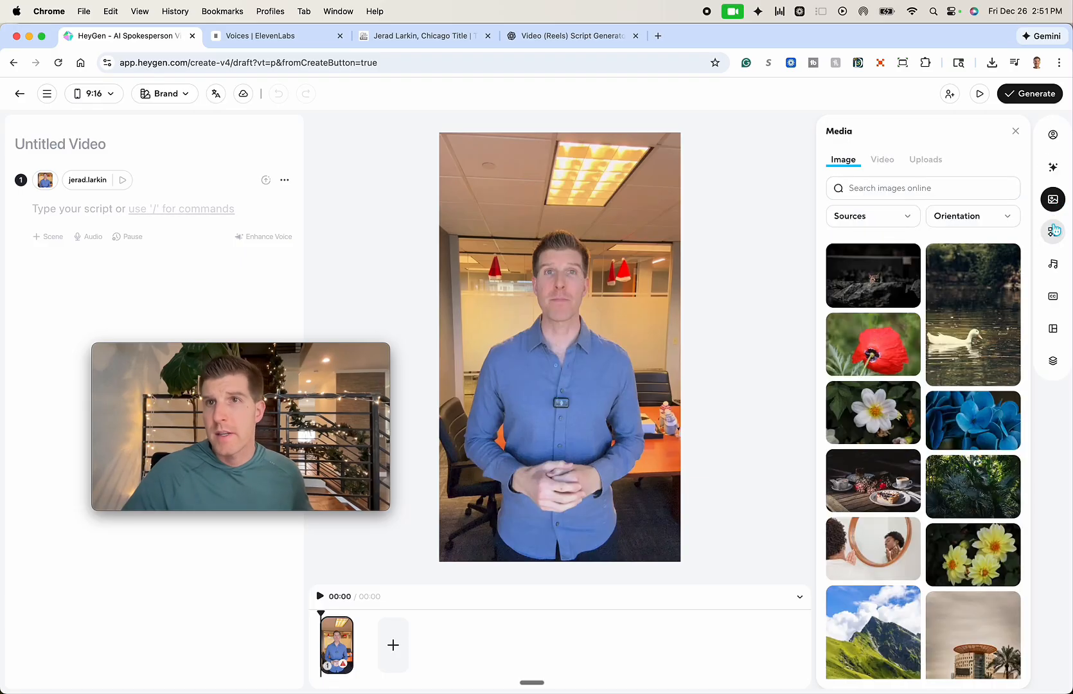
left_click(1054, 231)
left_click(1053, 262)
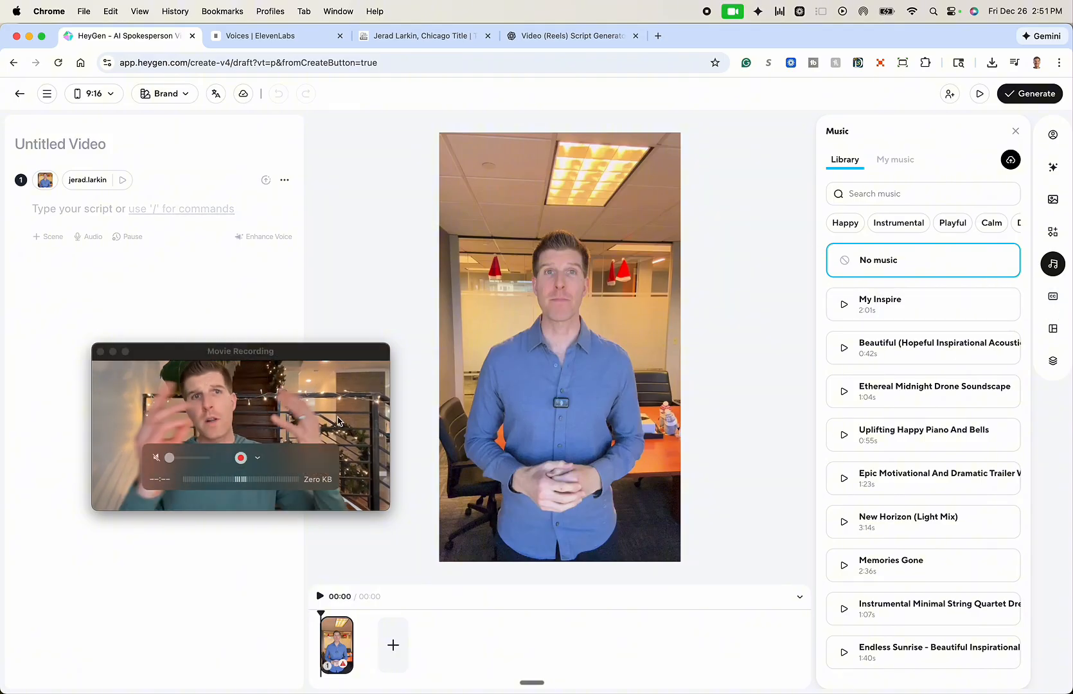
- Show the Mile High Title Guy website, dismiss its sign-up pop-up, view the Events page, and return to the home page
left_click_drag(235, 358, 162, 499)
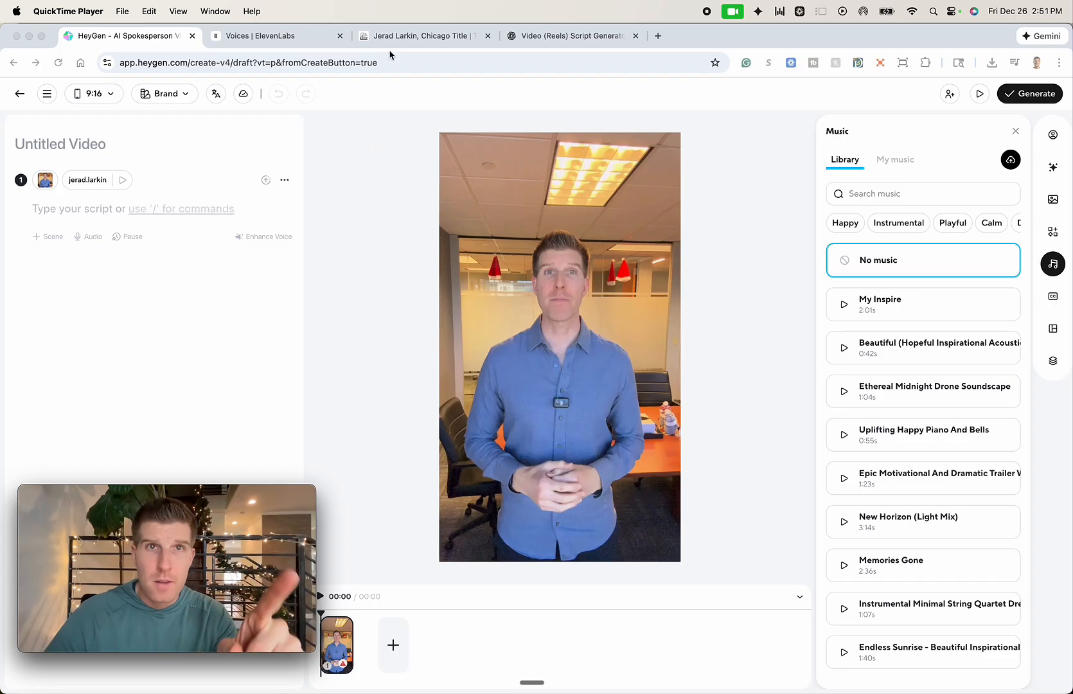
left_click(419, 37)
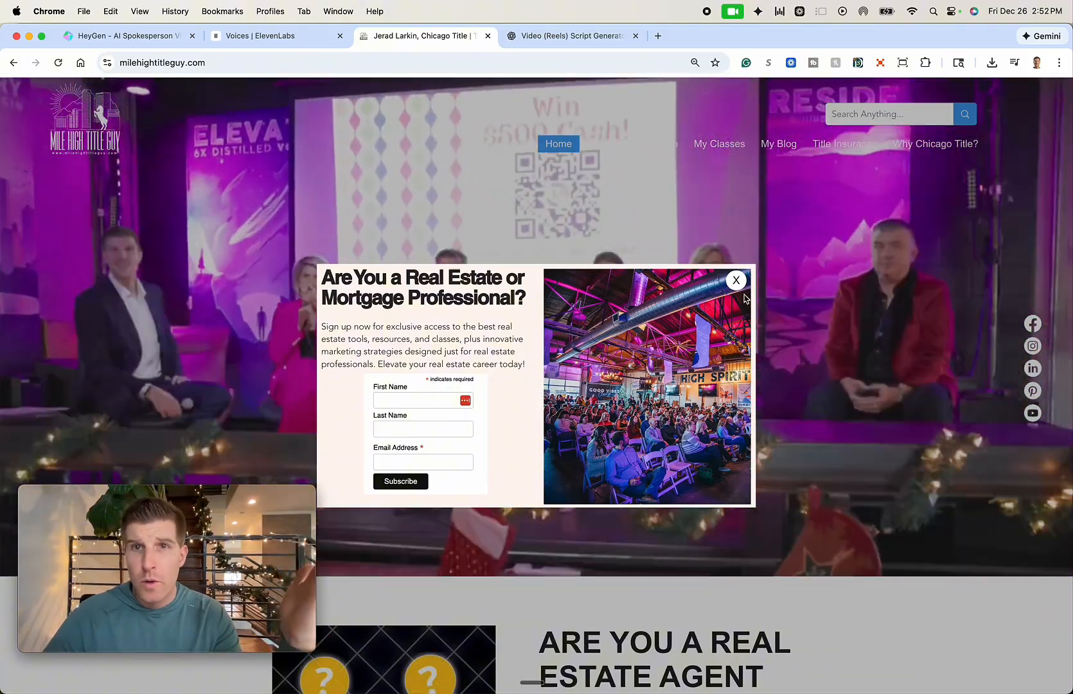
left_click(737, 280)
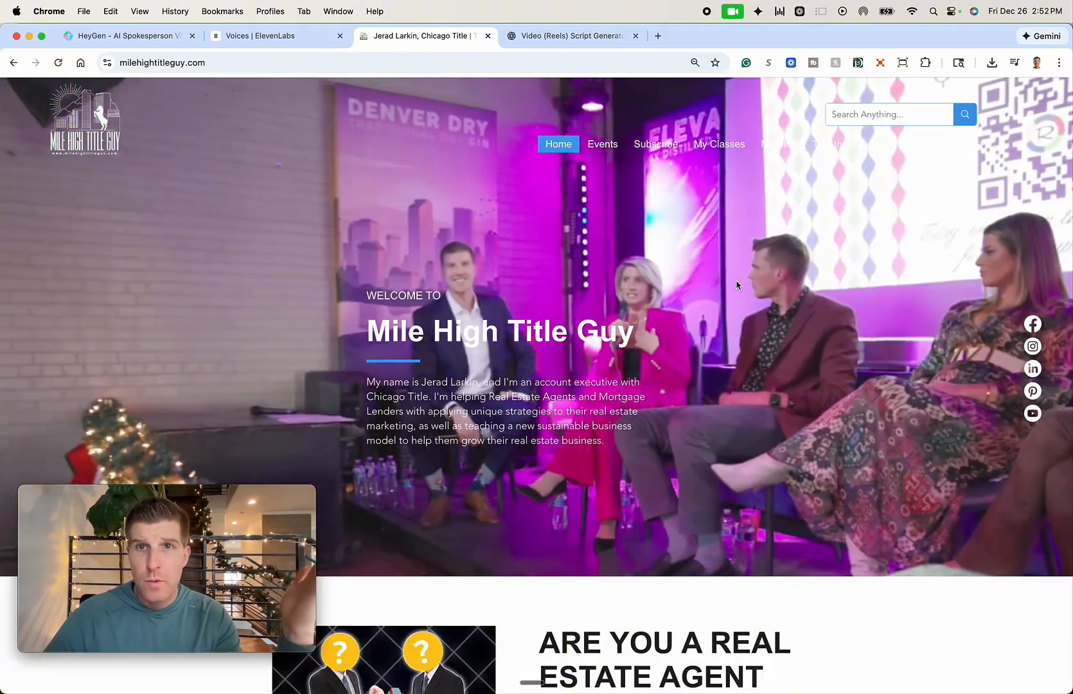
left_click(611, 143)
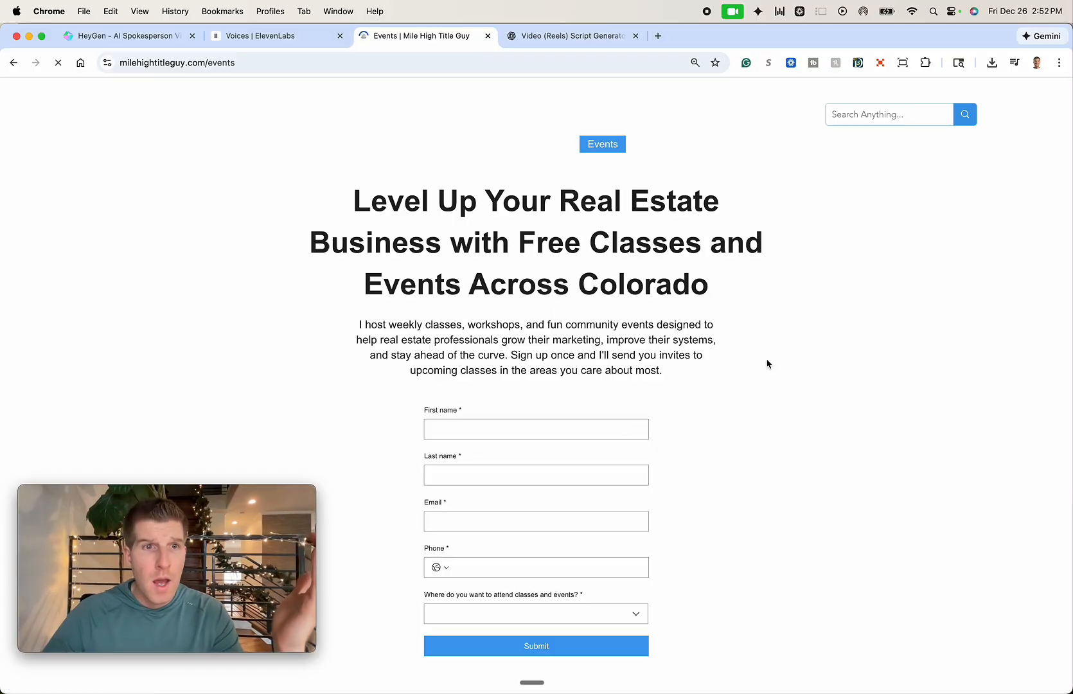
scroll(766, 373, "down", 2)
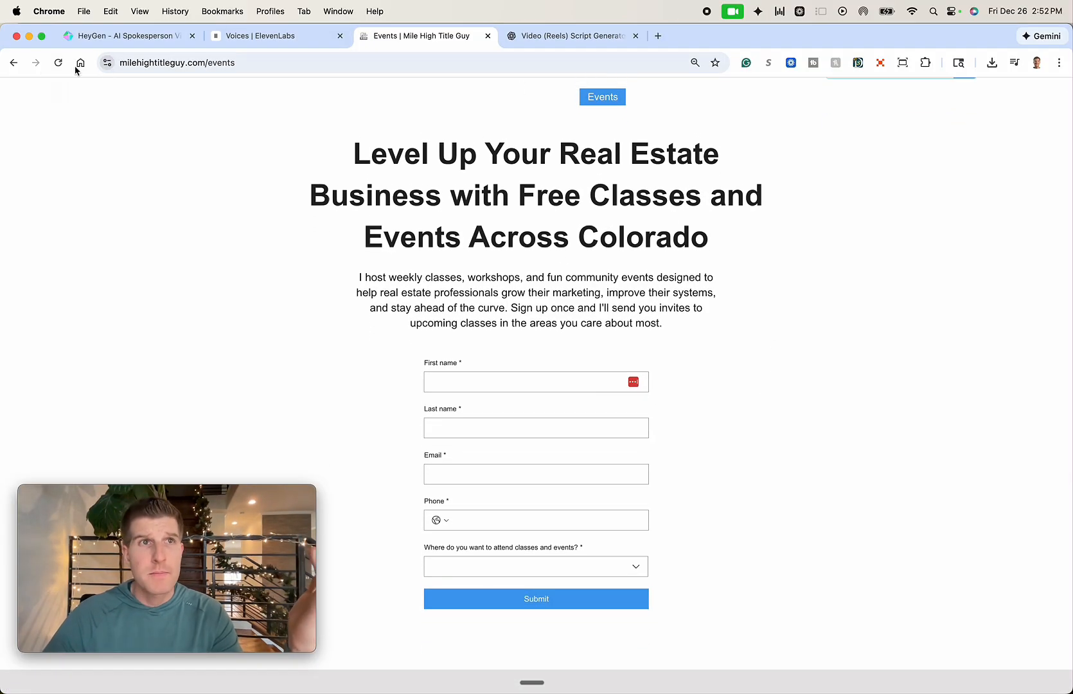
left_click(13, 63)
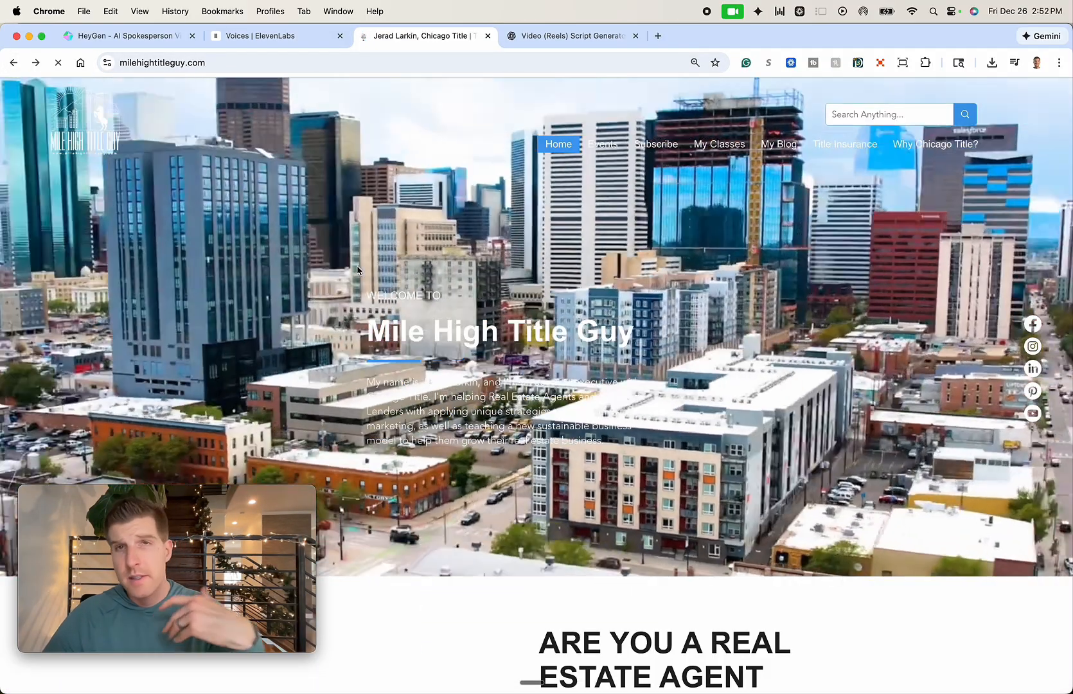